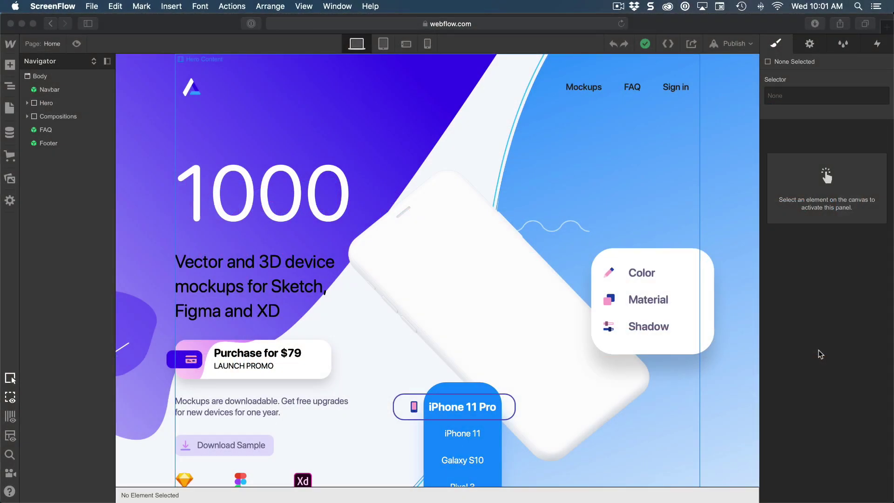
Inspect the Navbar symbol on the finished project's Home page and open its FAQ page.
left_click(820, 355)
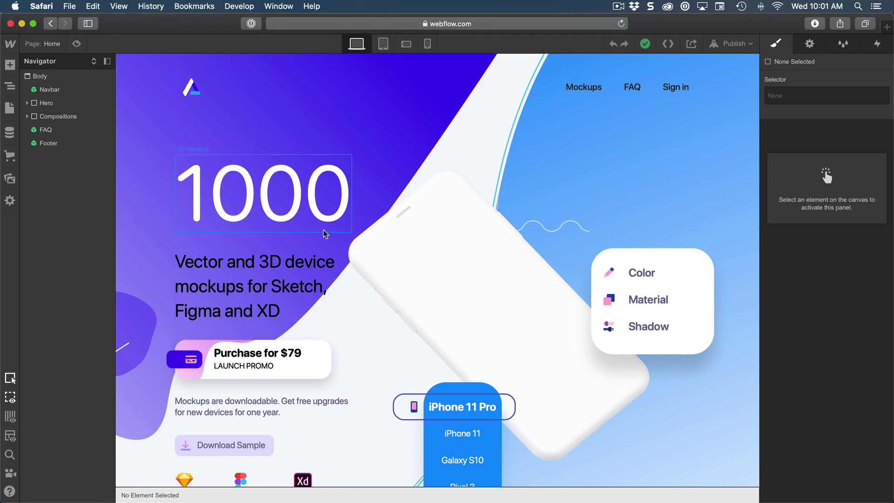
left_click(149, 86)
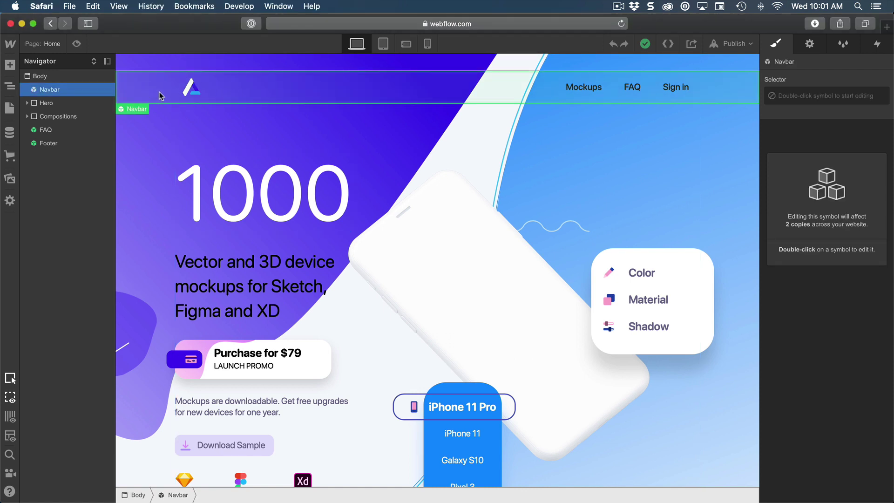
left_click(10, 109)
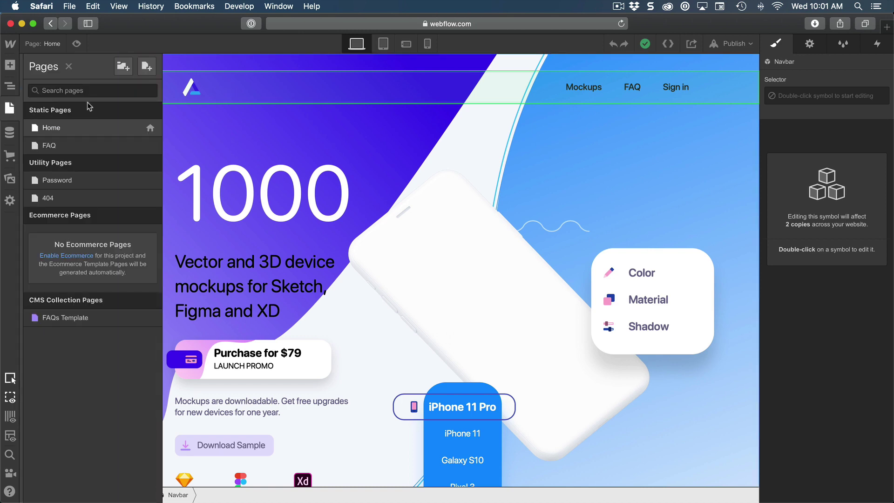
left_click(77, 145)
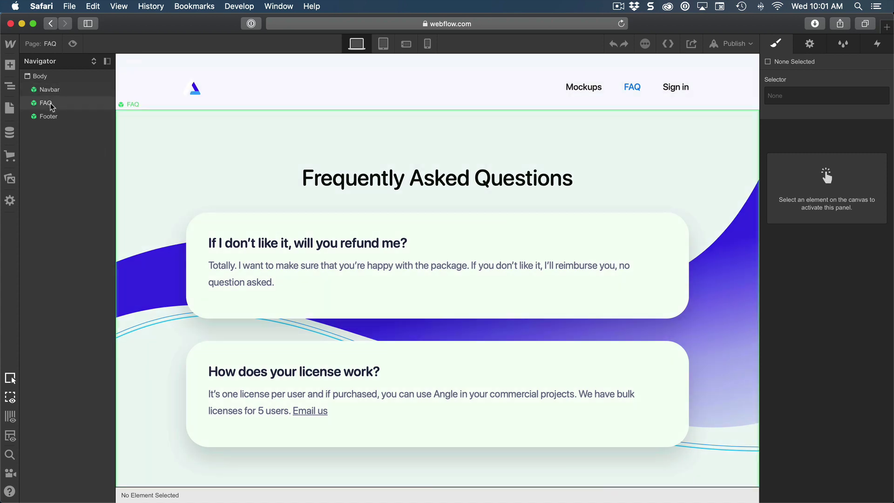
Examine the Footer and Navbar symbols on the finished FAQ page and preview the page.
left_click(57, 116)
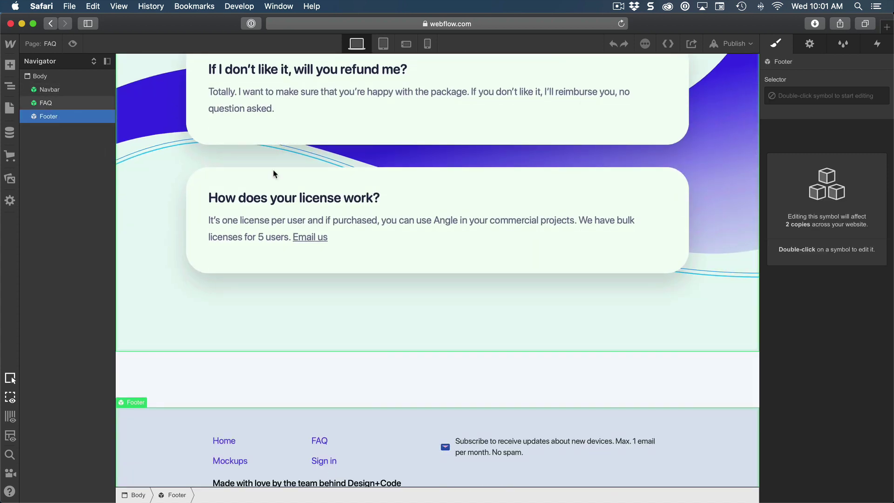
scroll(152, 368, "up", 1)
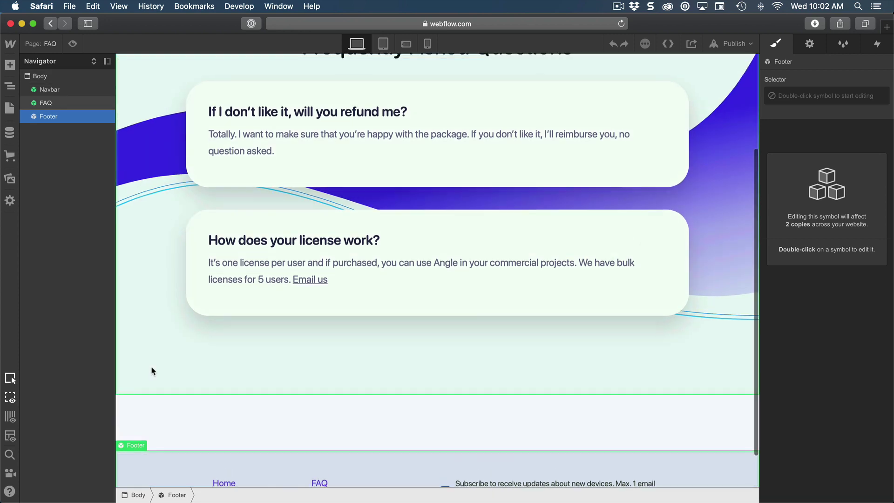
scroll(233, 409, "down", 1)
scroll(501, 204, "up", 5)
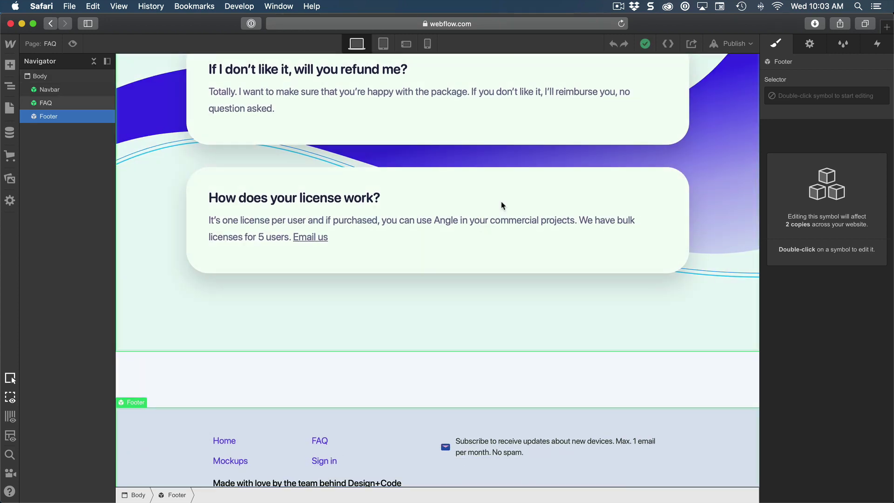
left_click(615, 93)
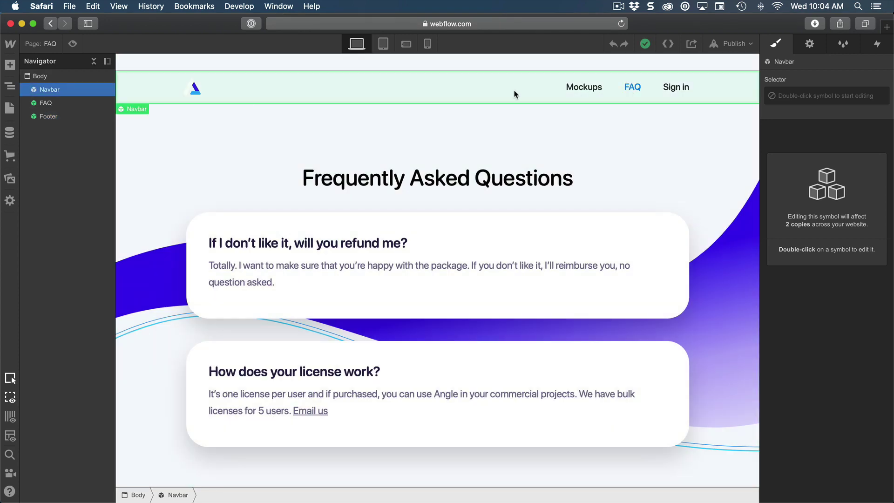
left_click(73, 43)
left_click(200, 90)
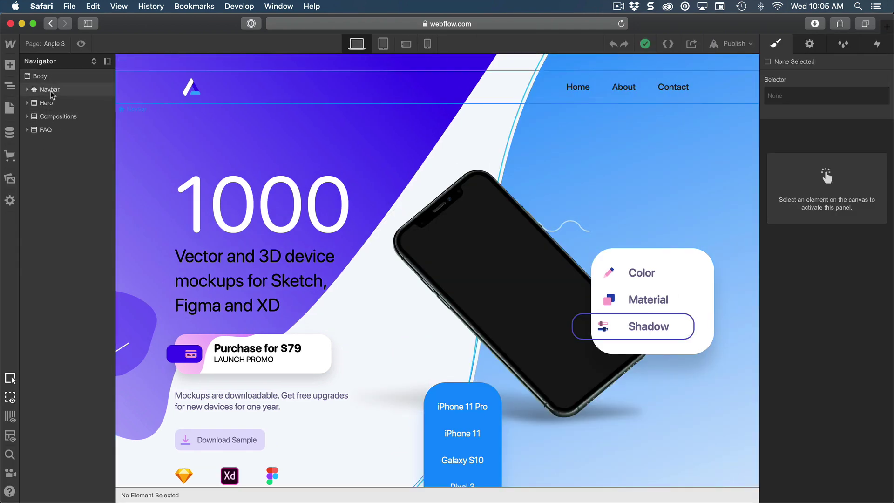
Rename the Angle 3 page to Home and save its page settings.
scroll(195, 146, "down", 20)
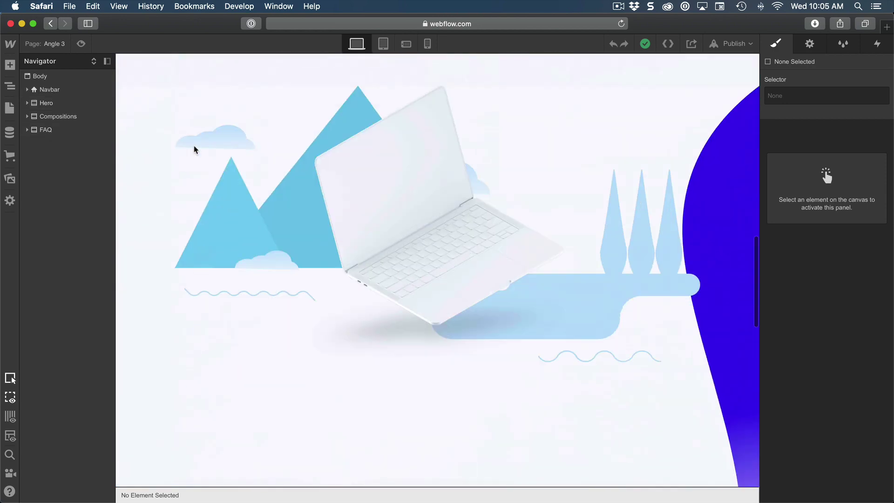
scroll(204, 154, "up", 20)
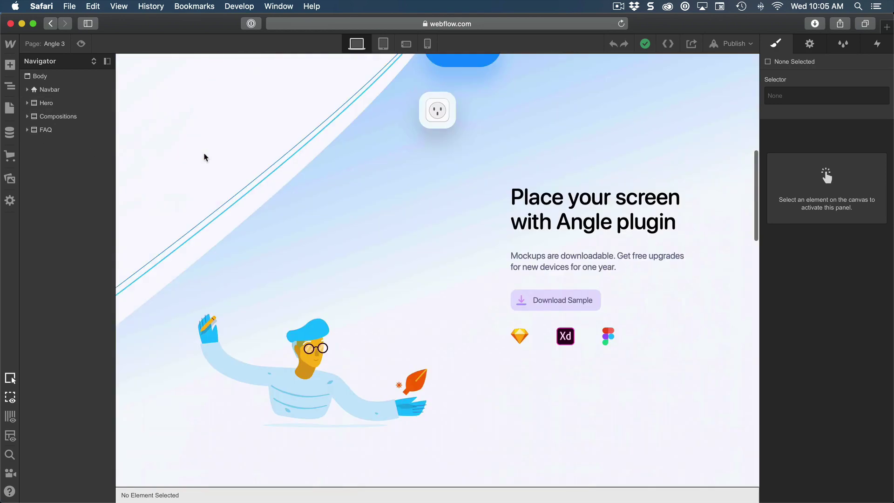
left_click(10, 111)
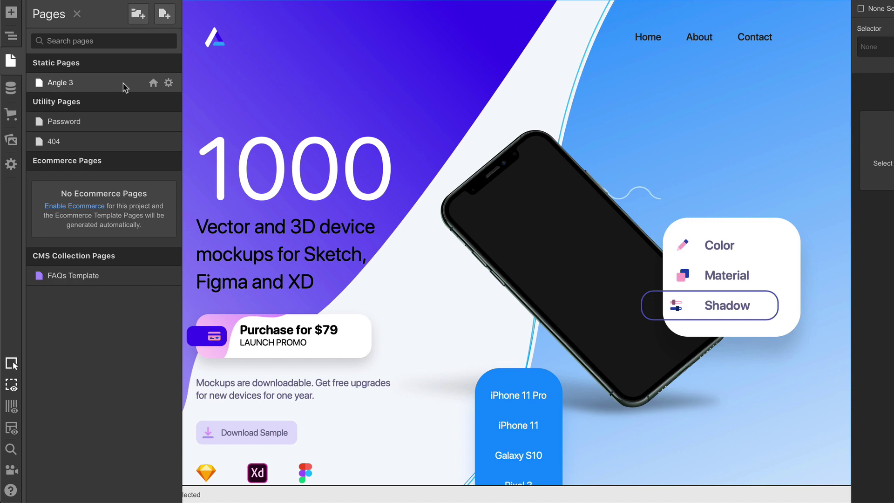
left_click(169, 83)
triple_click(240, 81)
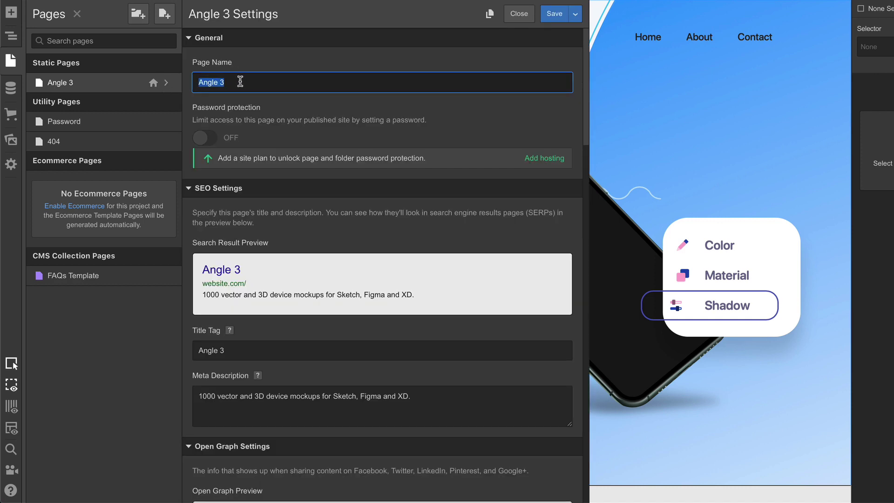
type("Home")
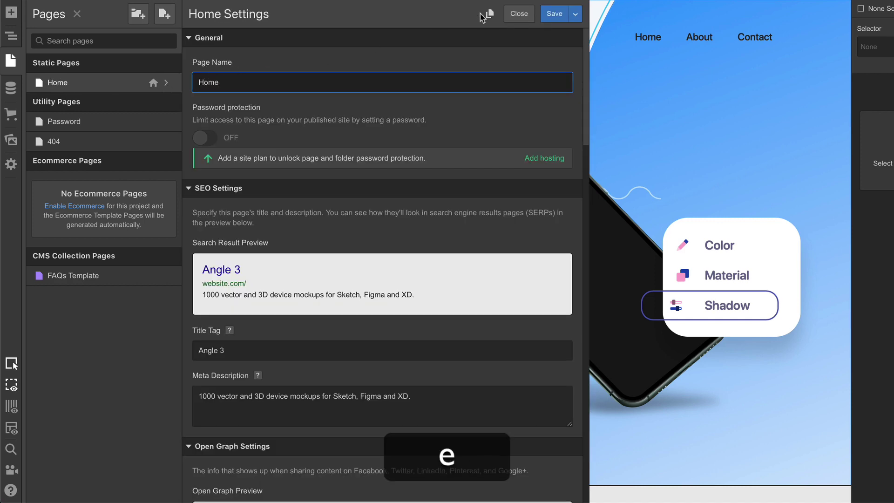
left_click(554, 14)
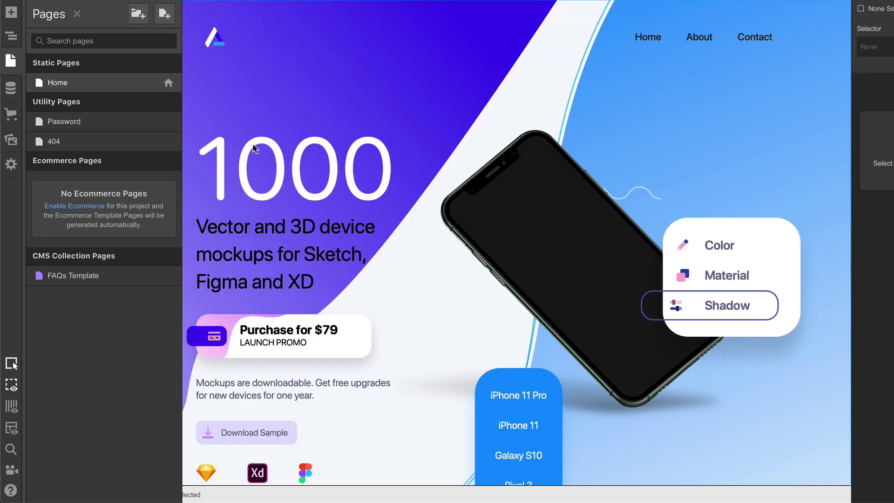
Create a new static page named FAQ.
left_click(117, 133)
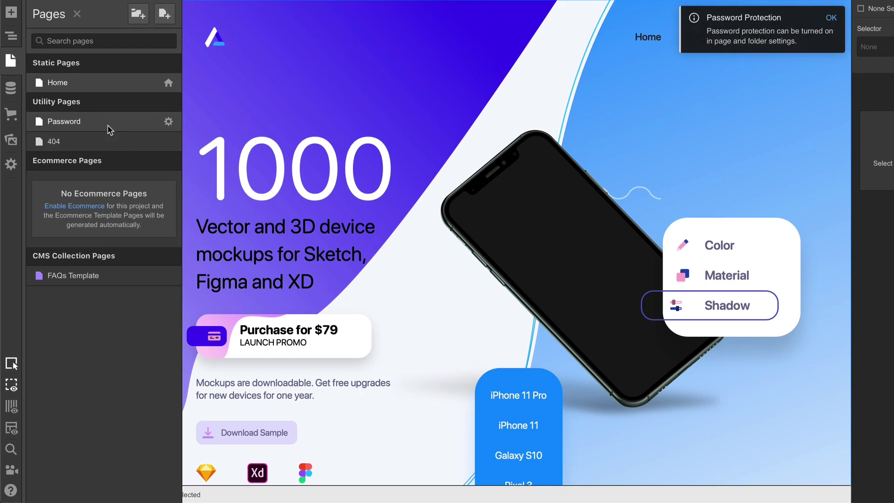
left_click(164, 17)
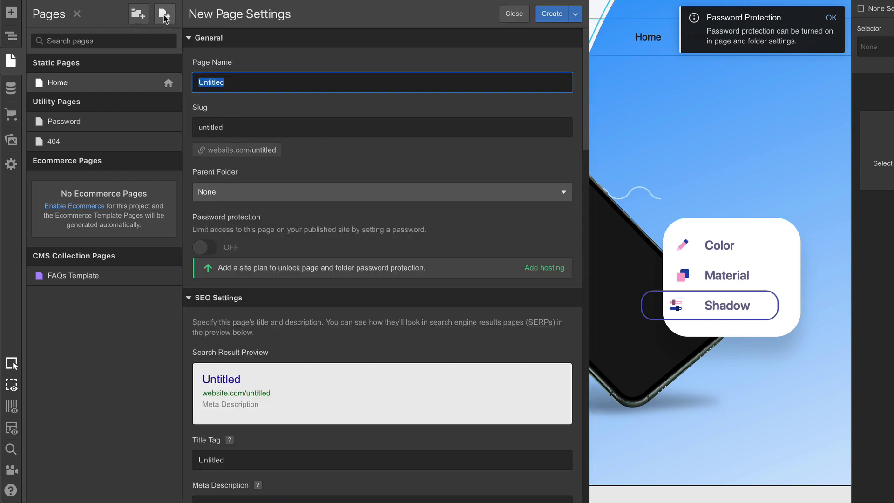
type("FAQ")
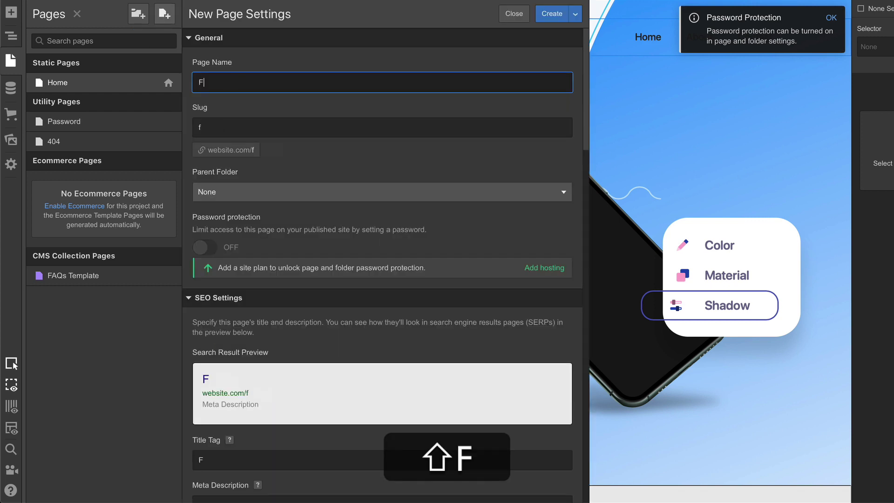
left_click(550, 13)
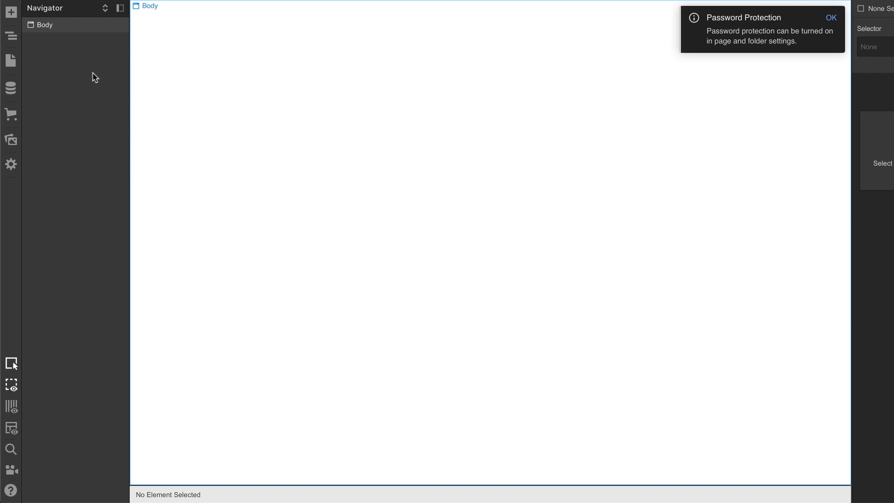
Turn the Home page's navigation bar into a symbol named Navbar.
left_click(11, 61)
left_click(68, 83)
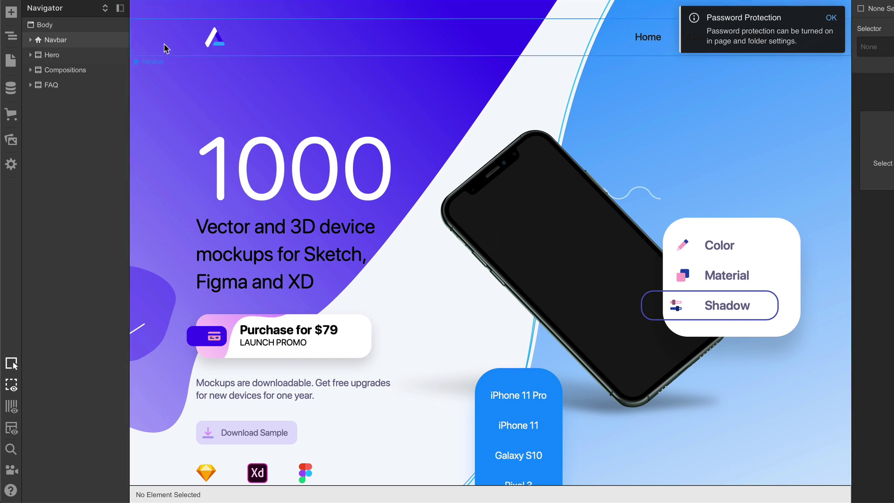
left_click(164, 44)
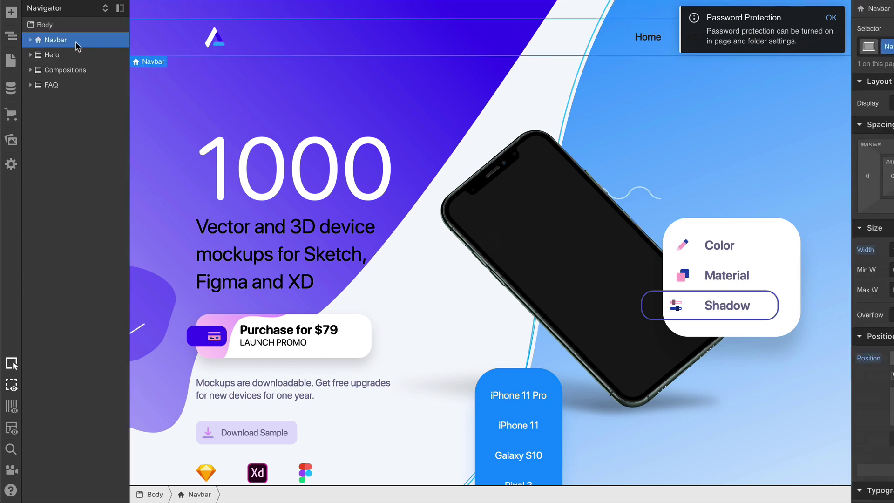
right_click(153, 62)
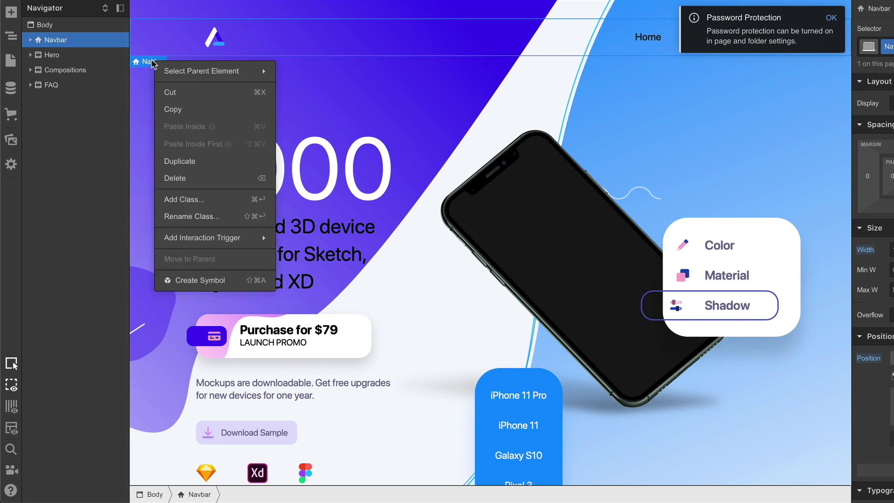
left_click(200, 280)
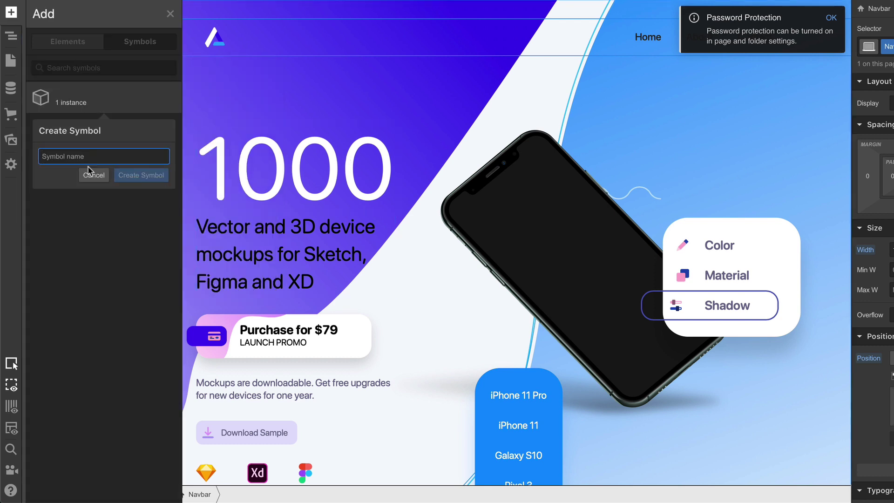
type("Nav")
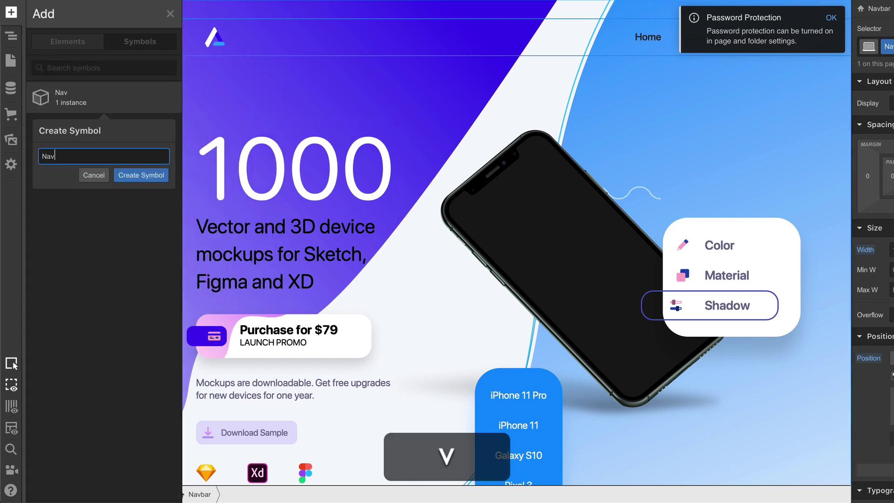
type("bar")
left_click(146, 175)
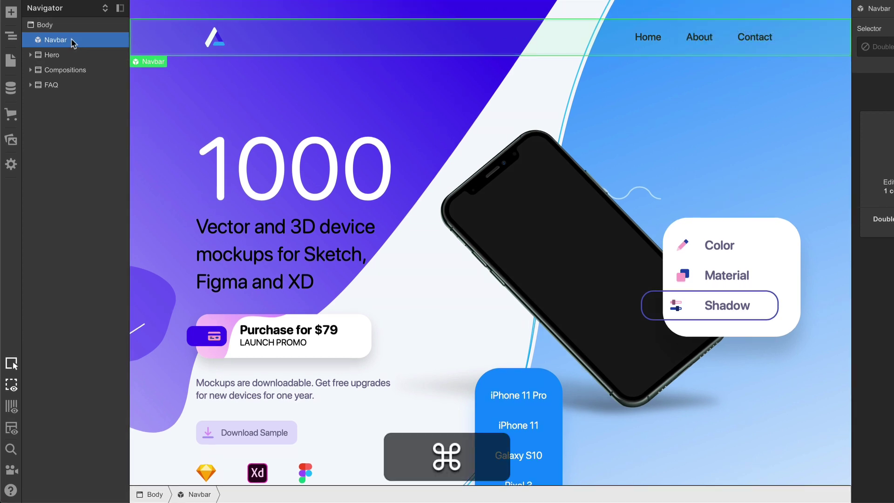
Copy the Navbar symbol from the Home page into the body of the FAQ page.
key("super+c")
left_click(11, 60)
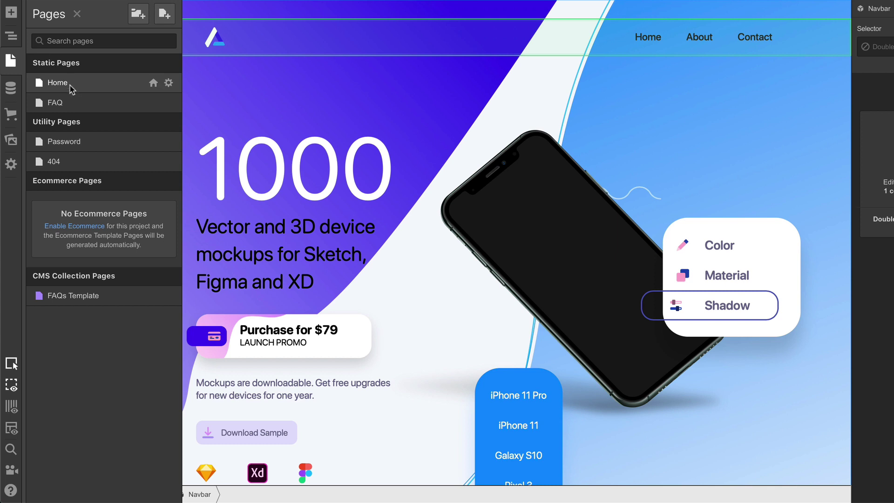
left_click(77, 97)
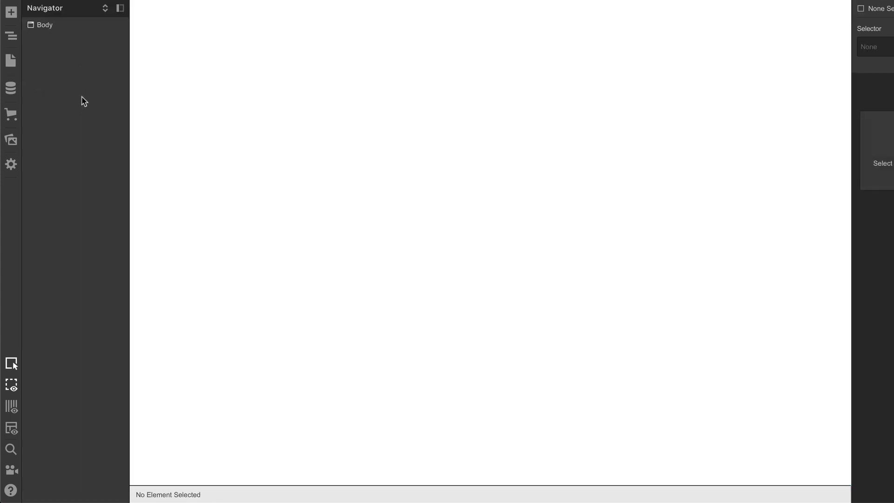
left_click(61, 28)
key("super+v")
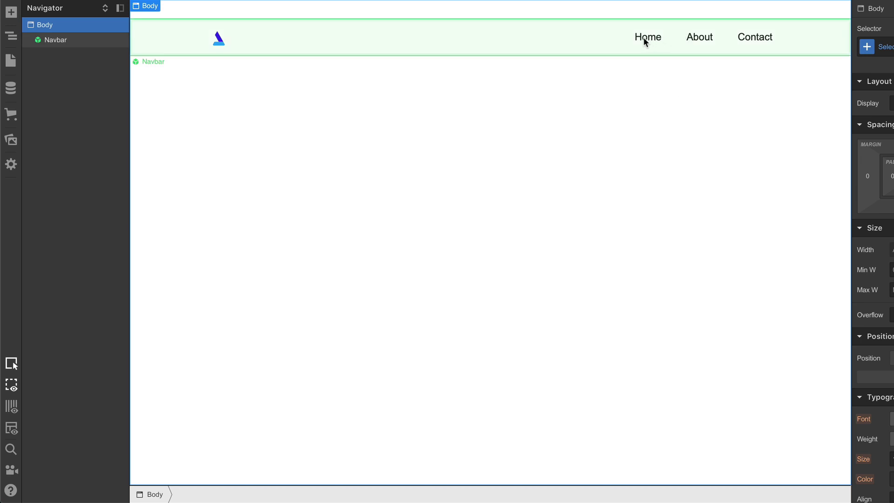
Open the Navbar symbol for editing and change its first navigation link's text to Mockups.
left_click(568, 37)
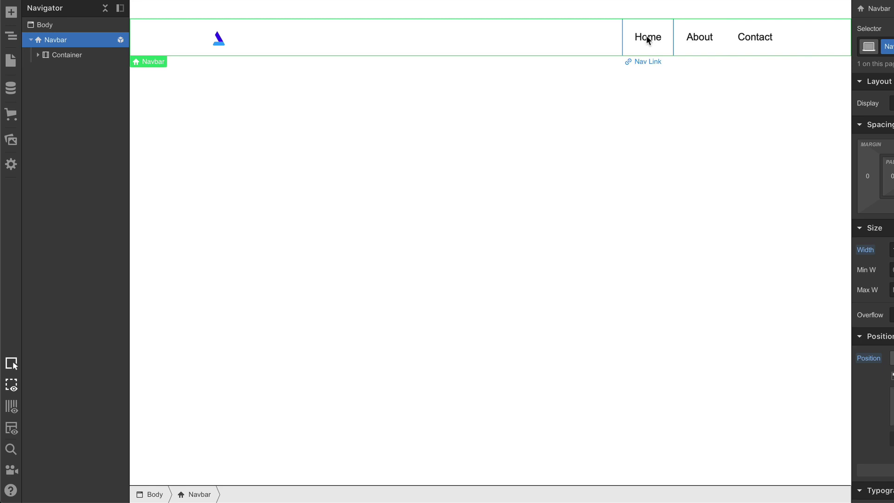
left_click(647, 39)
double_click(649, 37)
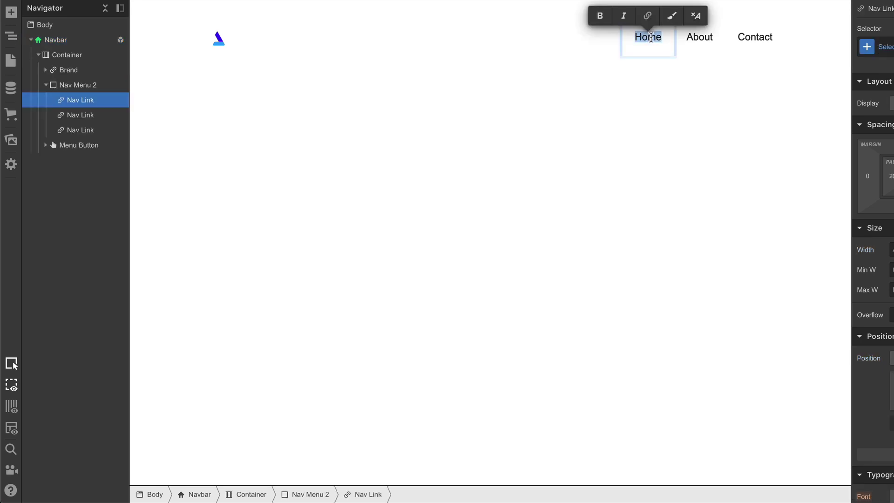
type("Mockups")
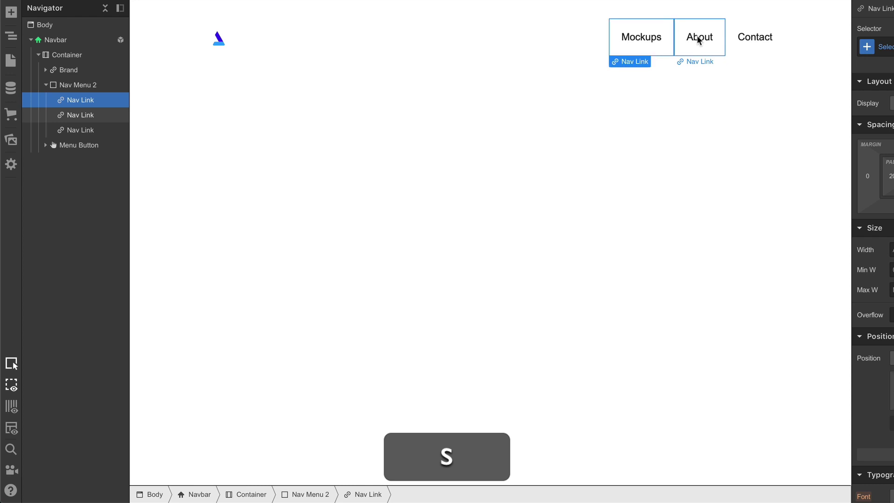
Change the text of the Navbar's second navigation link to FAQ.
left_click(699, 40)
double_click(699, 39)
double_click(701, 38)
type("A")
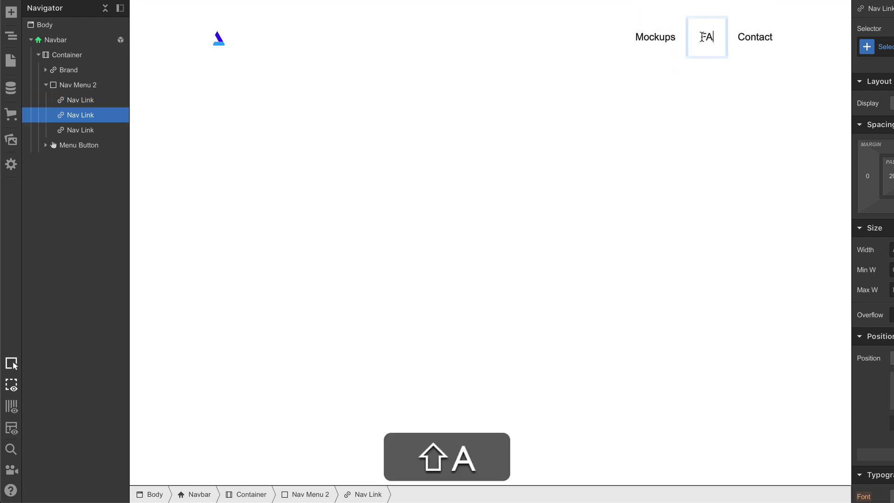
type("Q")
Change the Navbar's third navigation link text to "Sign in" and finish editing the symbol.
left_click(754, 37)
double_click(754, 38)
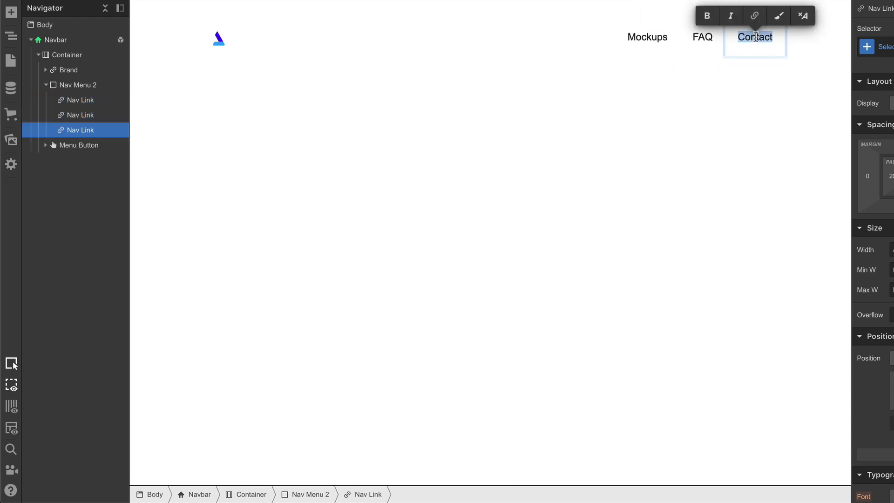
type("Sign in")
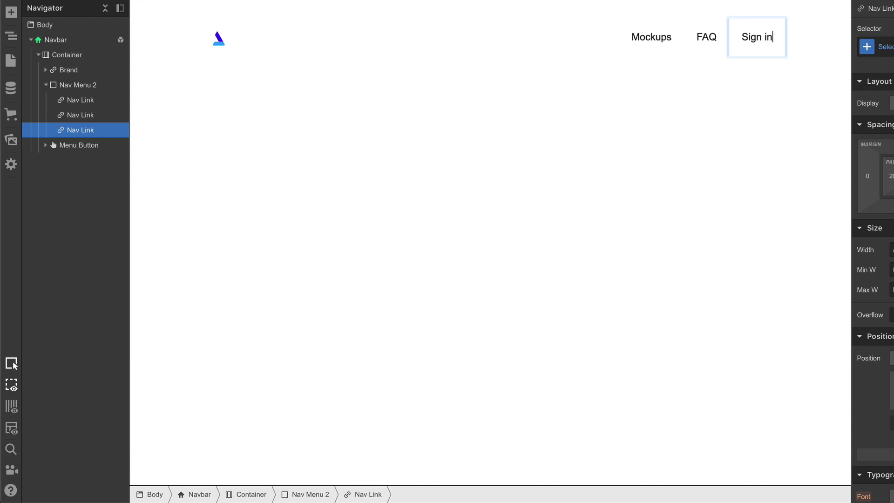
left_click(806, 40)
left_click(801, 97)
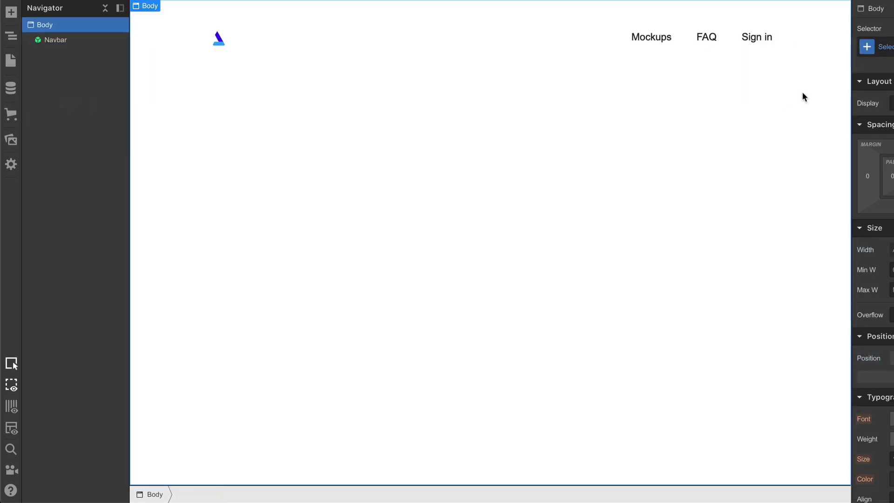
Switch to the Home page and turn its FAQ section into a symbol named FAQ.
left_click(10, 61)
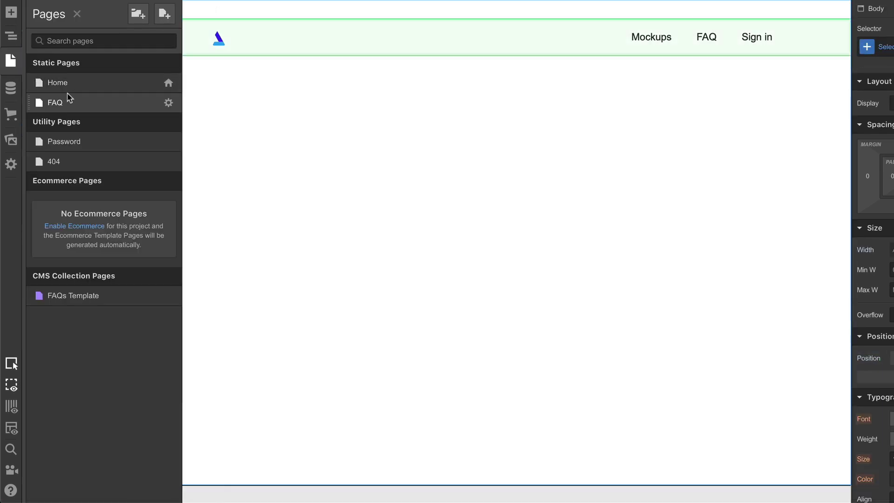
left_click(74, 95)
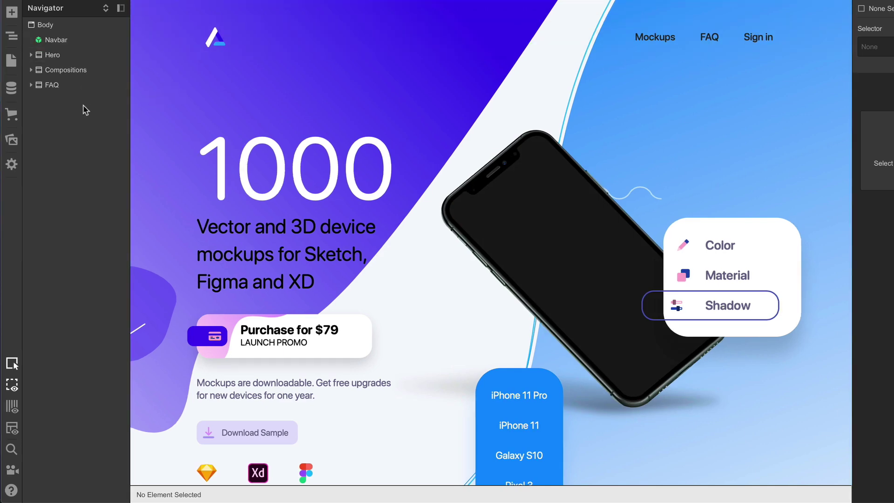
left_click(69, 89)
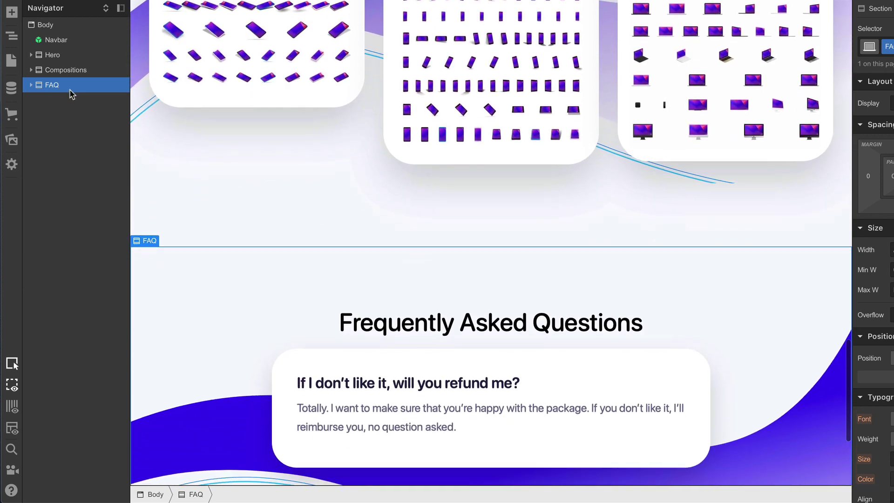
right_click(63, 86)
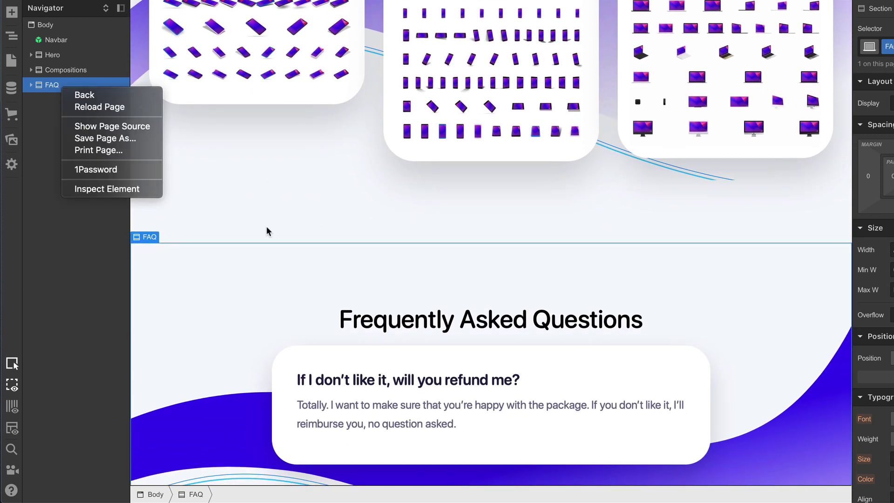
key("Escape")
right_click(145, 238)
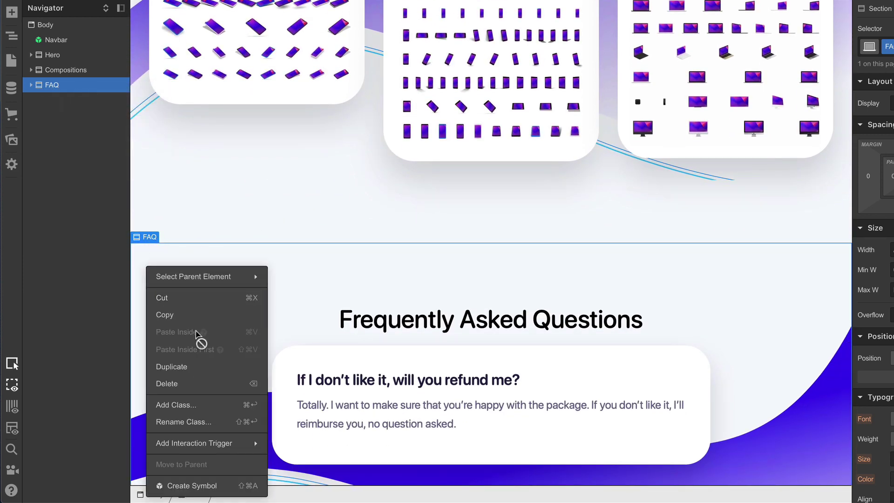
left_click(199, 484)
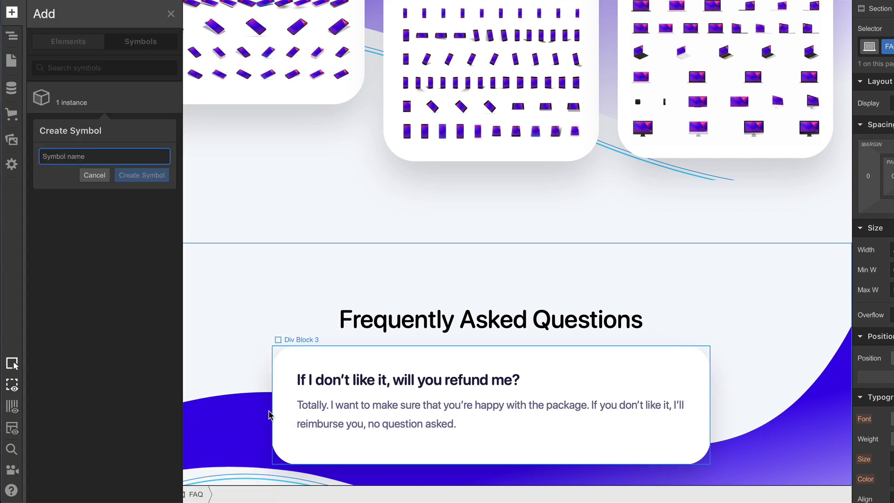
type("FAQ")
key("shift+Return")
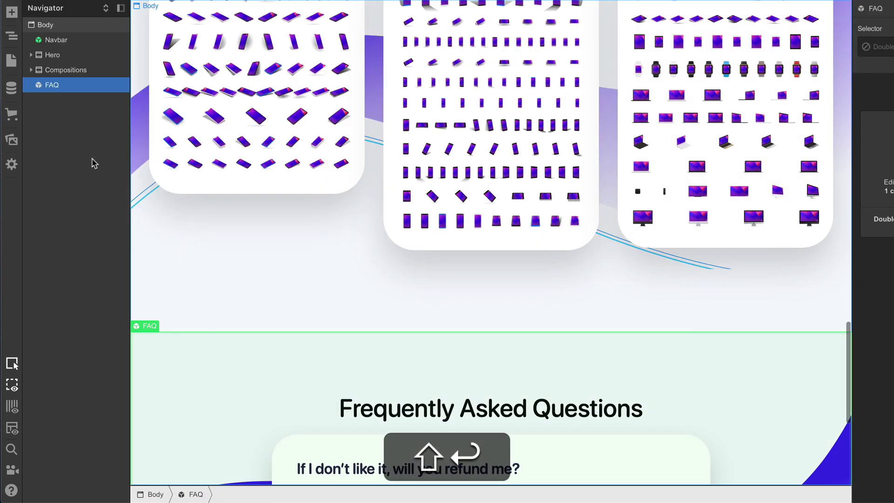
Return to the FAQ page and insert the FAQ symbol below the Navbar.
left_click(12, 60)
left_click(71, 102)
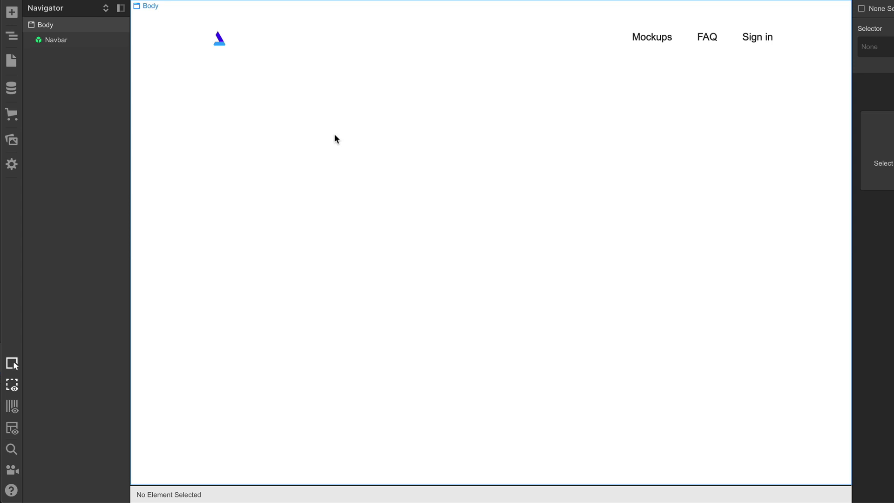
key("a")
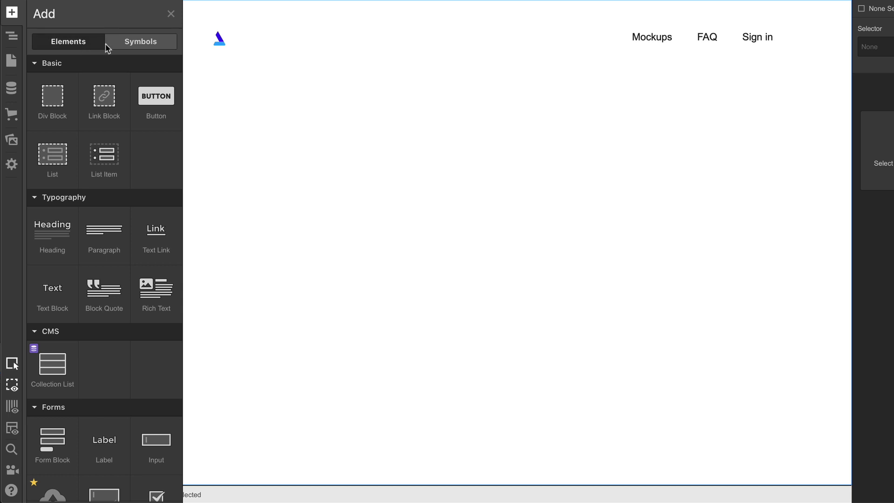
left_click(152, 45)
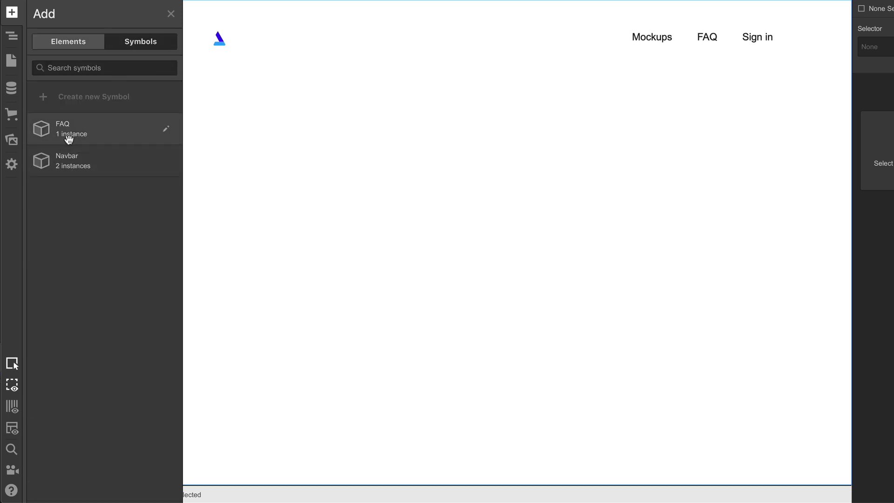
left_click_drag(91, 136, 195, 113)
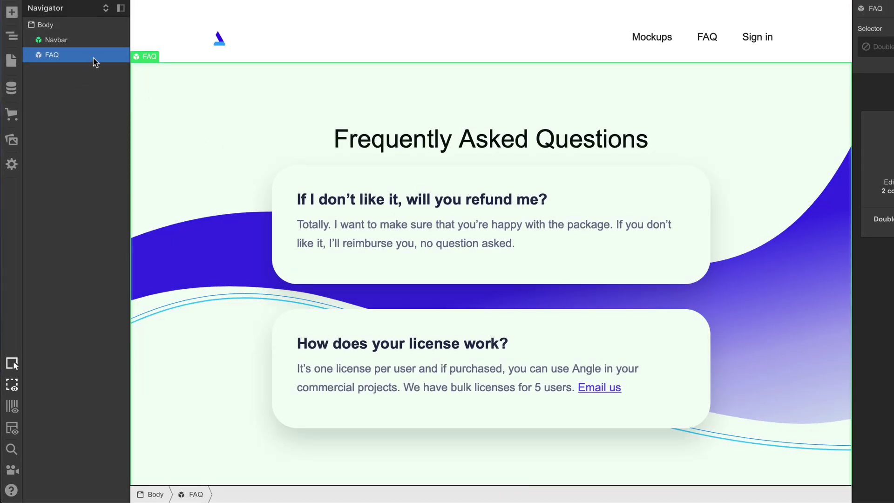
Apply the existing Body class to the FAQ page's body element.
left_click(65, 29)
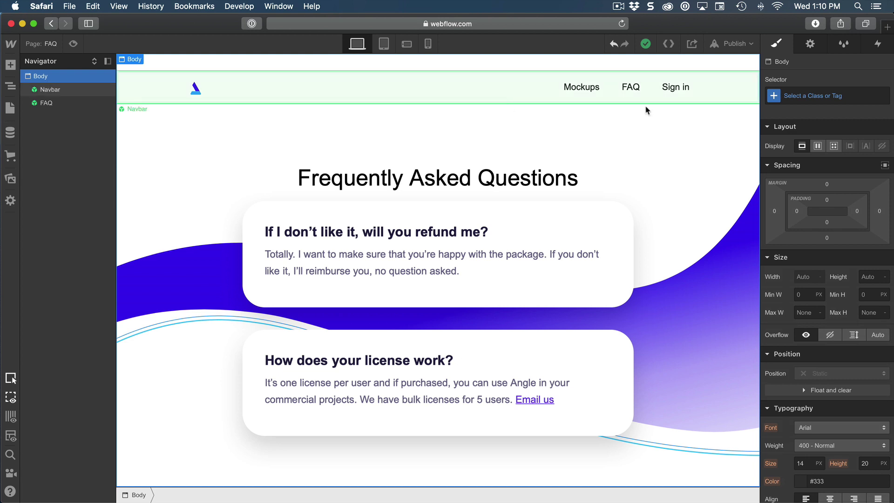
left_click(809, 96)
type("body")
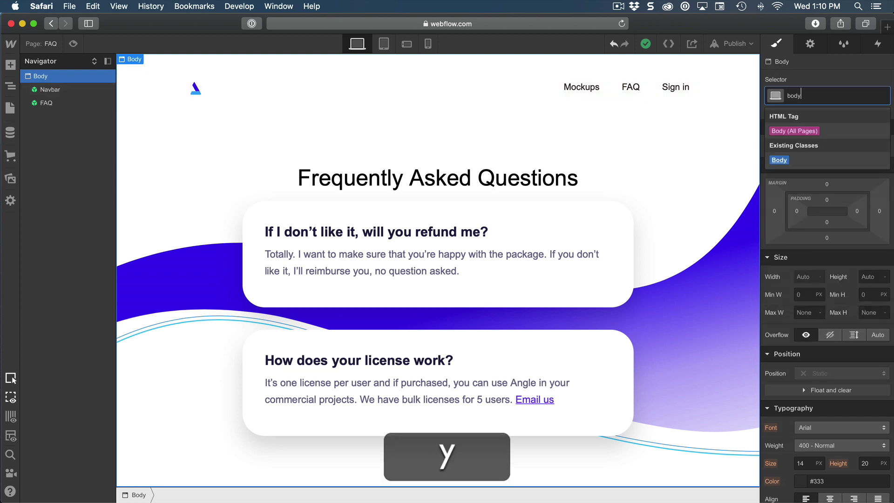
key("Return")
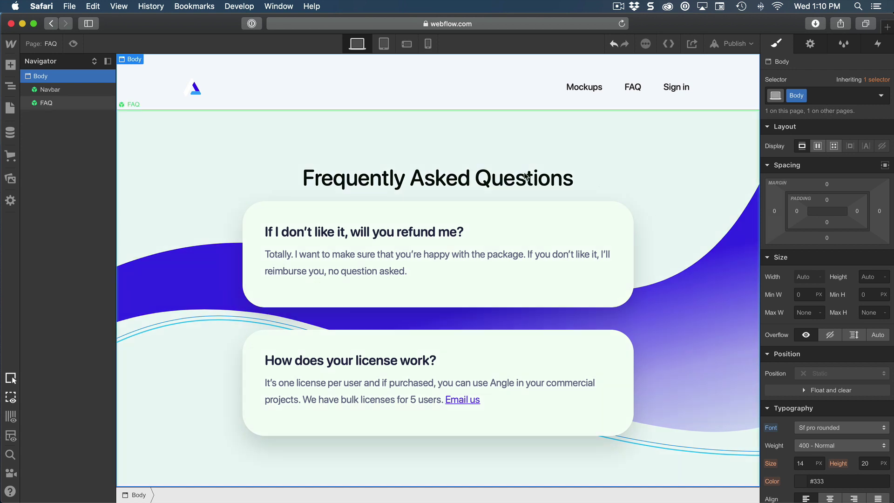
scroll(830, 229, "down", 3)
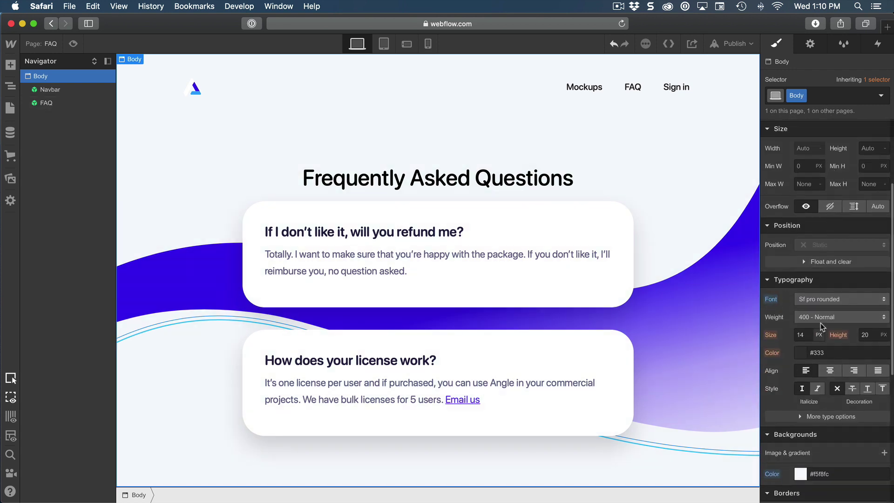
scroll(816, 259, "up", 3)
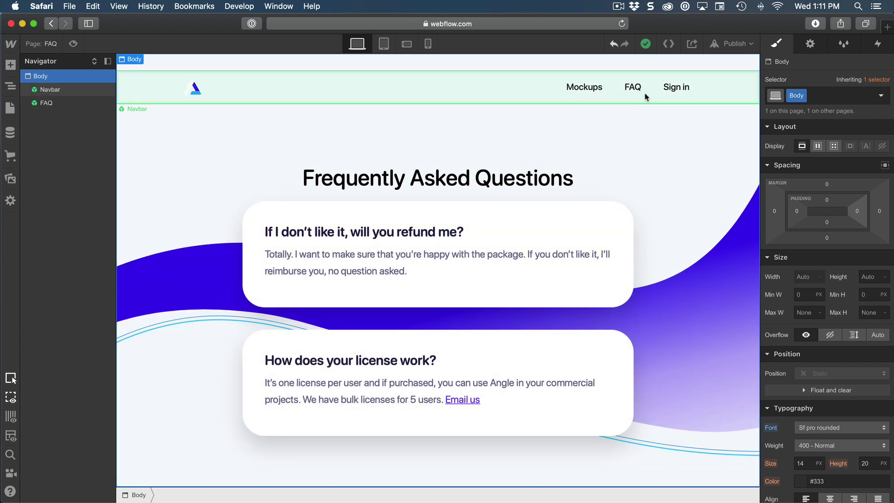
Open the Navbar symbol for editing and link its Brand logo block to the Home page.
double_click(583, 99)
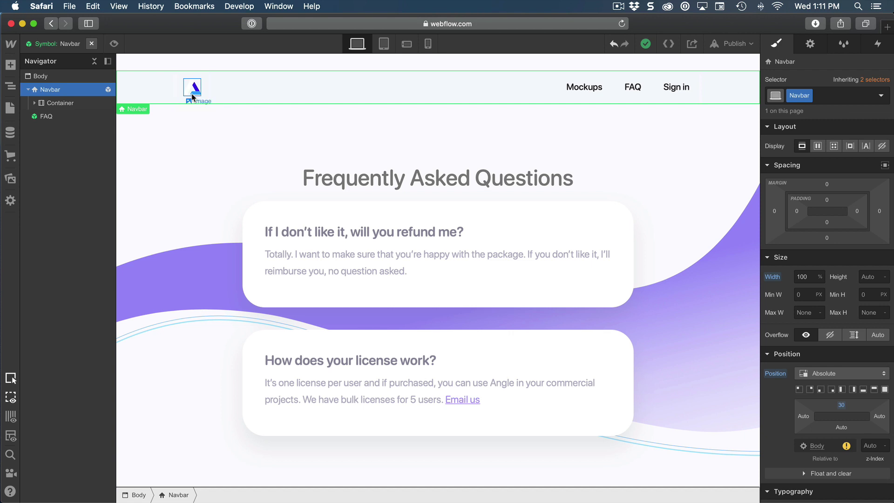
left_click(196, 94)
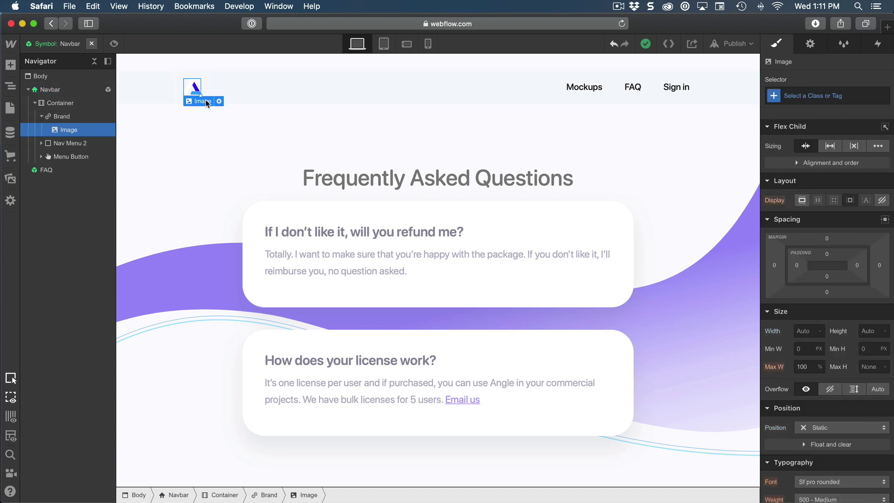
left_click(48, 116)
left_click(41, 116)
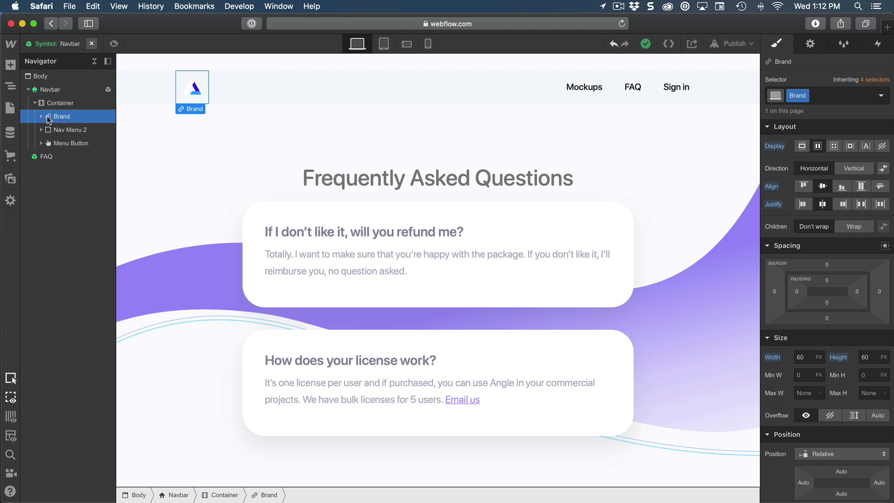
left_click(810, 51)
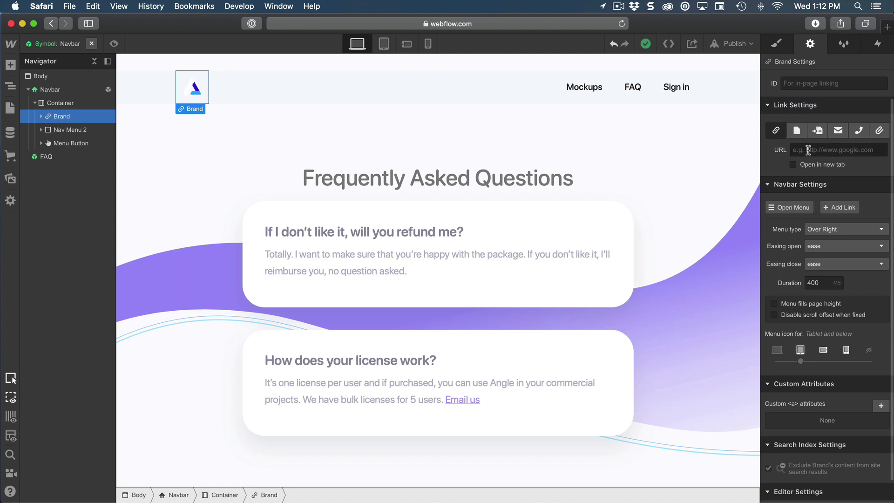
left_click(787, 135)
left_click(817, 131)
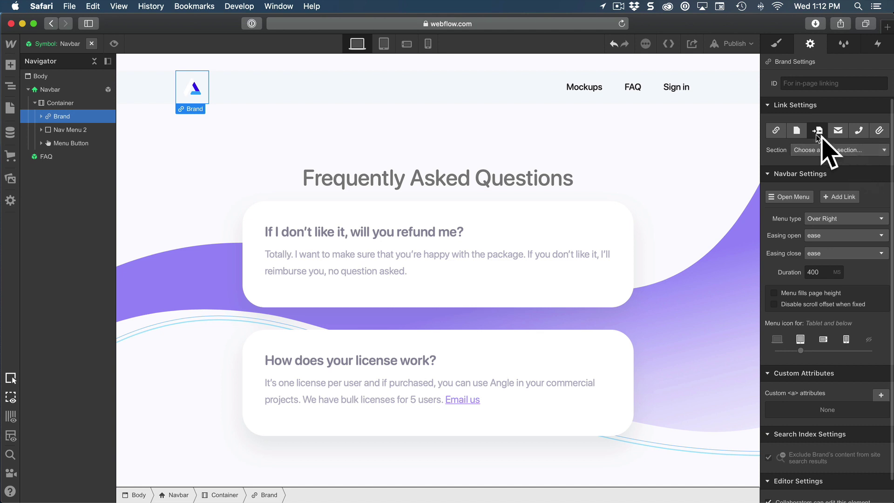
left_click(797, 132)
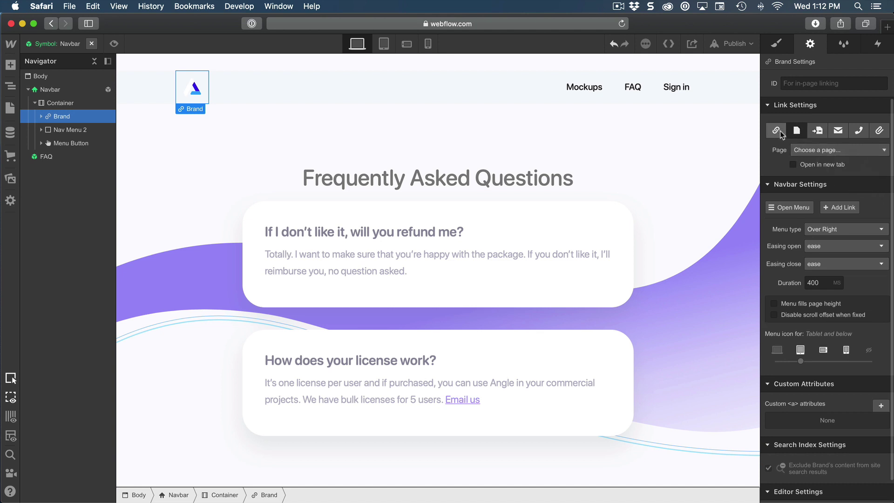
left_click(812, 150)
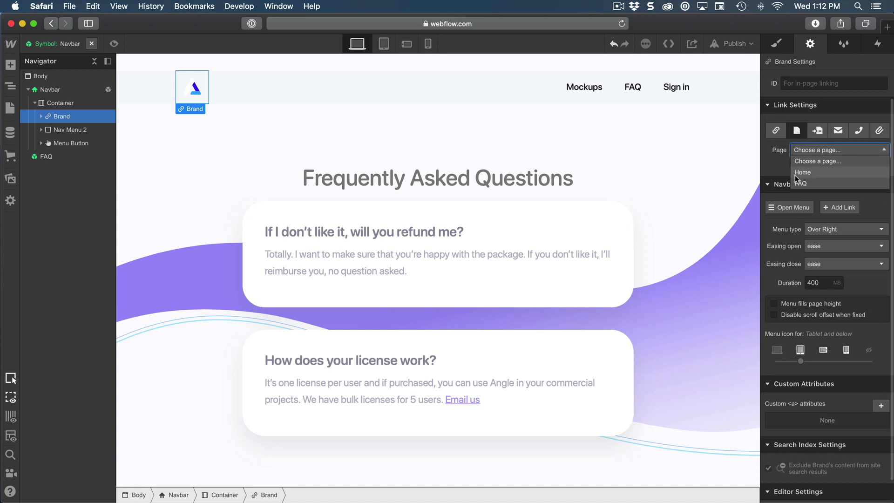
left_click(820, 173)
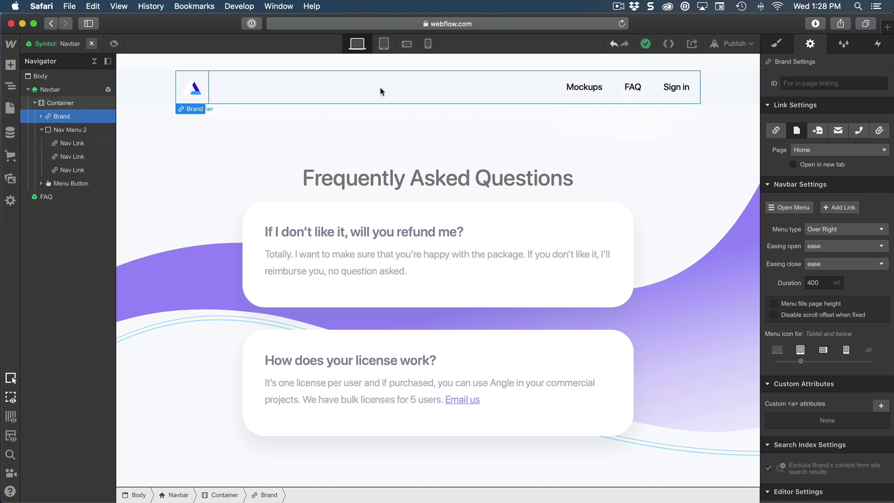
left_click(468, 211)
double_click(264, 219)
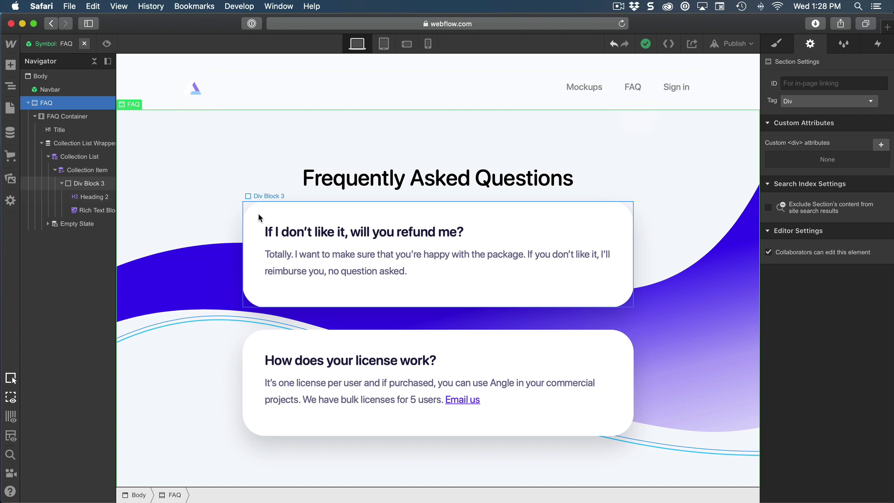
left_click(259, 217)
right_click(263, 199)
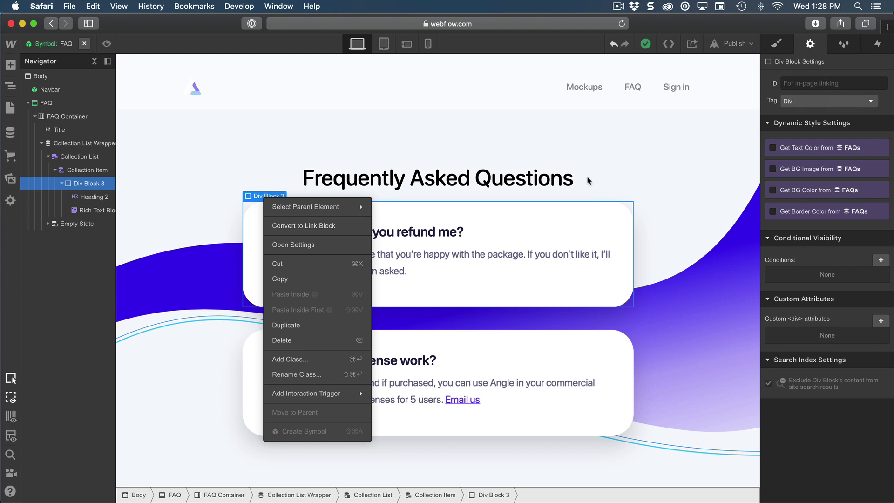
left_click(503, 223)
Reopen the Navbar symbol for editing and link its FAQ navigation link to the FAQ page.
double_click(525, 96)
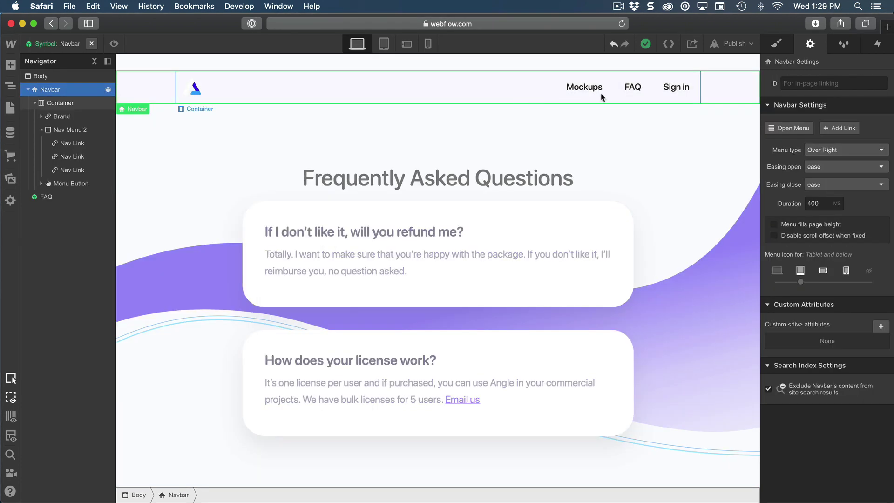
left_click(638, 95)
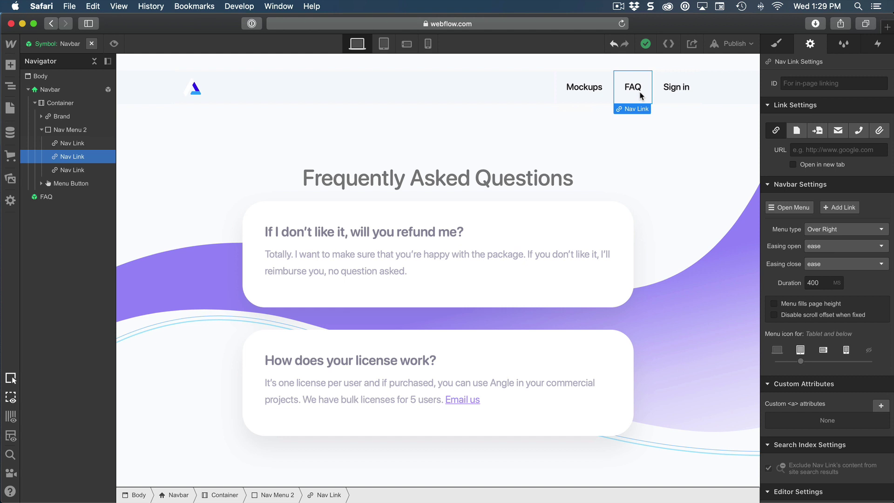
left_click(797, 130)
left_click(825, 150)
left_click(800, 184)
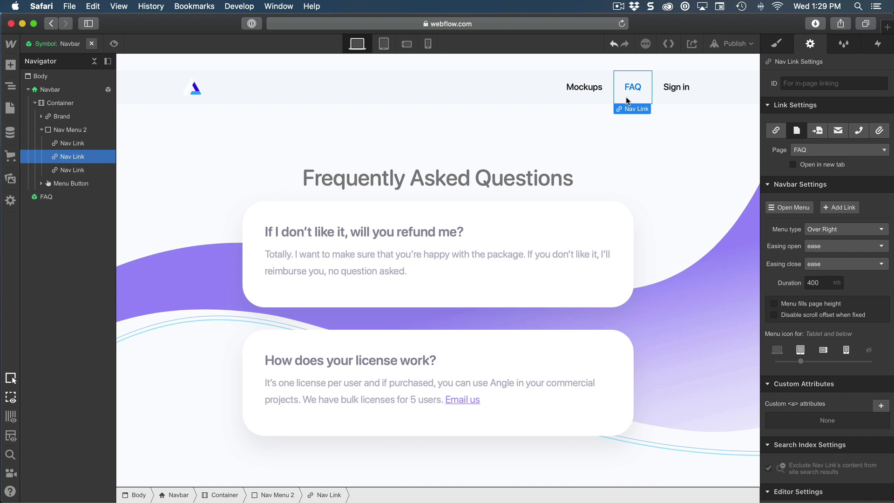
Preview the site, follow the logo link to Home and the FAQ link back, and leave the preview.
left_click(114, 43)
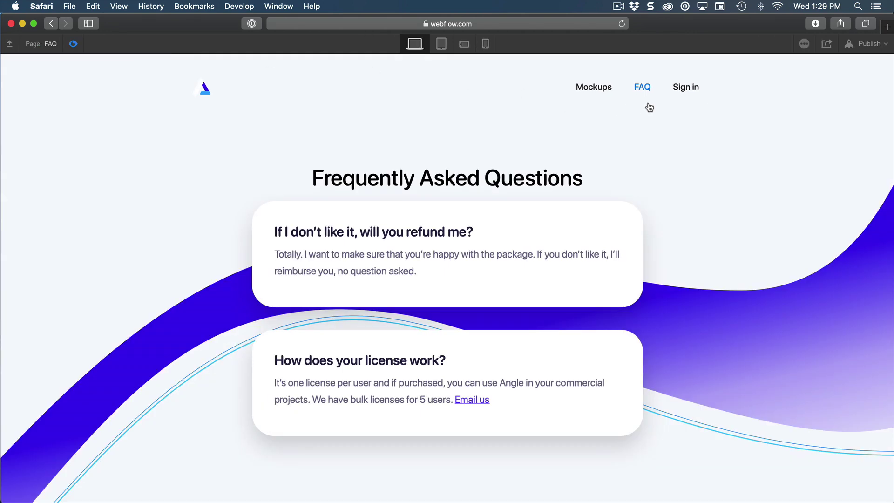
left_click(196, 92)
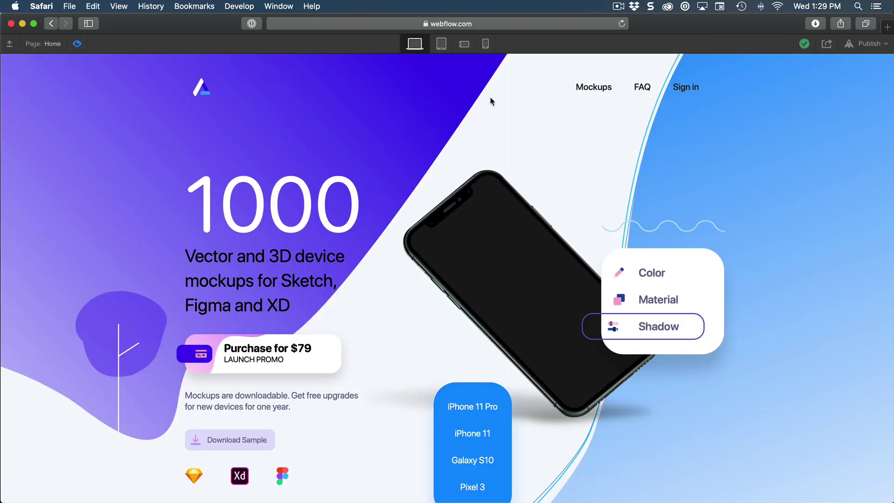
left_click(642, 87)
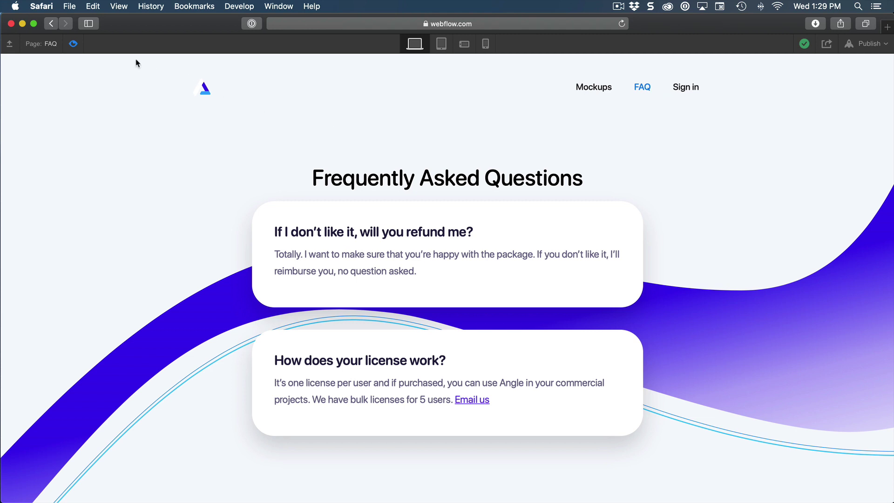
left_click(72, 45)
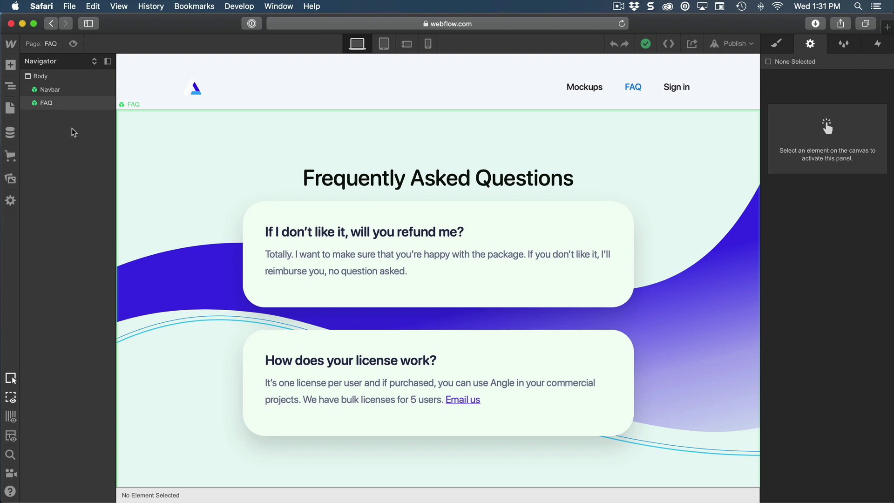
Add a new section to the FAQ page's body below the FAQ symbol.
left_click(67, 78)
key("a")
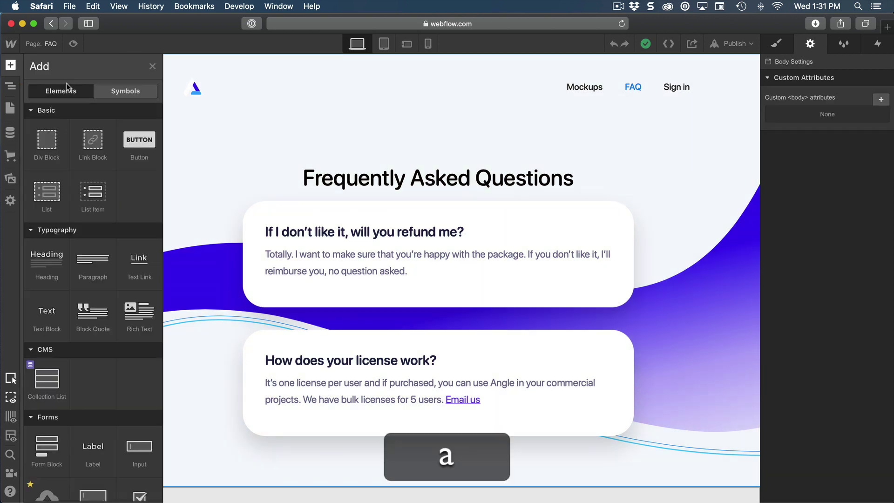
scroll(101, 259, "down", 5)
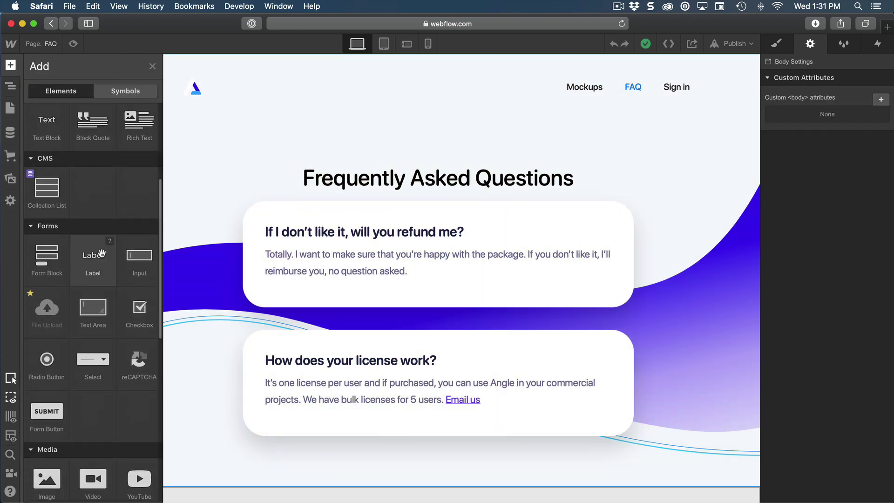
scroll(102, 258, "down", 8)
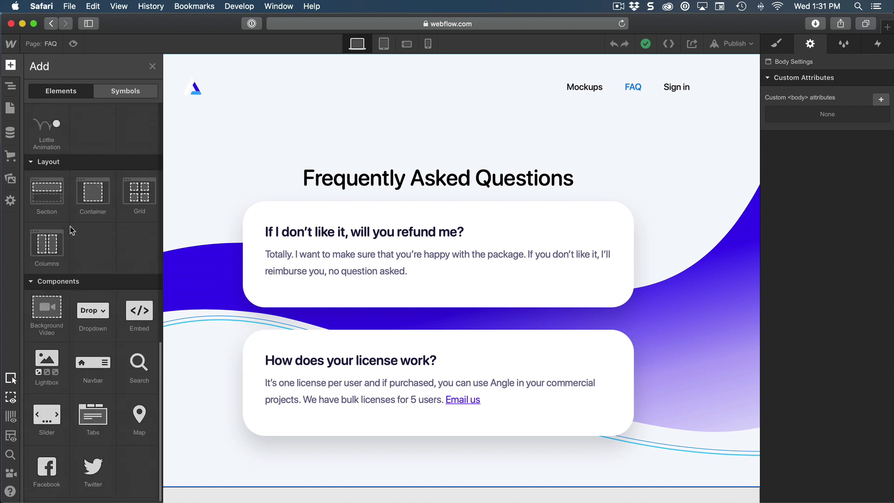
left_click(55, 201)
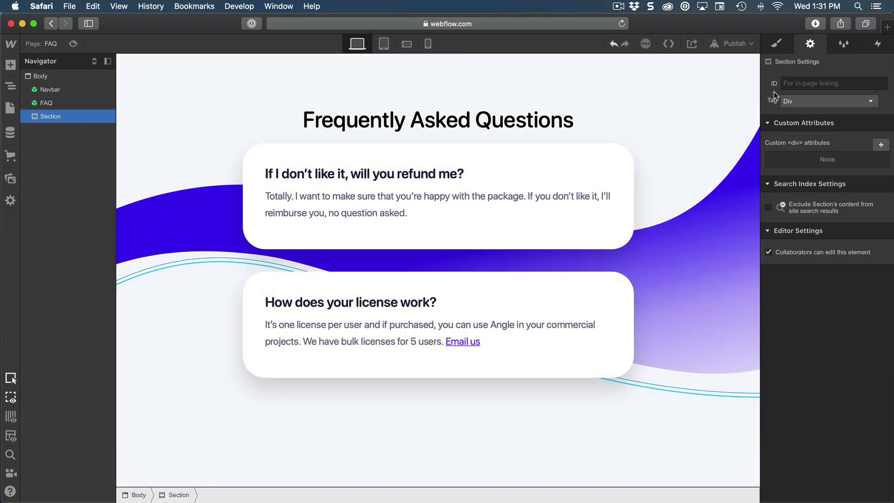
Create the class Footer for the new section.
left_click(780, 47)
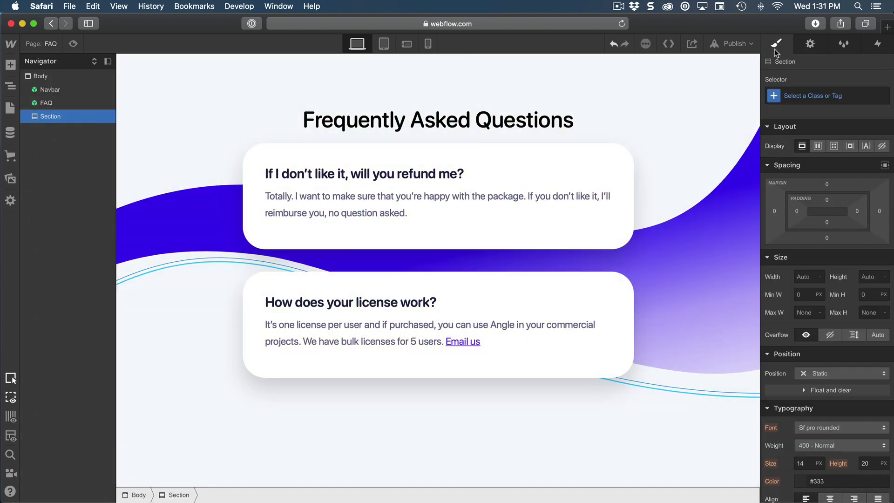
left_click(808, 99)
type("Footer")
key("Return")
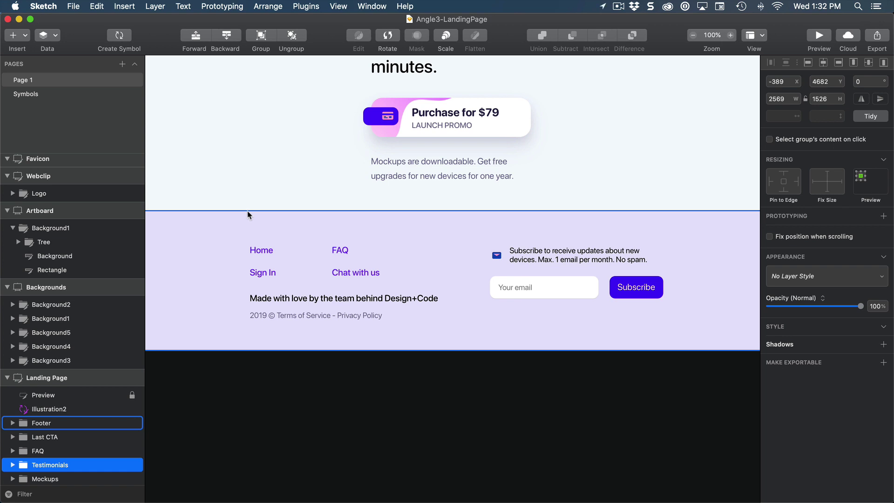
Switch to the Sketch landing page design and show the rulers to examine the footer's layout guides.
key("ctrl+r")
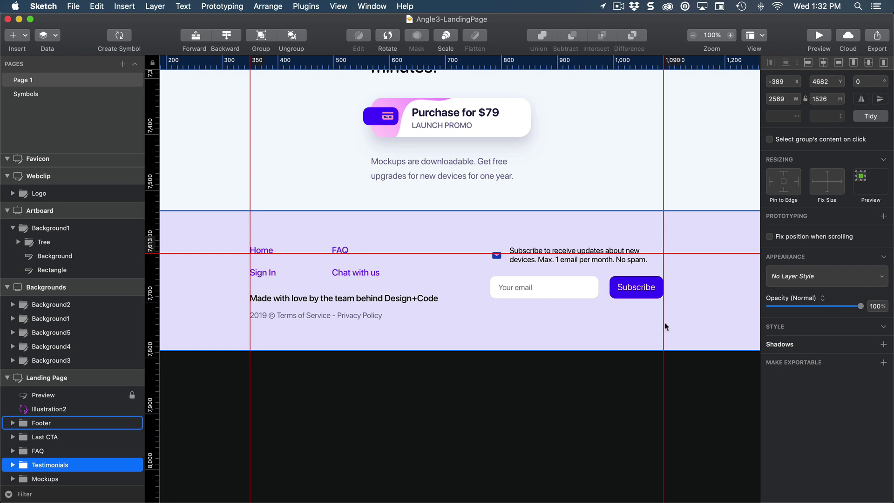
left_click(442, 254)
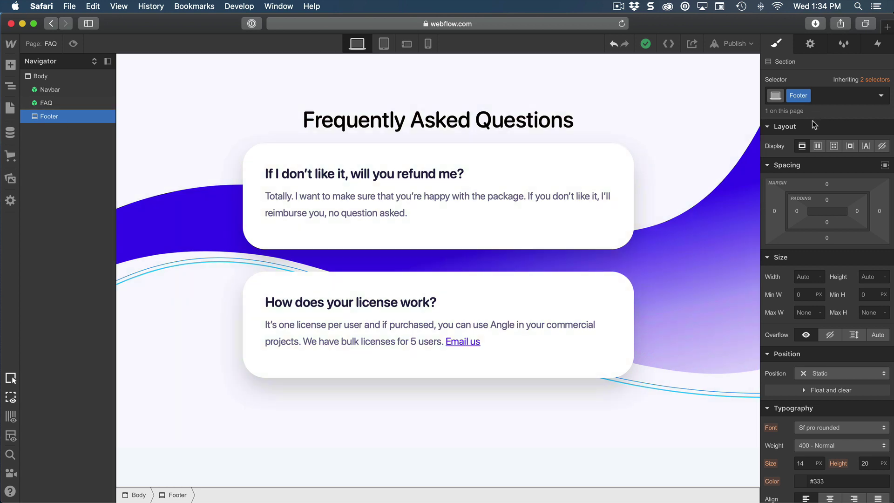
Set the Footer section's background color to #e5e4fa in Webflow.
scroll(822, 315, "down", 7)
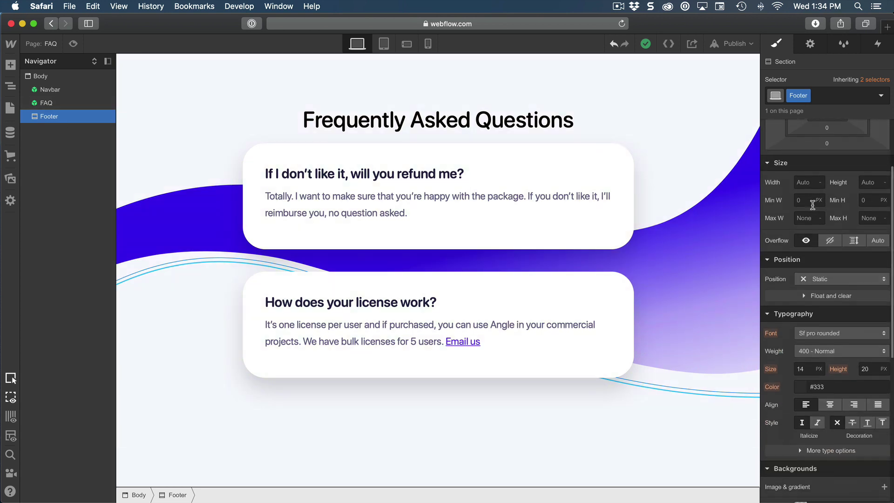
scroll(822, 315, "down", 2)
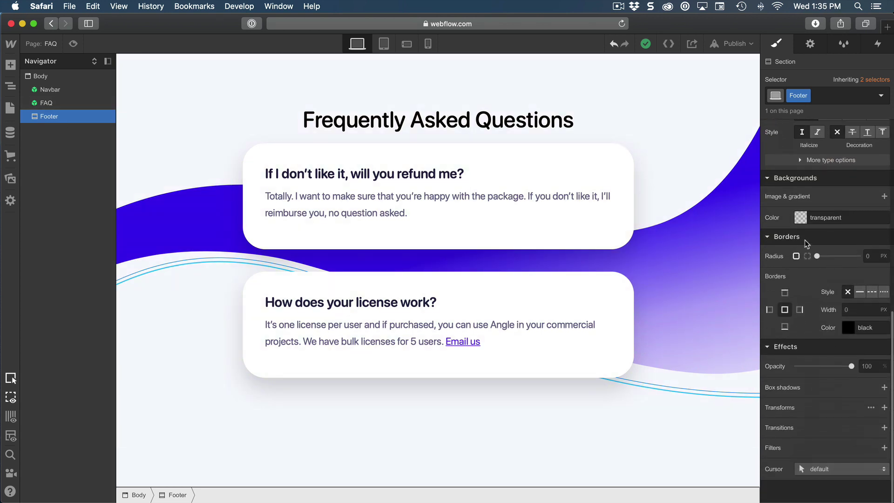
left_click(852, 215)
type("#e5e4fa")
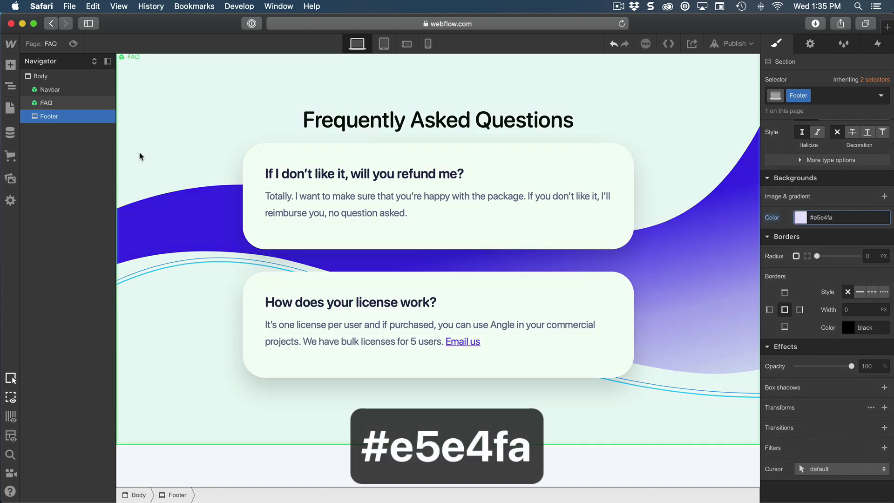
left_click(66, 117)
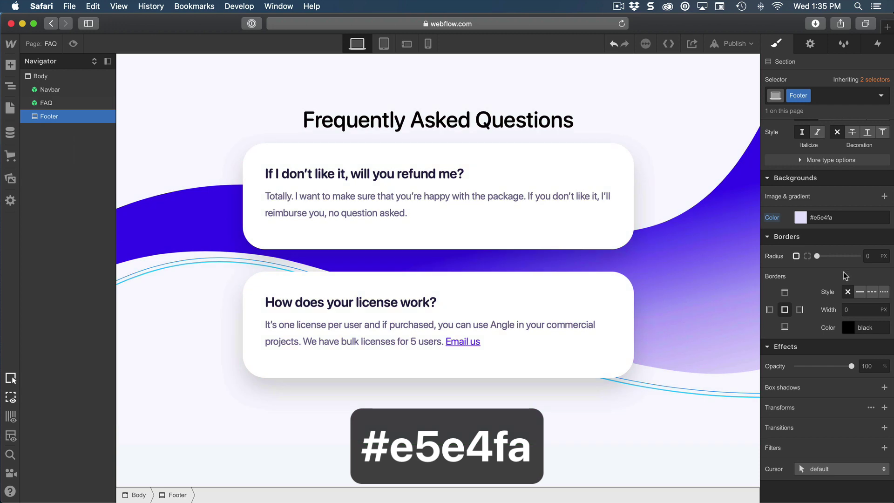
Set the Footer section's top and bottom padding to 50 px each.
scroll(824, 279, "up", 10)
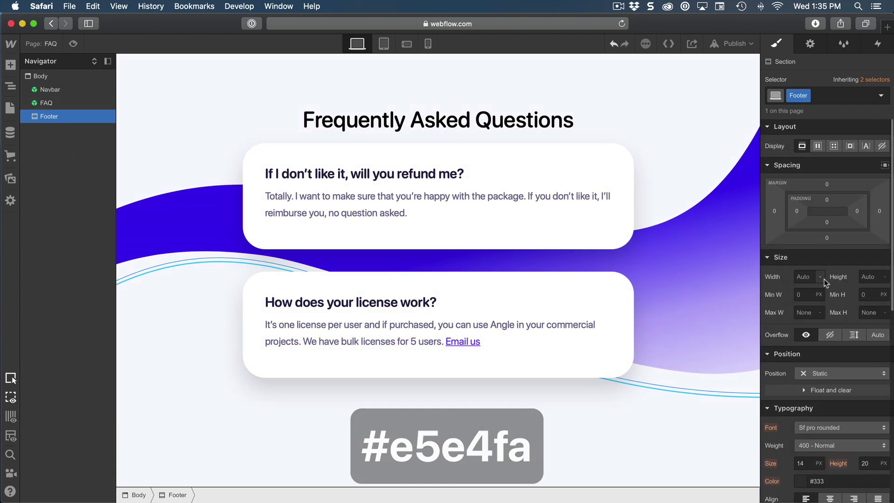
left_click(825, 198)
type("50")
key("Return")
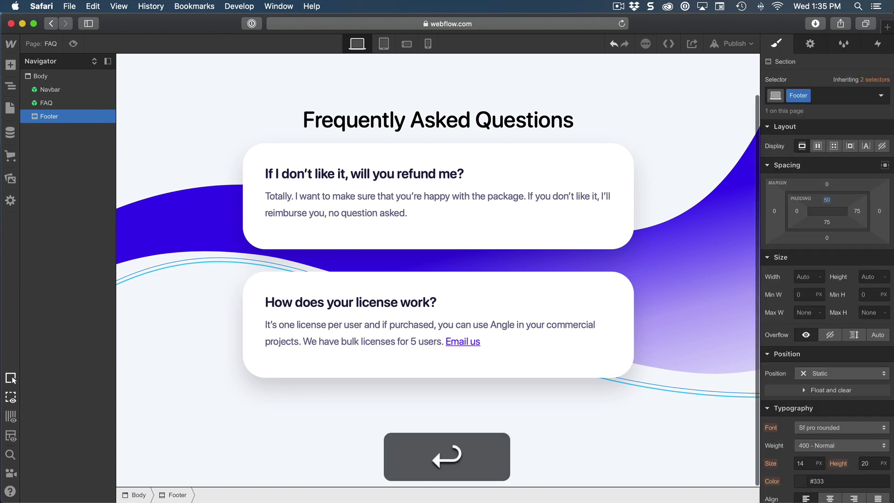
left_click(826, 222)
type("50")
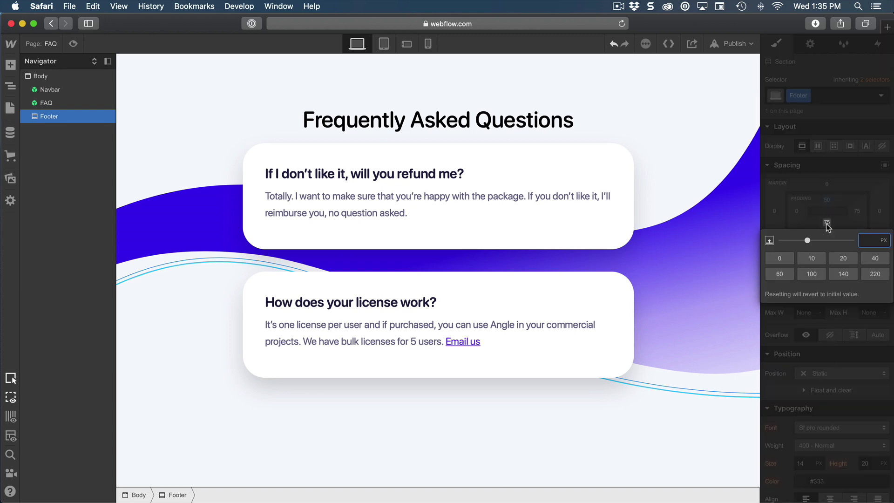
key("Return")
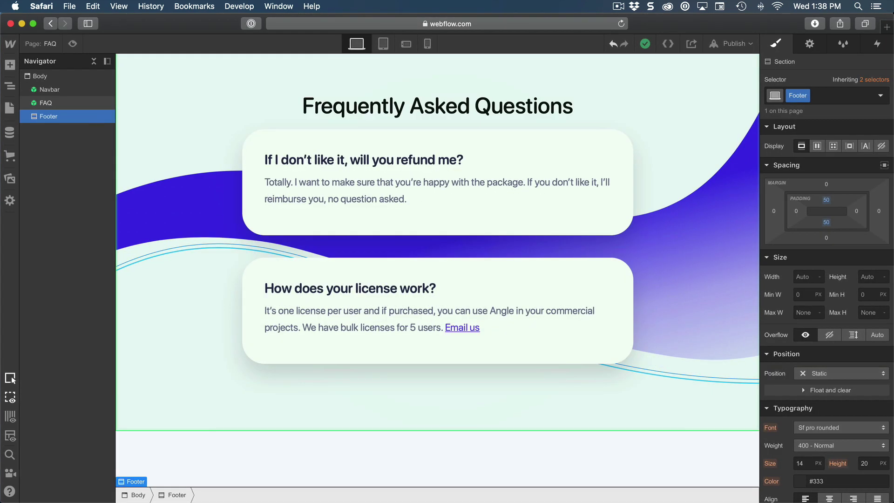
Add a container inside the Footer section and give it the new class Footer Container.
key("a")
scroll(92, 223, "down", 10)
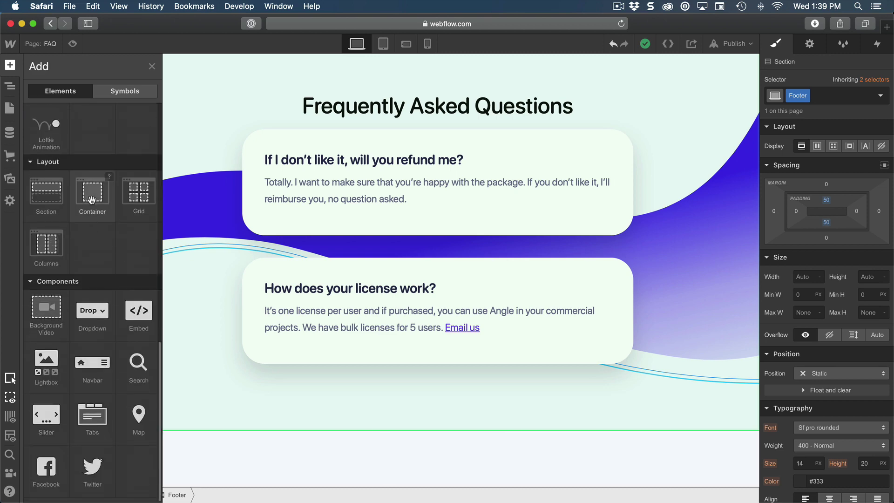
key("z")
scroll(219, 236, "down", 1)
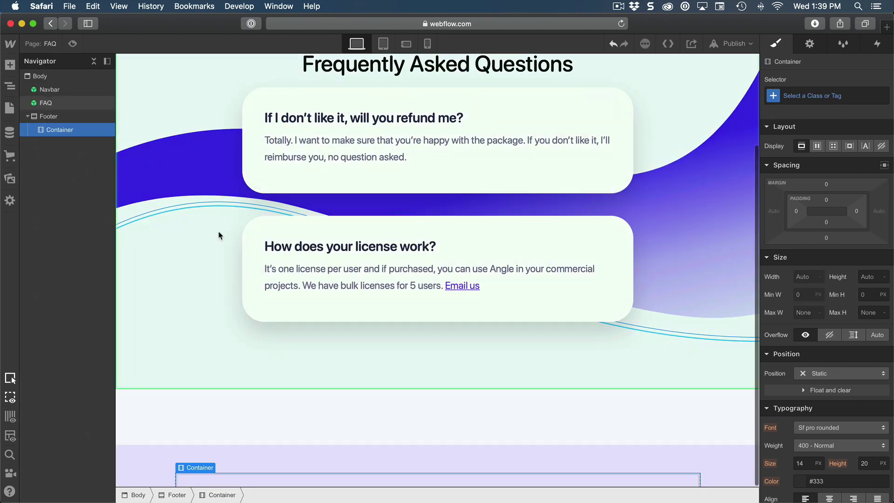
left_click(799, 96)
type("Footer Container")
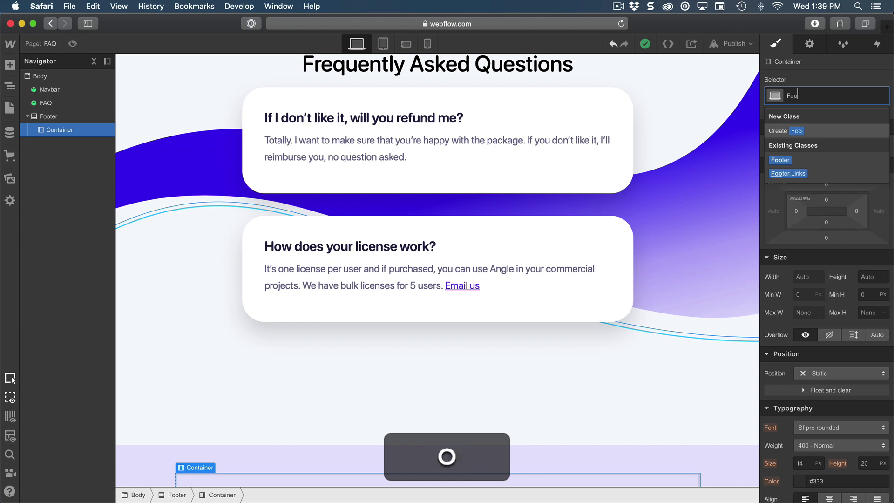
key("Return")
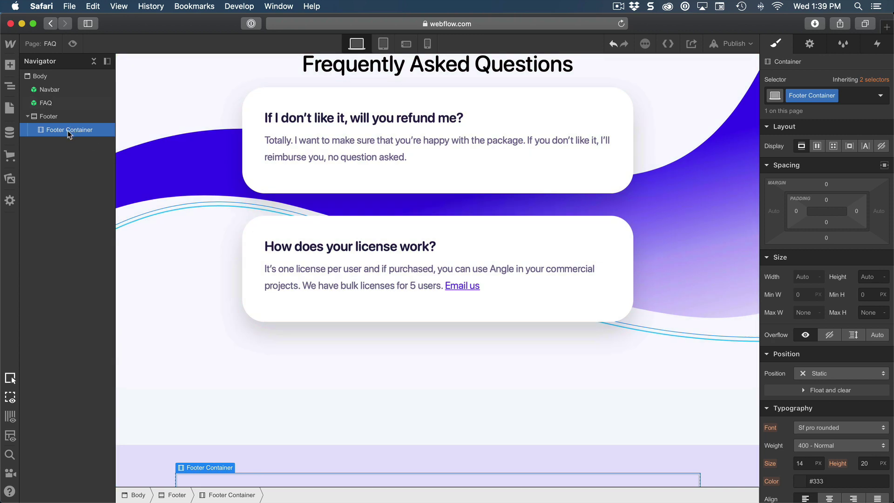
Add a grid inside the Footer Container, keeping its default two columns and two rows.
key("a")
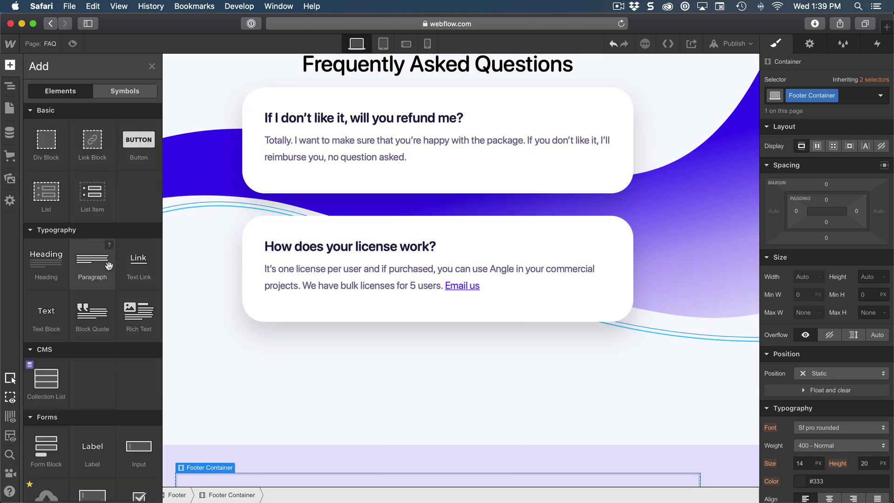
scroll(98, 270, "down", 10)
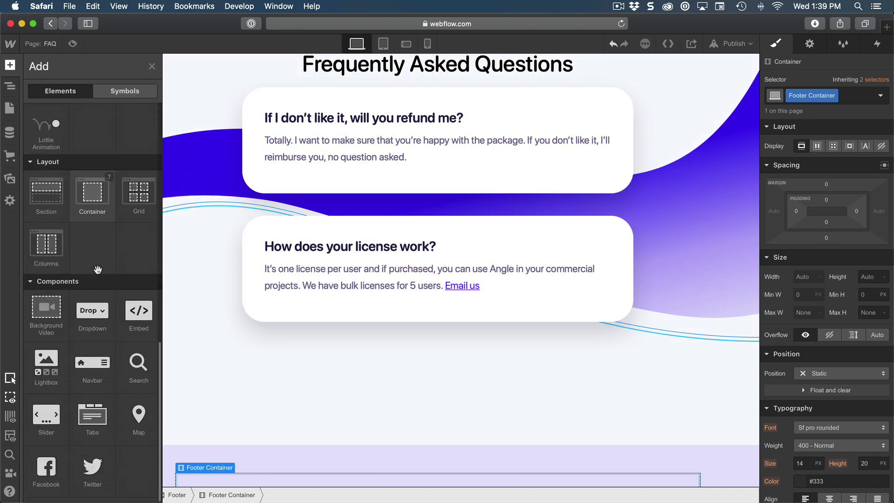
left_click(138, 201)
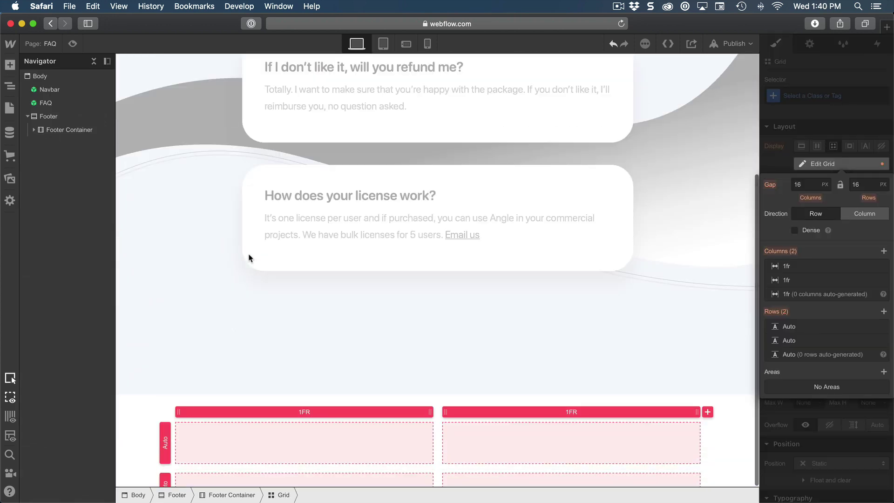
left_click(782, 166)
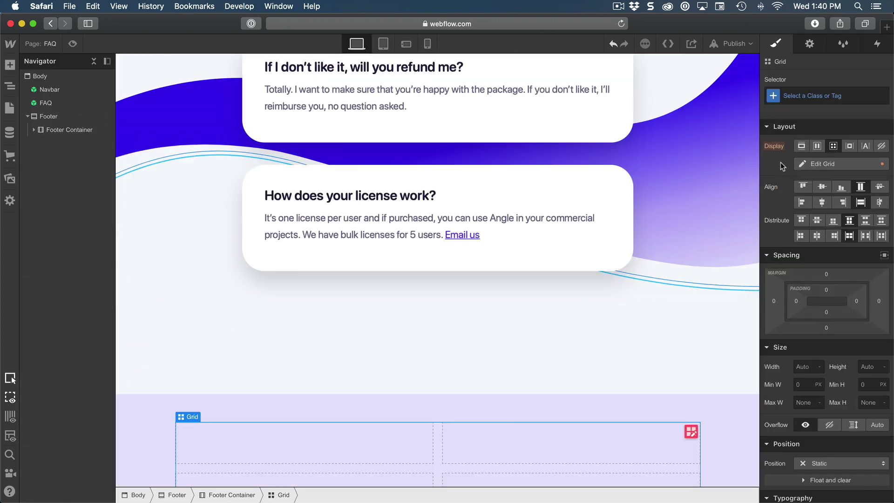
Apply the existing Footer Links class to the grid inside the Footer Container.
left_click(34, 130)
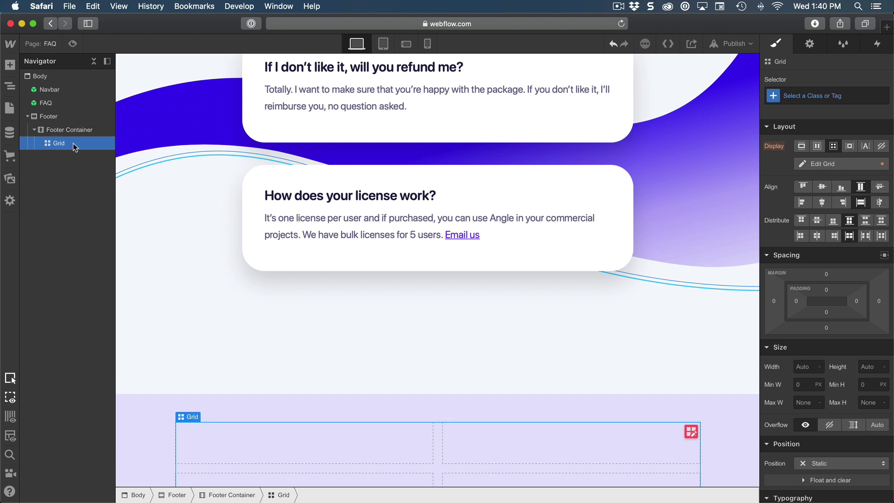
left_click(809, 95)
type("Footer Links")
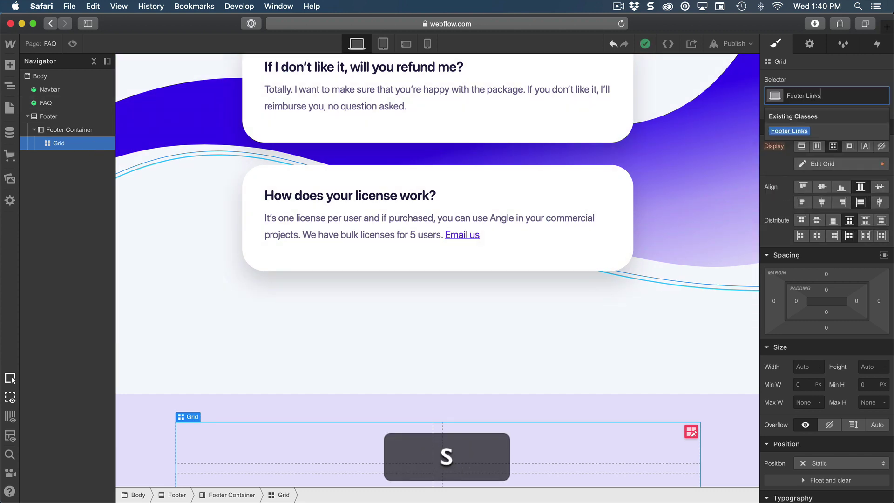
key("Return")
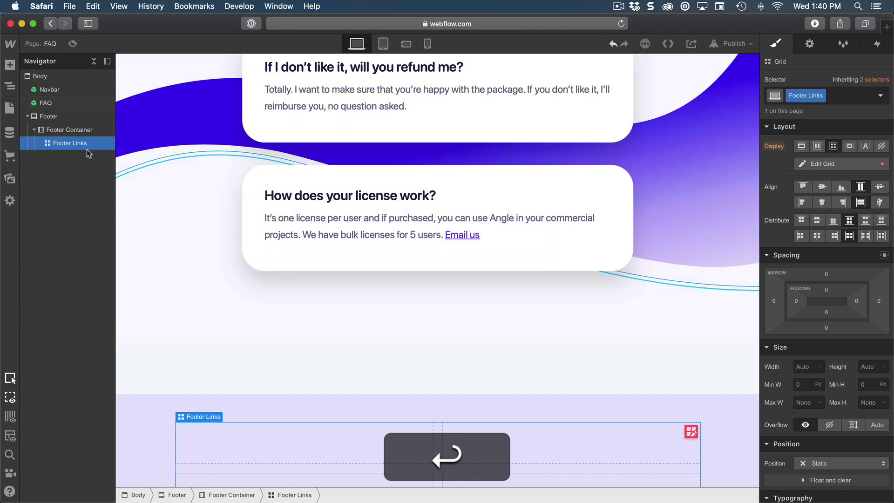
Add a text link to the Footer Links grid and style it with a 16 px font size and no text decoration.
key("a")
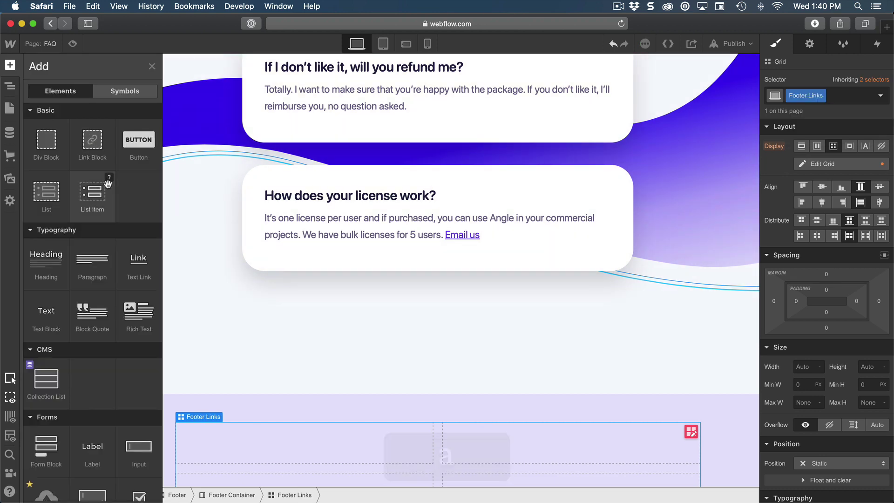
left_click(138, 267)
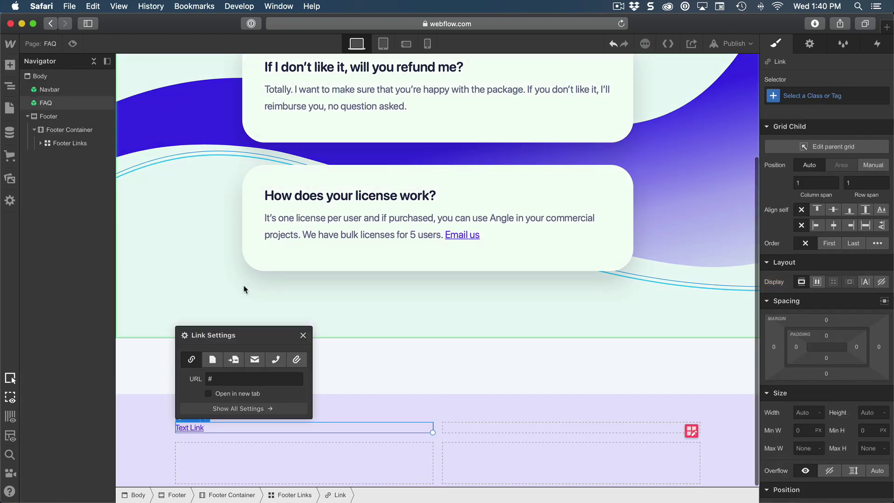
scroll(836, 366, "down", 10)
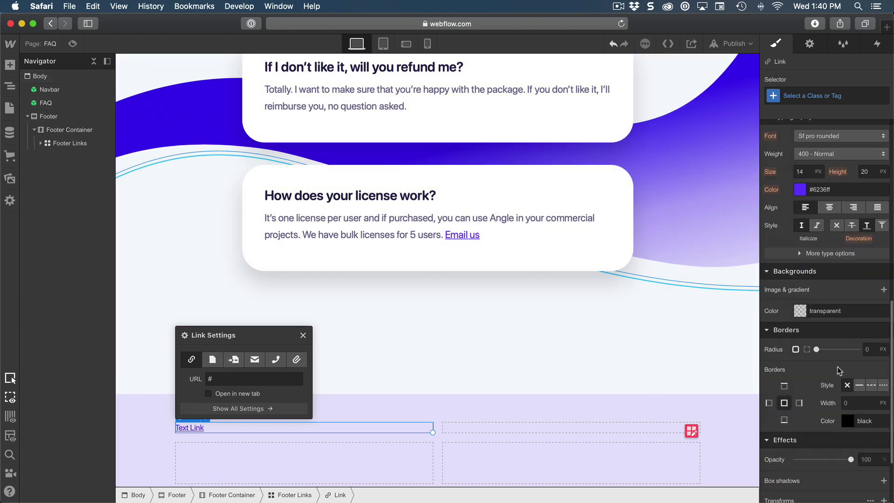
left_click(805, 172)
type("16")
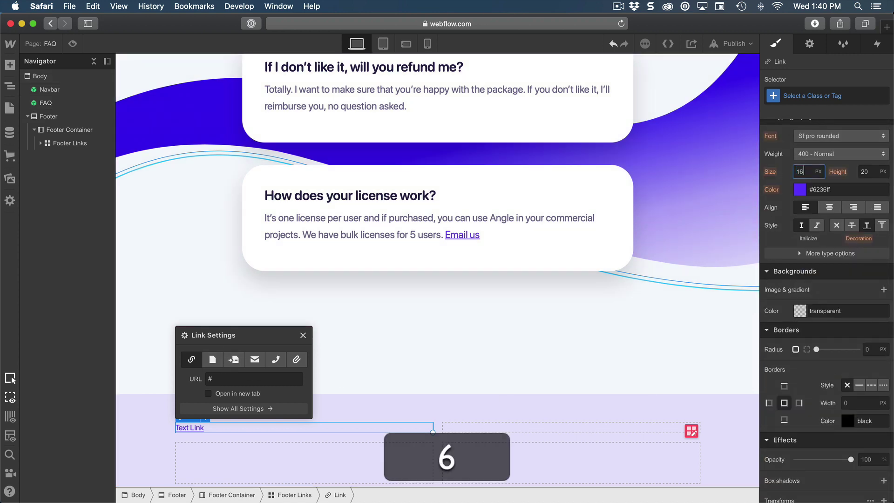
key("Return")
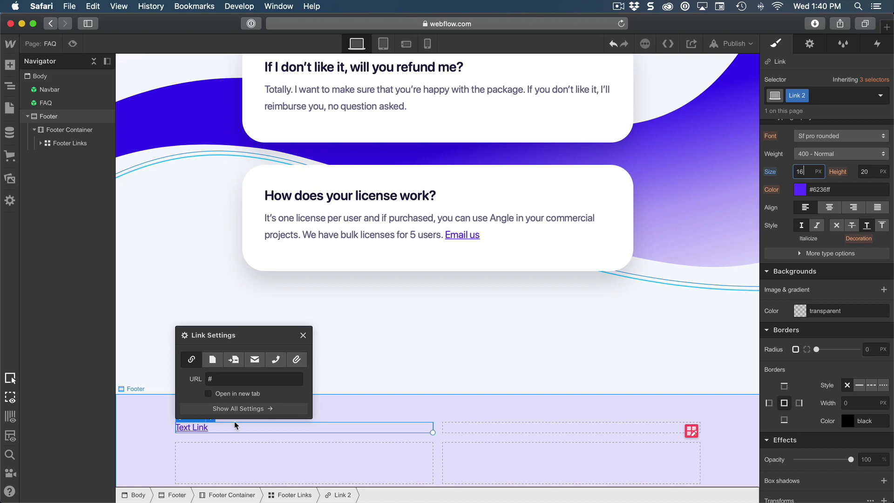
left_click(837, 225)
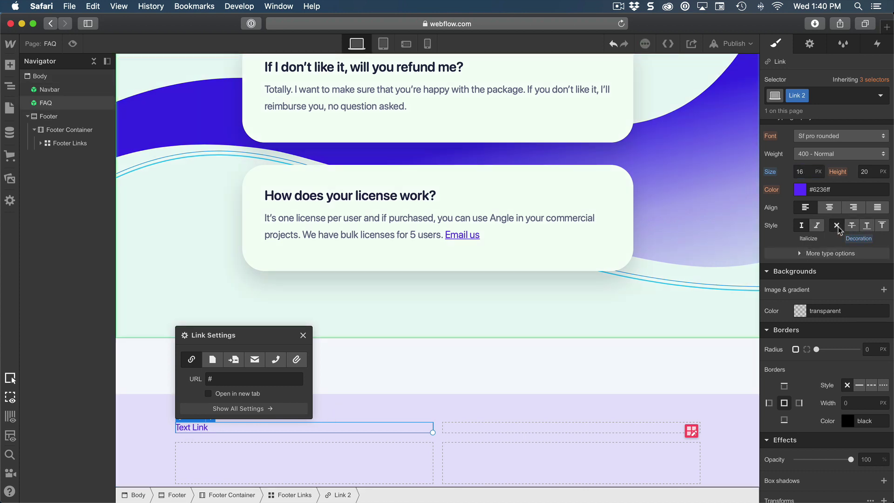
left_click(40, 143)
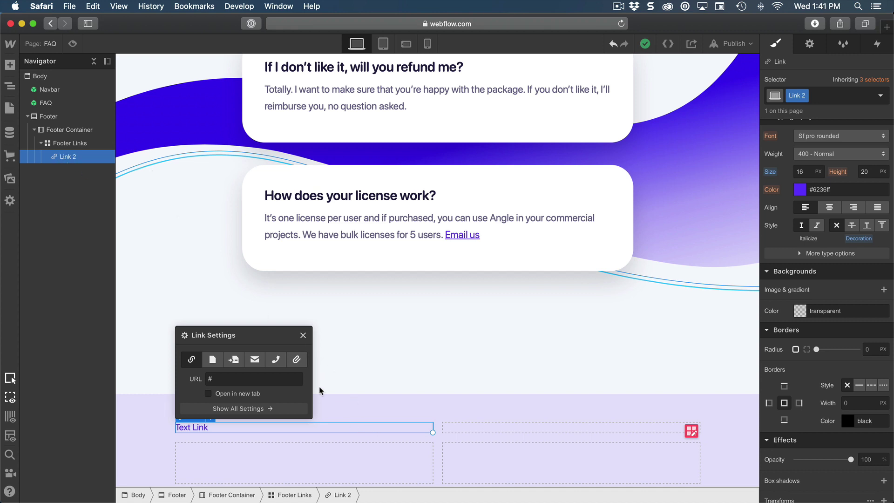
left_click(303, 335)
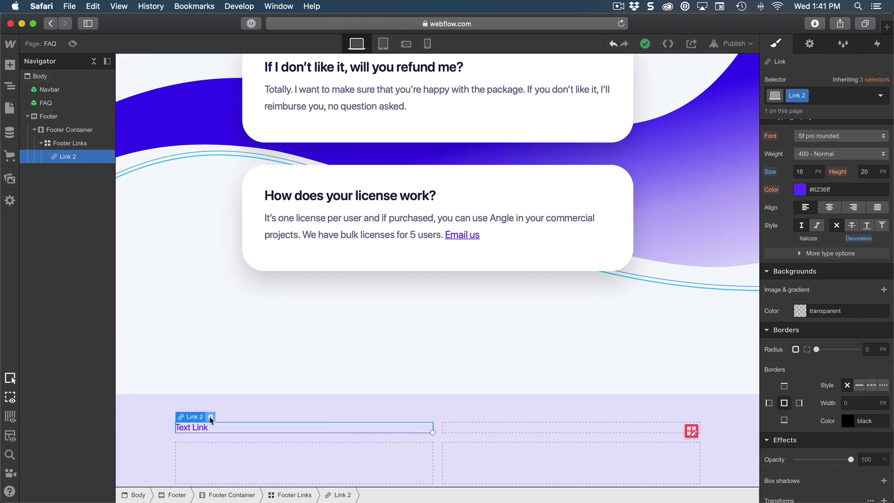
Duplicate the text link three times to fill the four cells of the Footer Links grid.
scroll(279, 423, "up", 2)
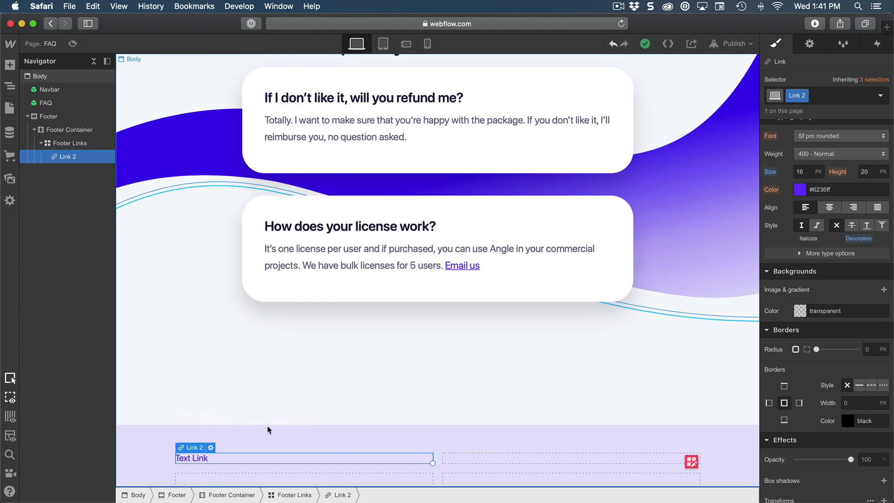
right_click(194, 451)
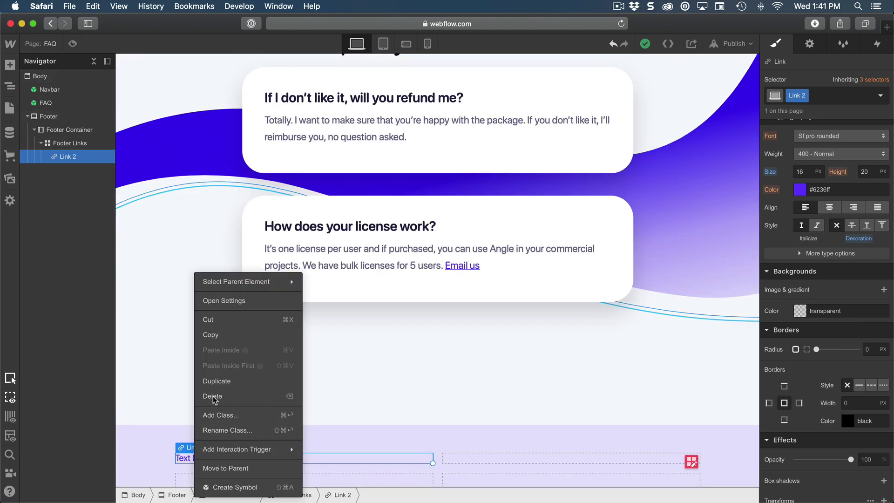
left_click(234, 390)
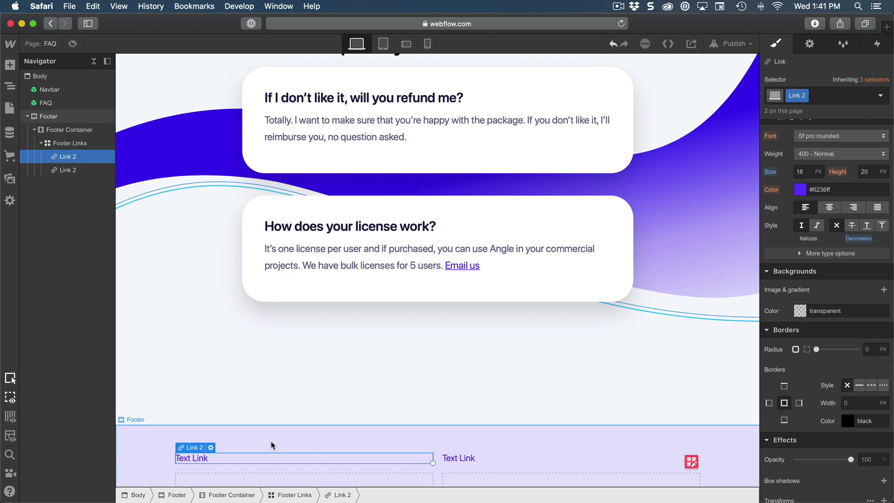
right_click(202, 454)
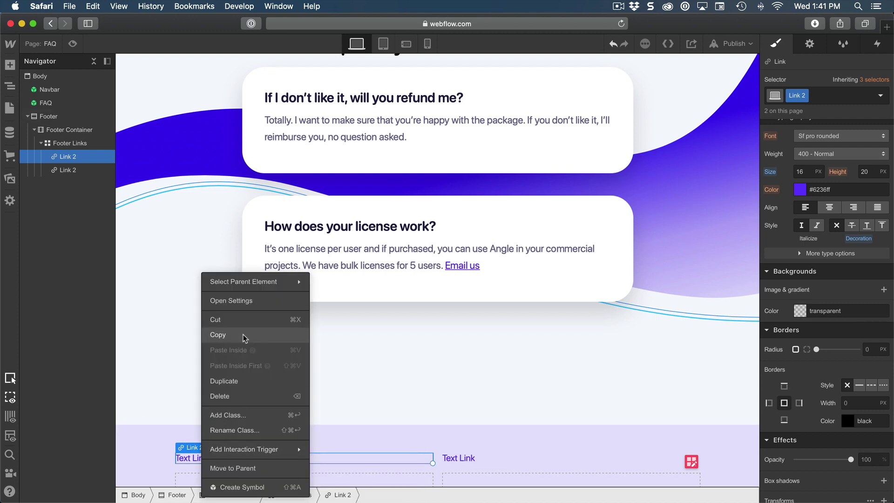
left_click(234, 380)
right_click(200, 458)
left_click(242, 383)
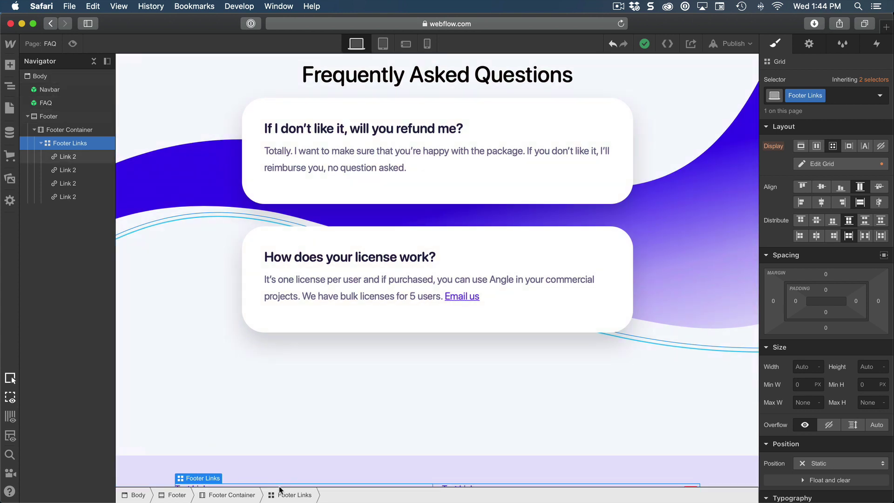
Set the Footer section's height to 500 px.
left_click(42, 115)
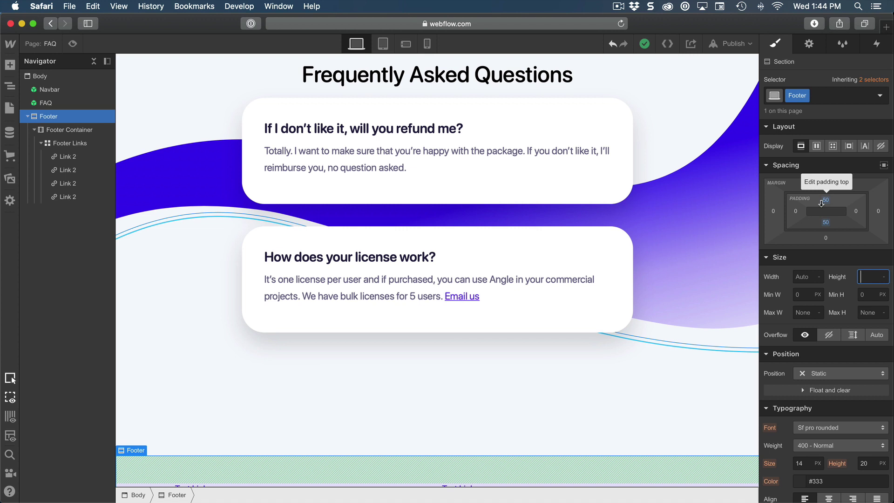
type("500")
key("Return")
scroll(594, 252, "down", 5)
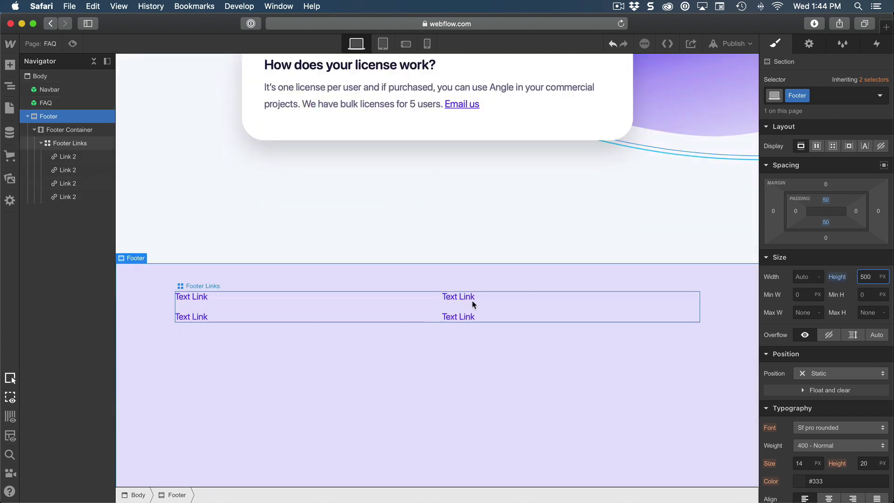
Change the text of the two links in the grid's first row to Home and Mockups.
double_click(197, 296)
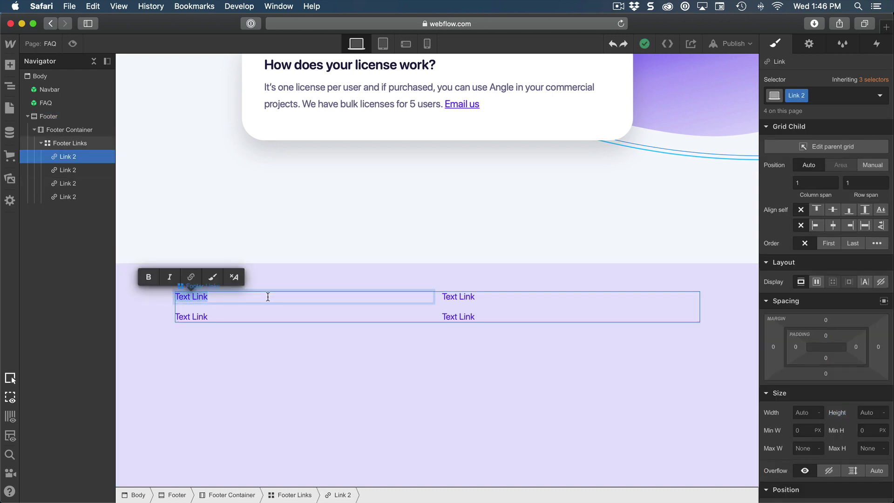
type("Hom")
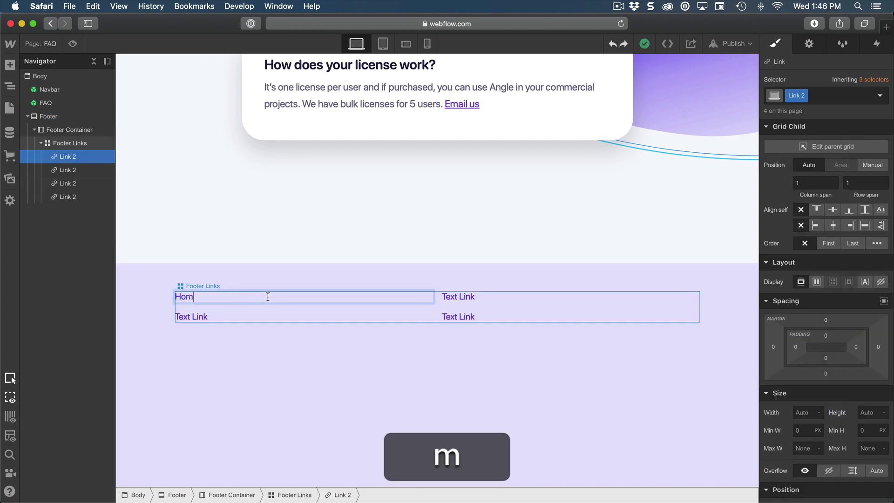
type("e")
double_click(465, 295)
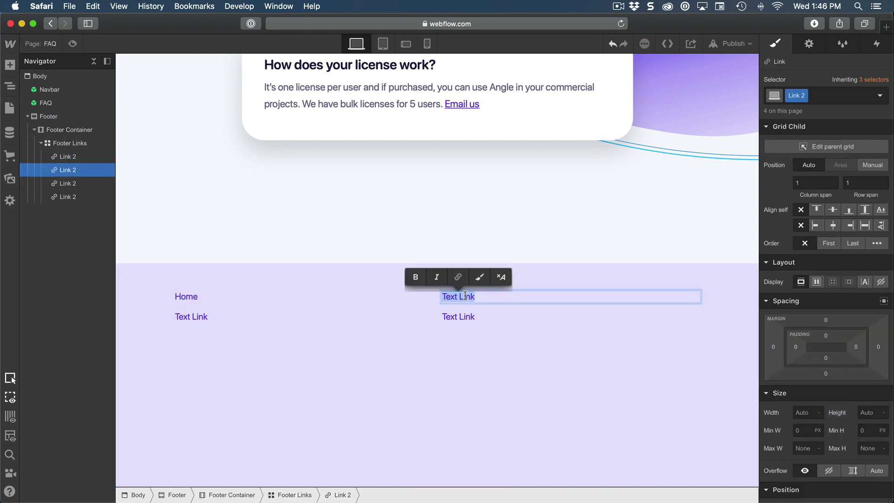
type("Mockups")
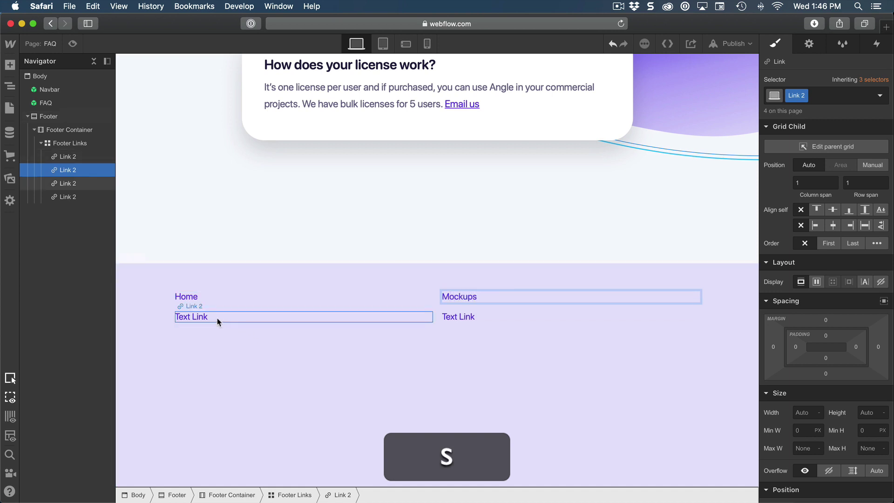
Change the text of the two links in the grid's second row to FAQ and Sign in.
left_click(195, 317)
double_click(196, 317)
type("FAQ")
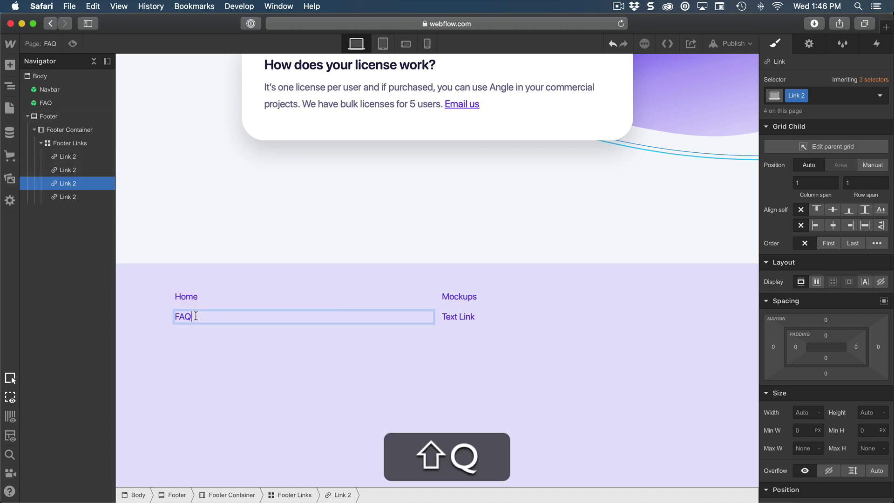
left_click(459, 316)
double_click(458, 317)
type("S")
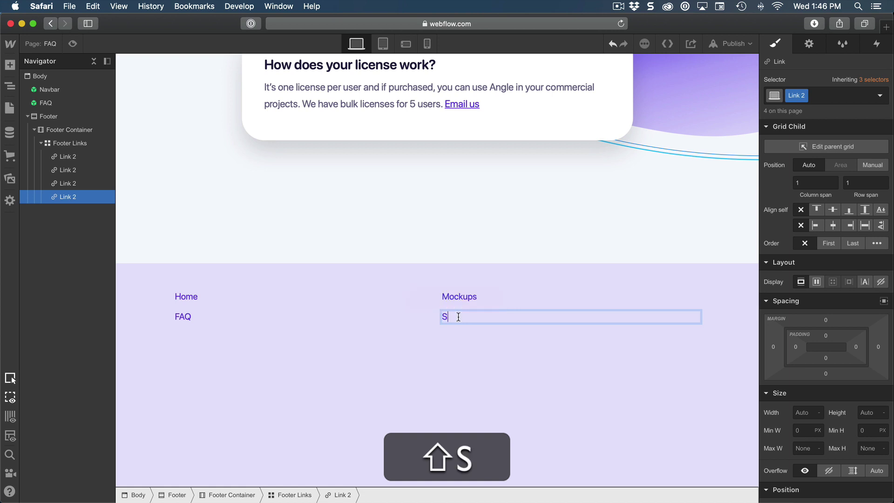
type("ign in")
left_click(486, 314)
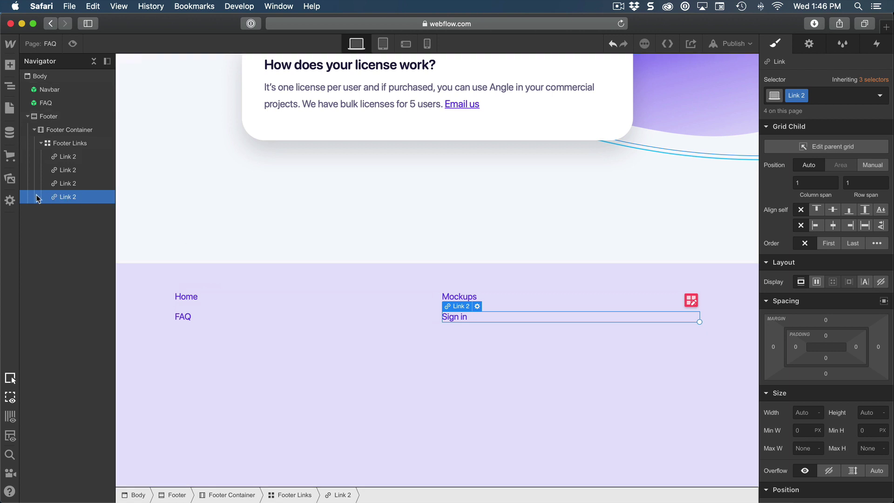
Reorder the links in the Footer Links grid to Home, FAQ, Mockups, Sign in.
left_click_drag(57, 198, 72, 171)
left_click(64, 198)
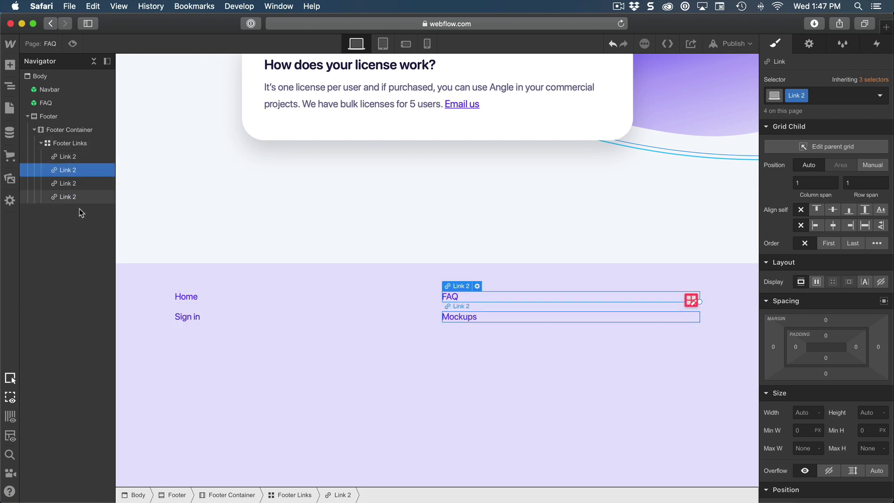
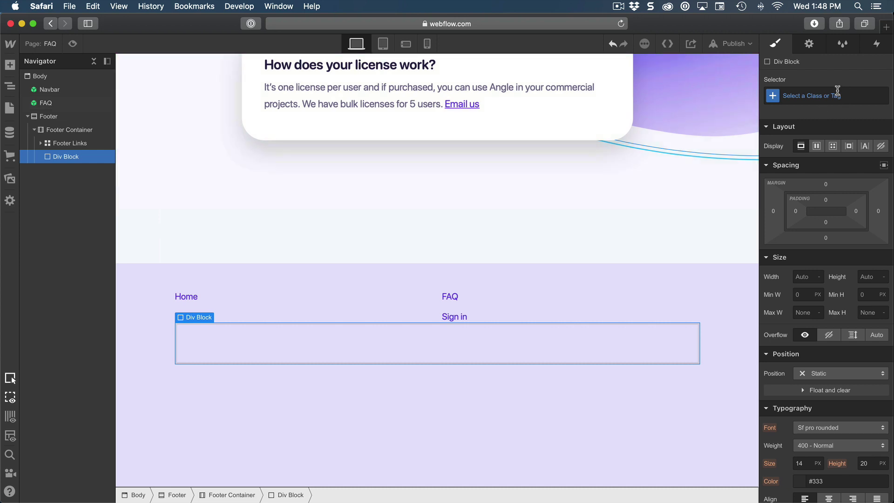
Give the div block below the Footer Links grid the new class Footer Copyright.
left_click(825, 95)
type("Fo")
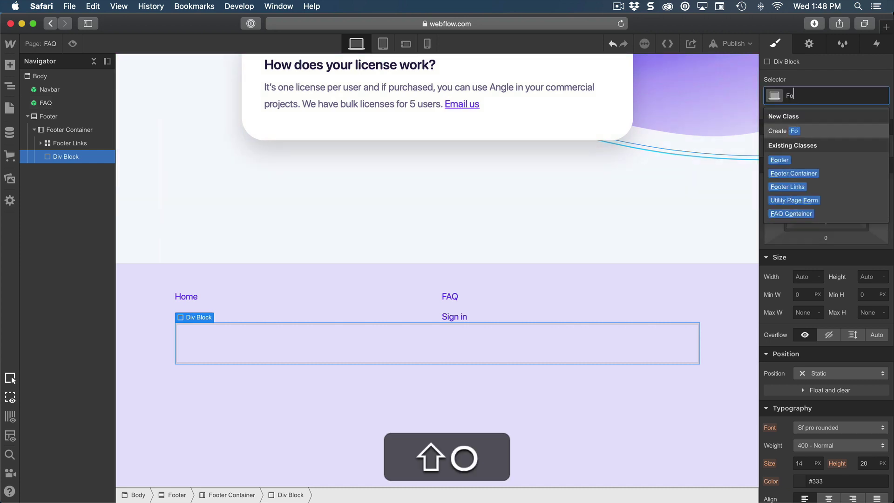
type("oter Copyright")
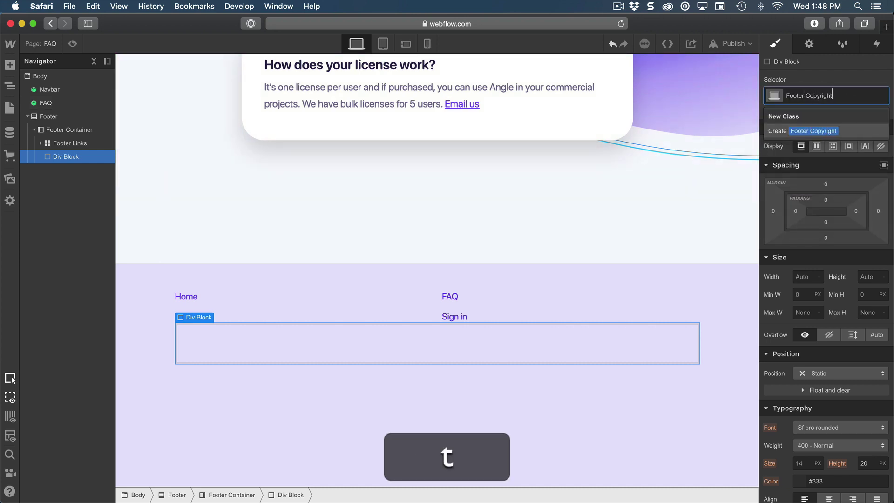
key("Return")
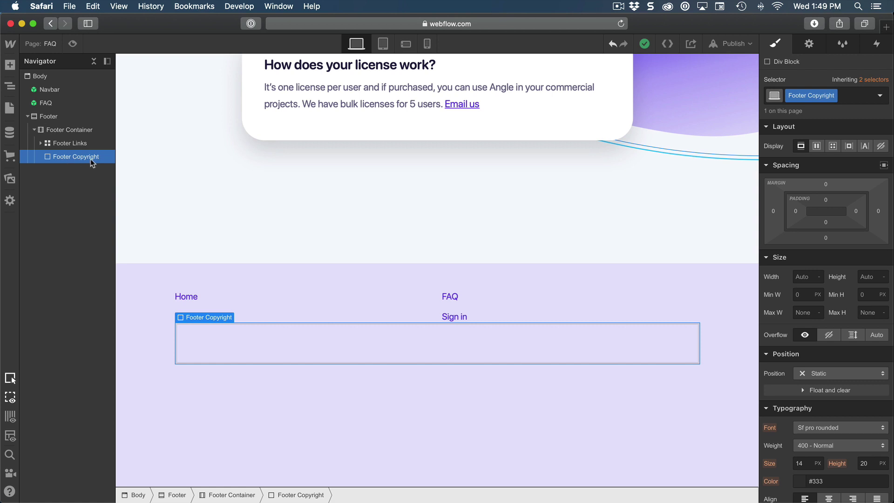
Add a text block inside Footer Copyright reading "Made with love by the team behind Design+Code".
key("a")
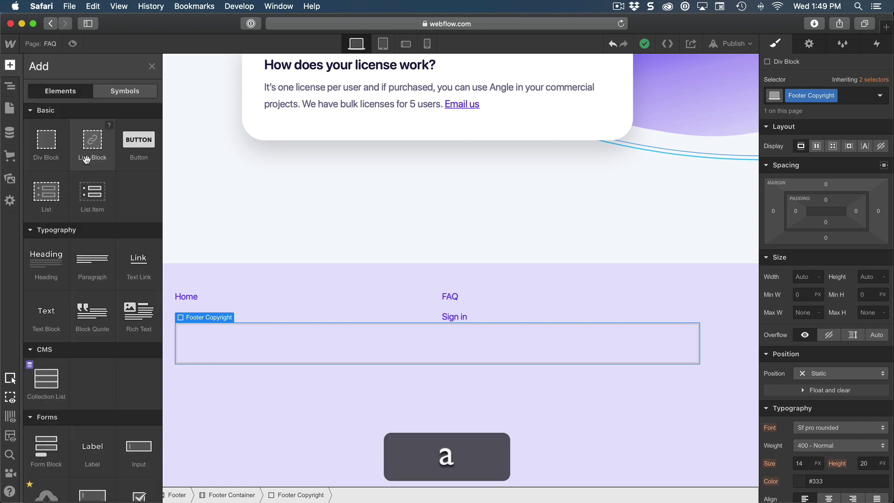
left_click(40, 316)
double_click(291, 328)
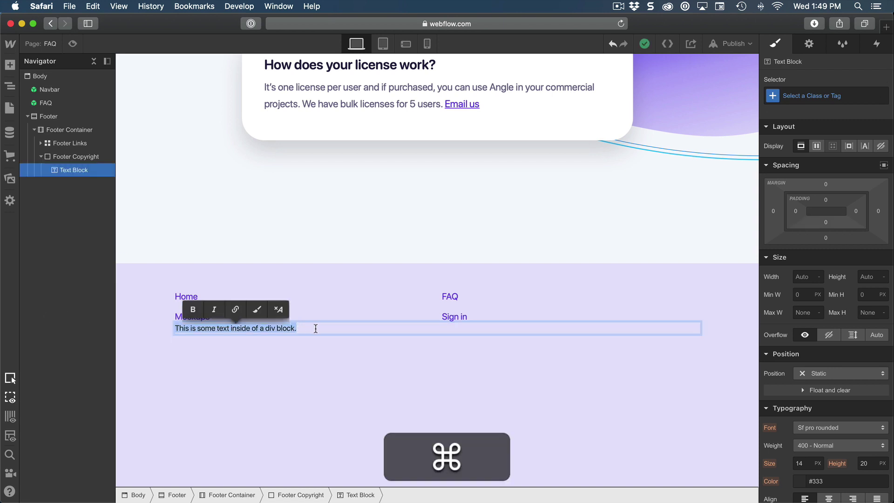
type("Made with love by the team behind Design+Code")
key("Escape")
left_click(348, 338)
left_click(417, 322)
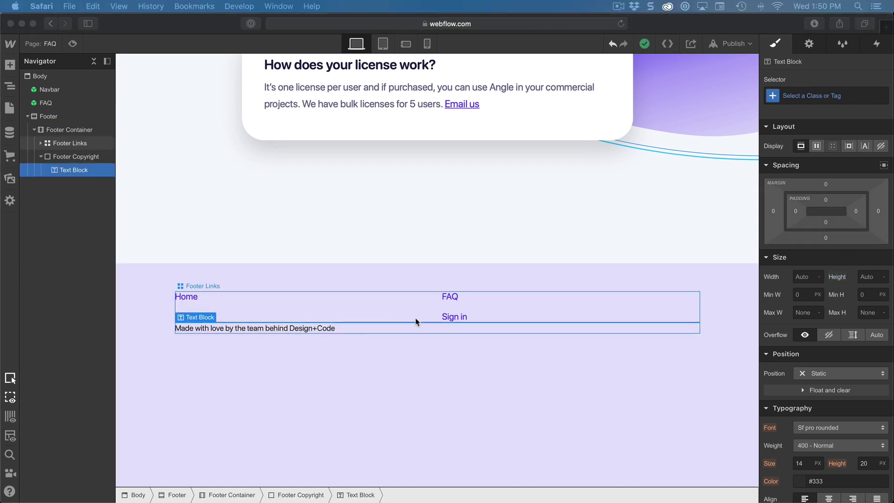
Style the "Made with love" text block with a 16 px font size, black color and 500 - Medium weight.
scroll(810, 435, "down", 5)
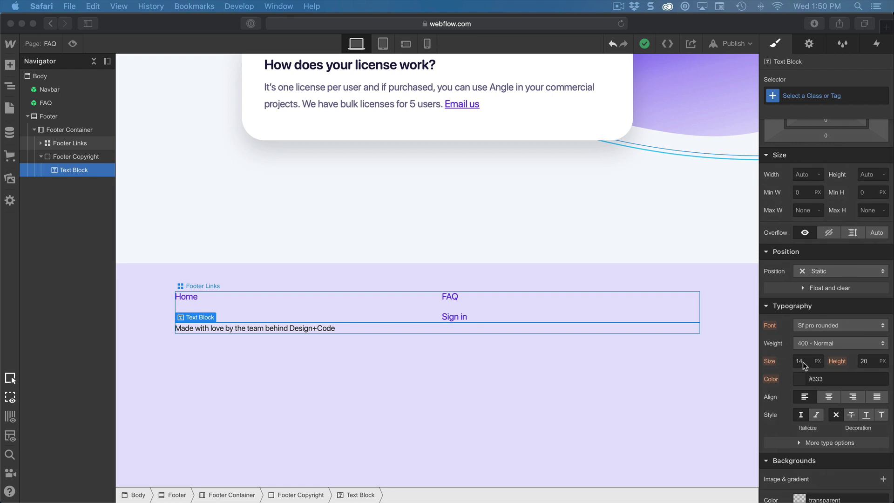
left_click(802, 362)
type("16")
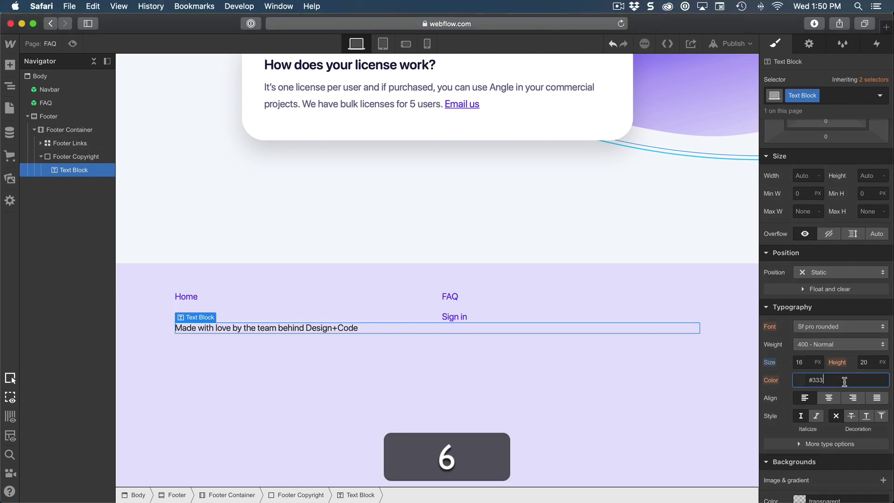
left_click(846, 382)
type("black")
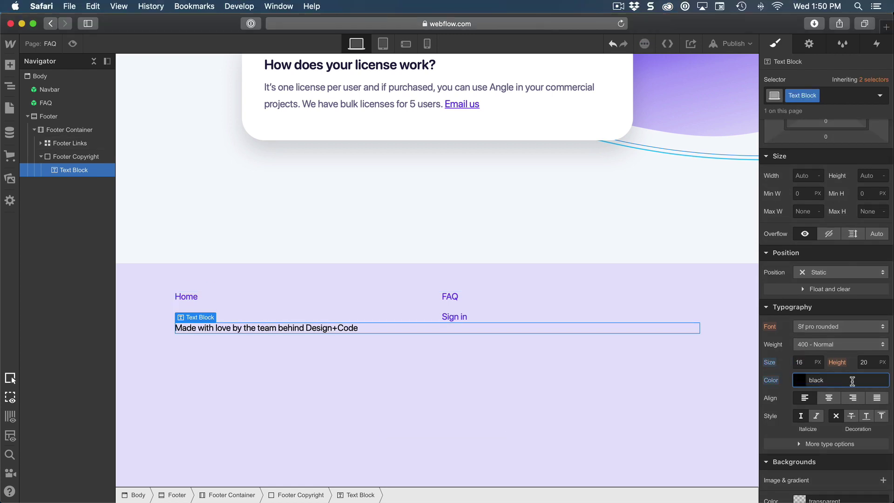
left_click(831, 345)
left_click(827, 357)
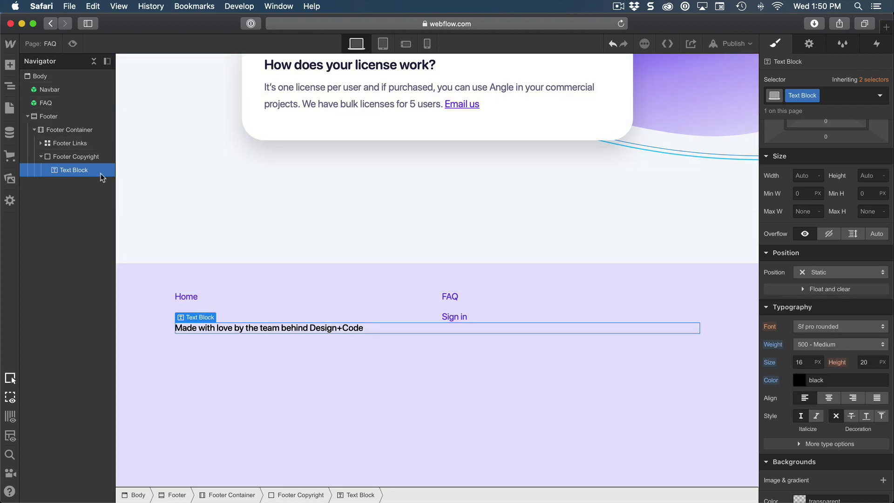
Add a Rich Text element below the text block inside Footer Copyright.
key("a")
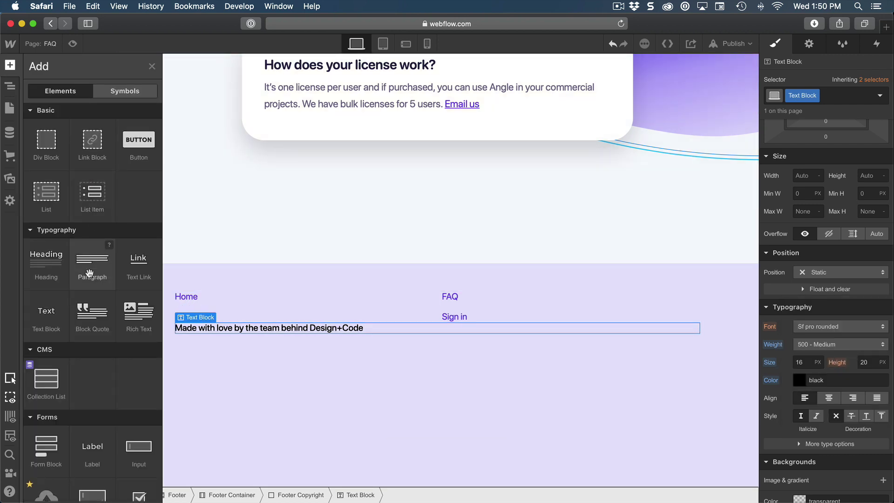
scroll(91, 277, "down", 5)
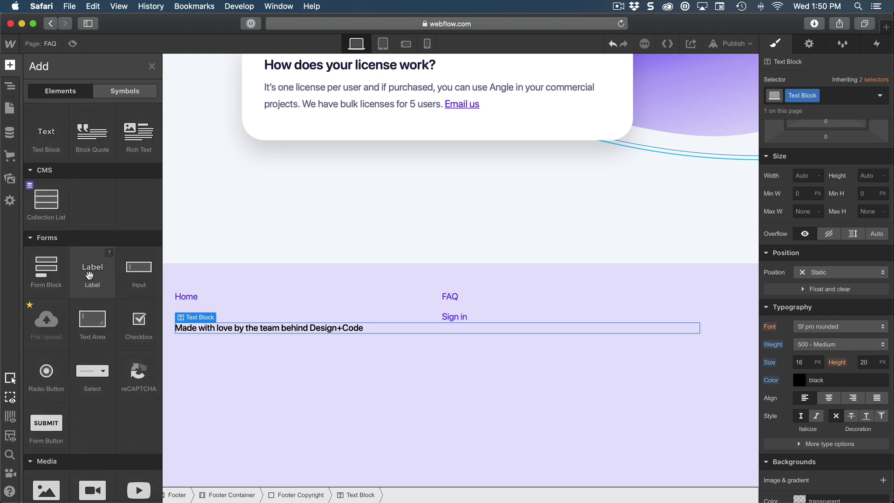
scroll(130, 171, "up", 1)
left_click(131, 171)
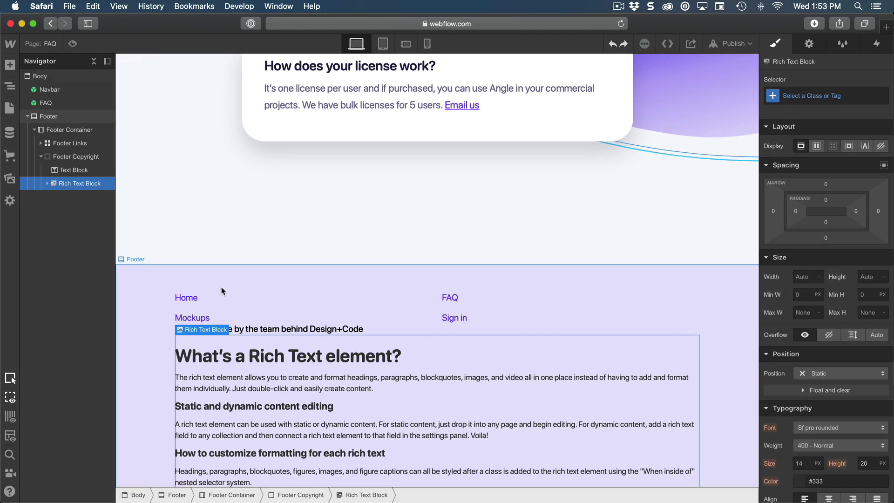
Replace all placeholder content in the Rich Text block with "2019 © Terms of Service - Privacy Policy".
double_click(328, 358)
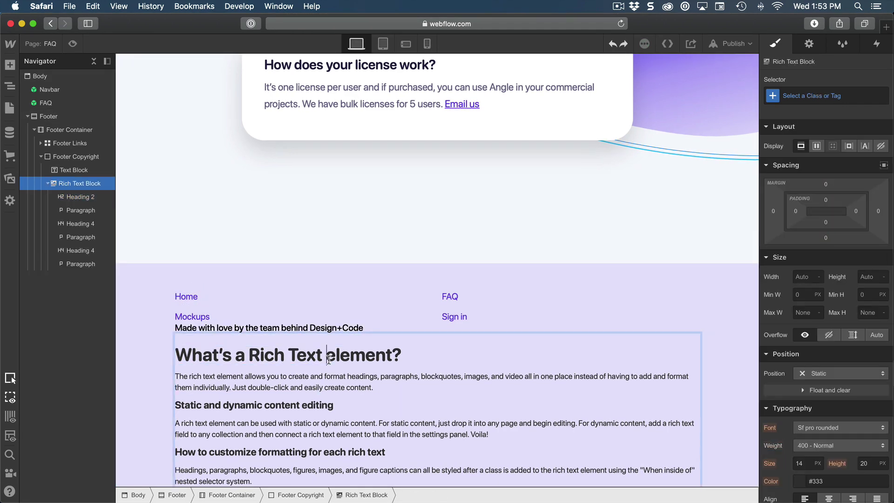
triple_click(354, 357)
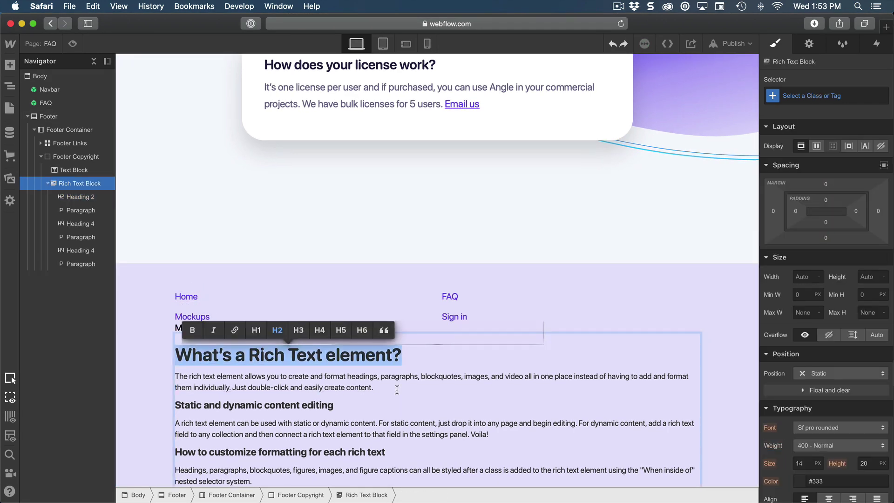
left_click(350, 383)
key("super+a")
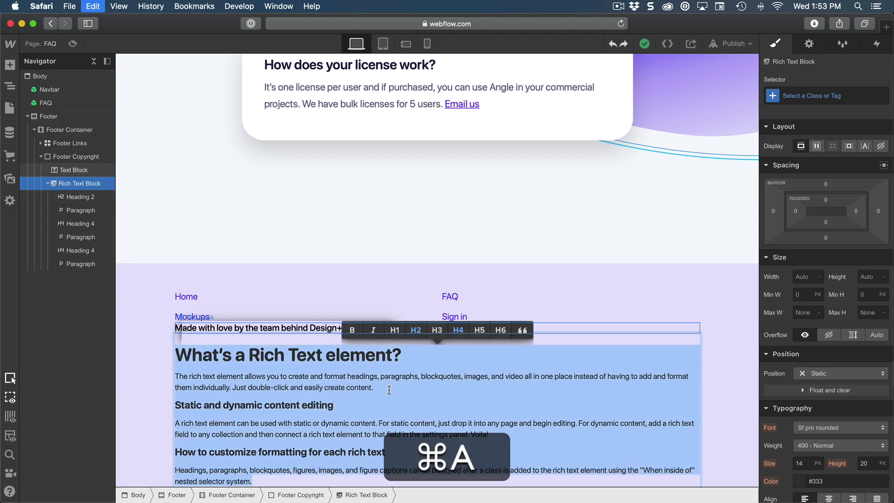
key("super+BackSpace")
key("BackSpace")
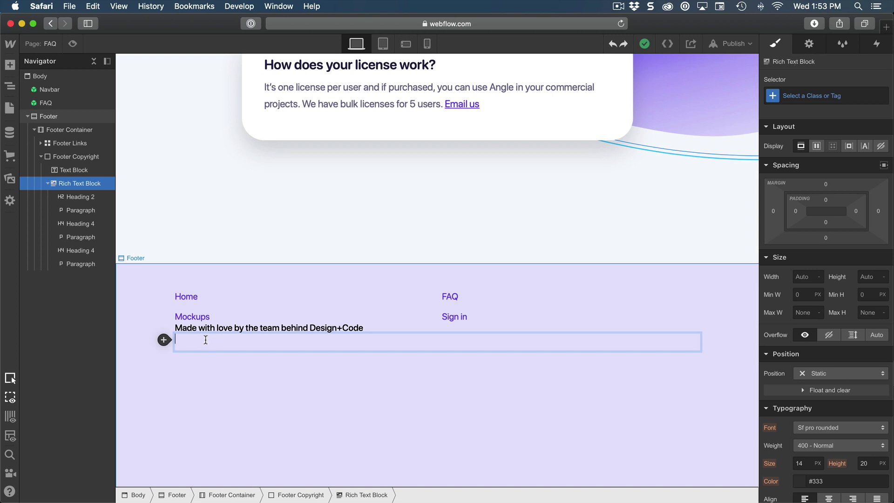
type("2019 © Terms of Service - Privacy Policy")
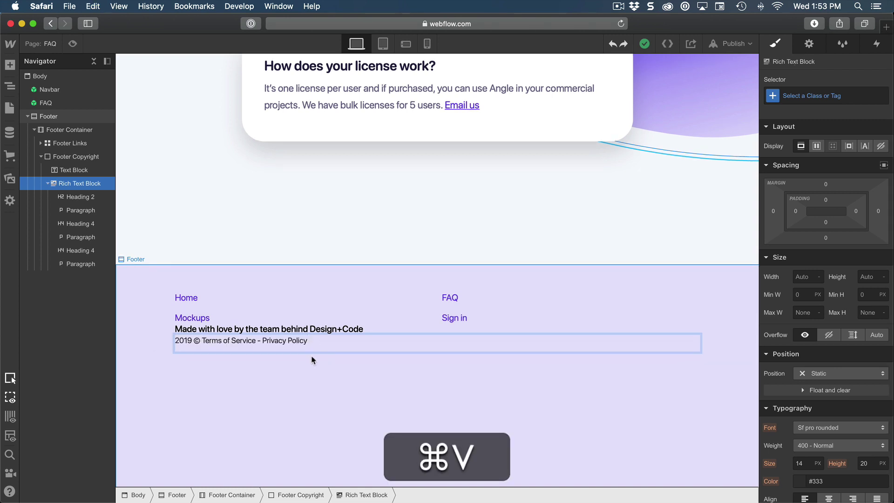
Link the "Terms of Service" text in the footer's Rich Text block to /terms.
left_click(256, 342, "shift")
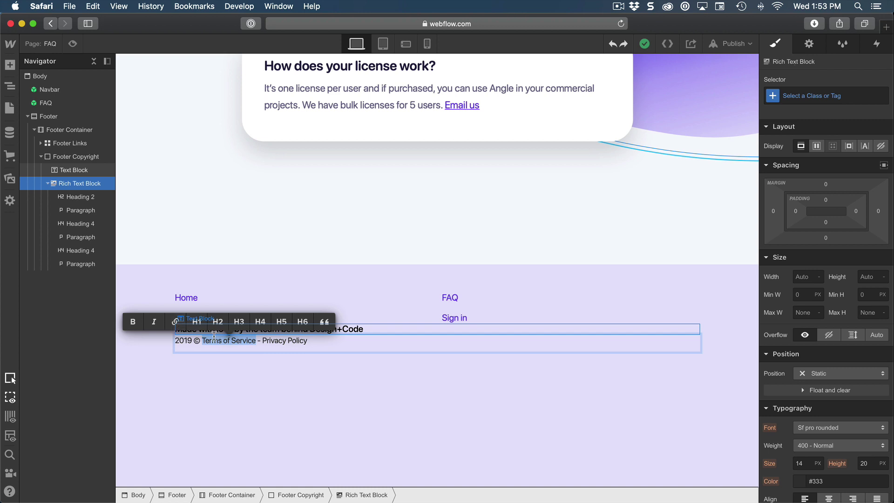
left_click(172, 320)
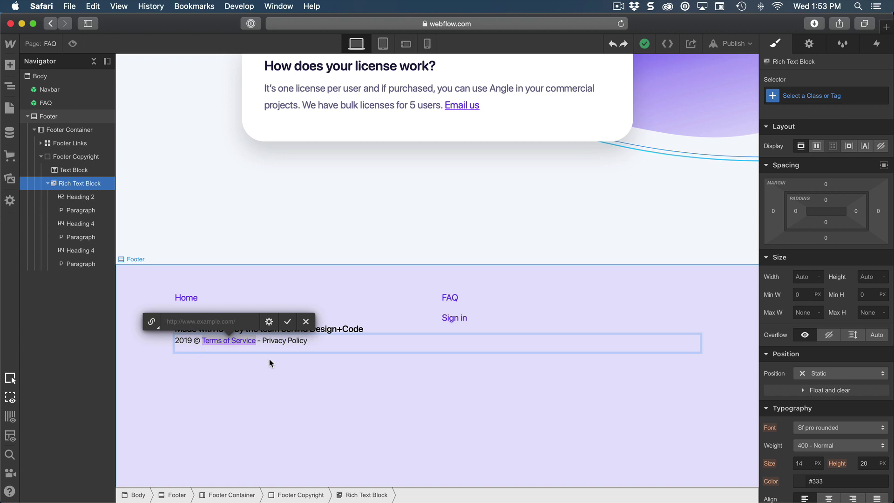
type("/terms")
key("Return")
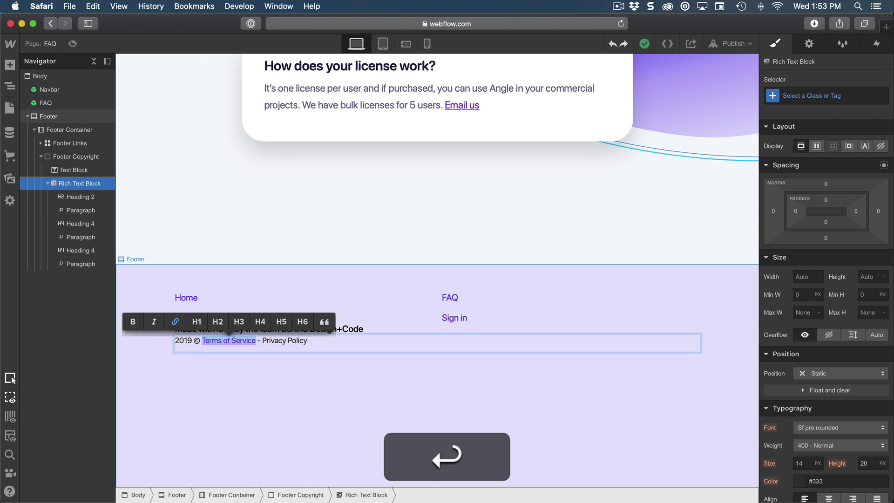
Link the "Privacy Policy" text in the same Rich Text block to /privacy.
left_click(312, 340)
left_click(262, 340, "shift")
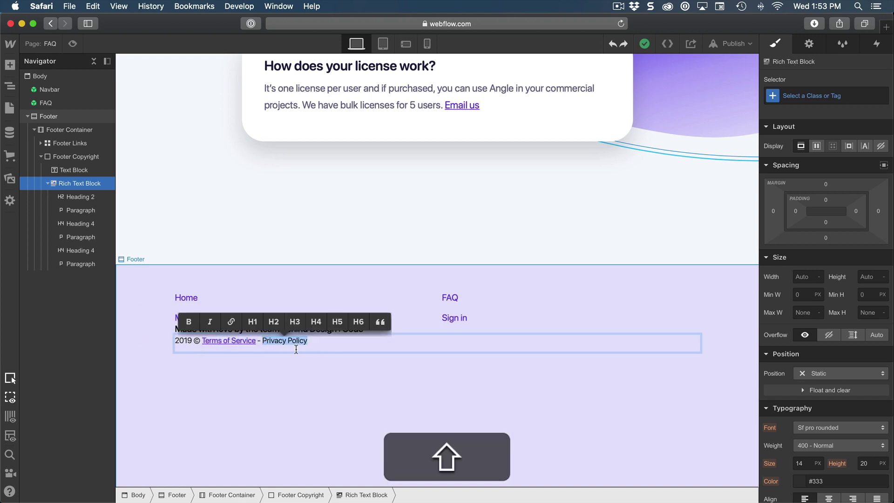
left_click(231, 321)
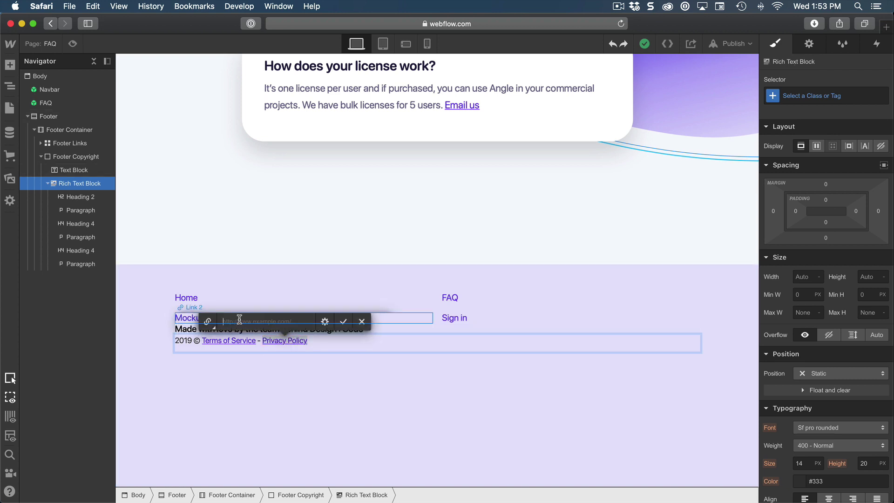
type("/privacy")
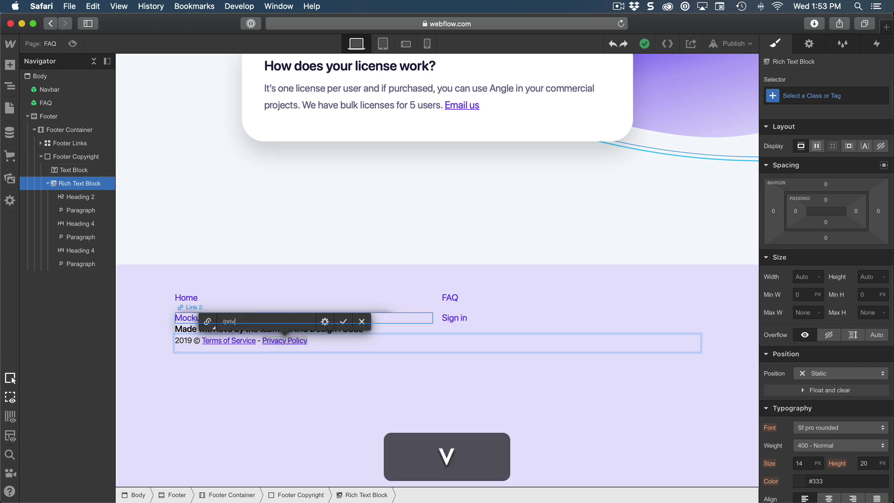
left_click(343, 322)
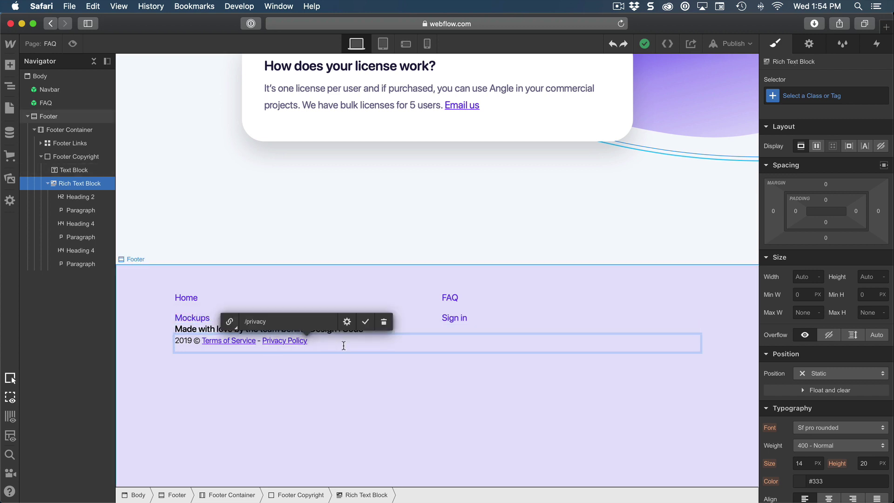
Give the Footer Copyright block a top margin of 20 px.
left_click(48, 183)
left_click(46, 156)
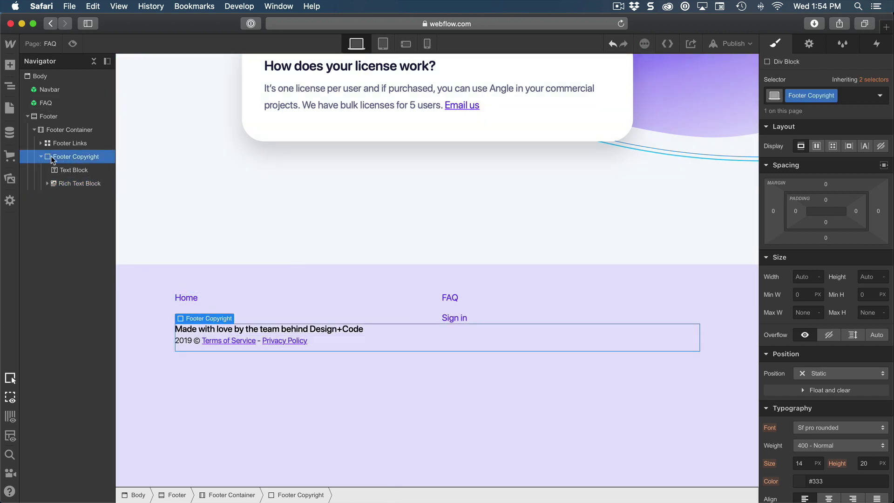
left_click(41, 156)
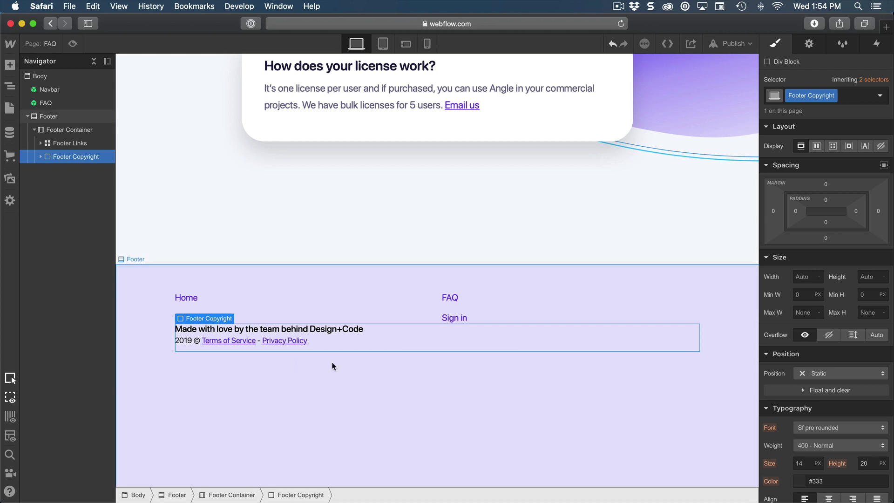
left_click(65, 143)
left_click(66, 157)
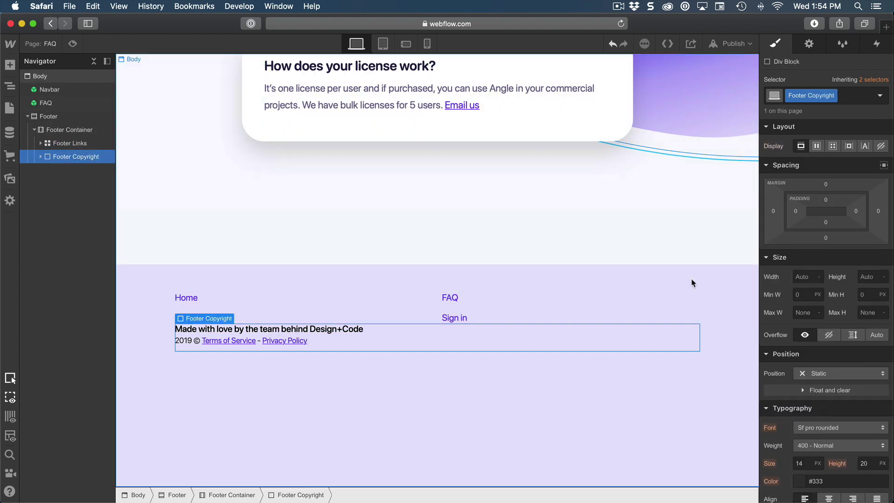
left_click(825, 184)
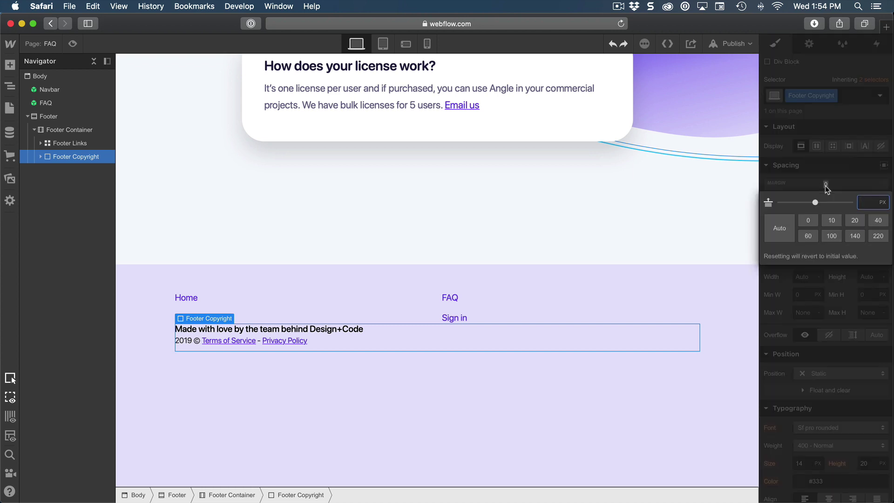
type("20")
key("Return")
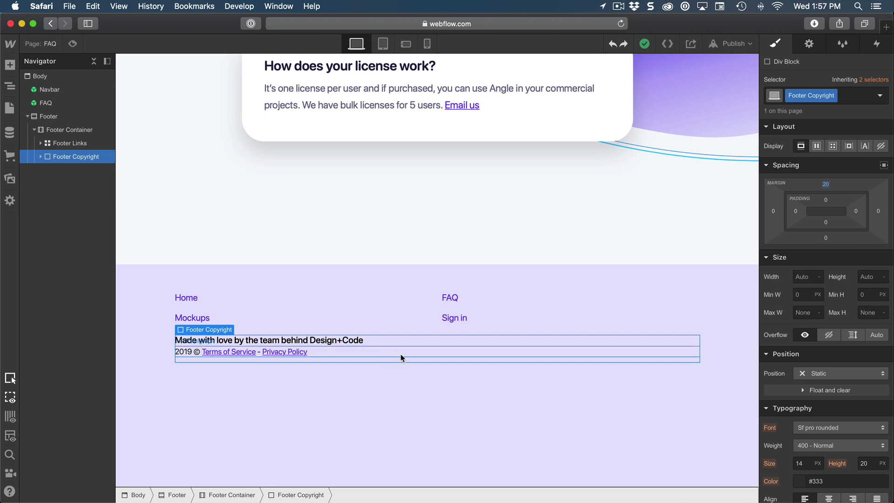
Set the Footer Copyright block to grid display with one column and two rows.
left_click(831, 146)
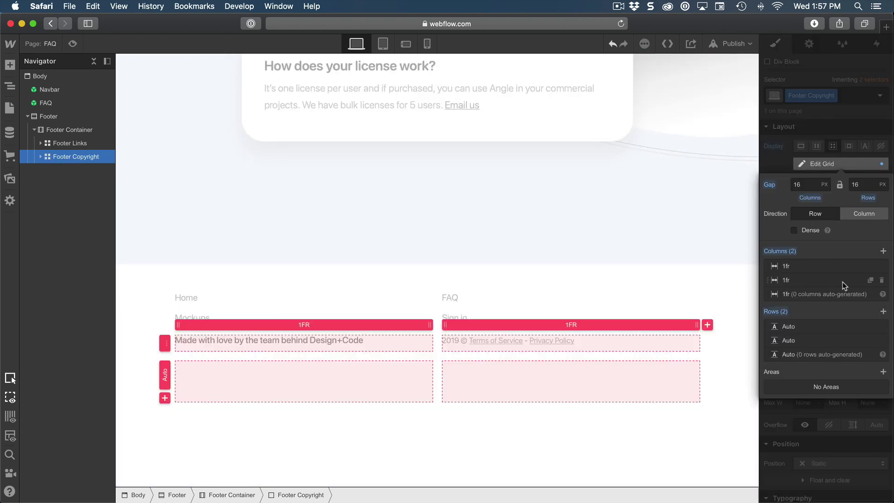
left_click(881, 281)
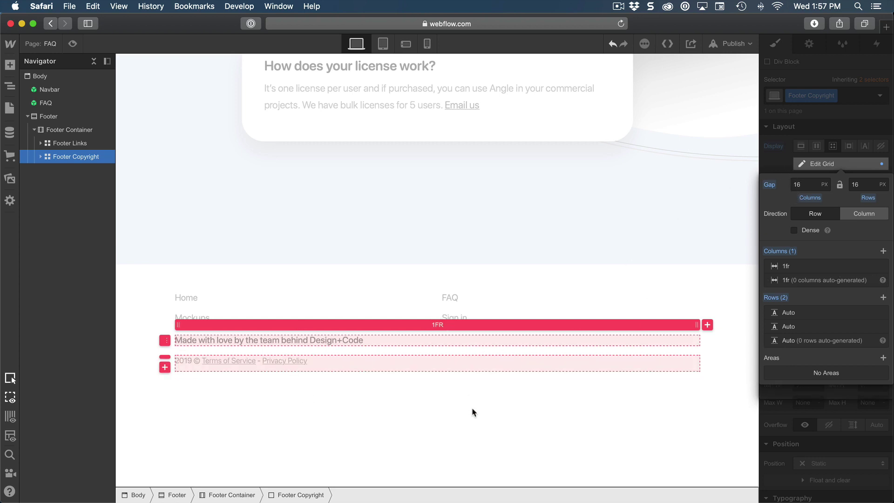
left_click(781, 168)
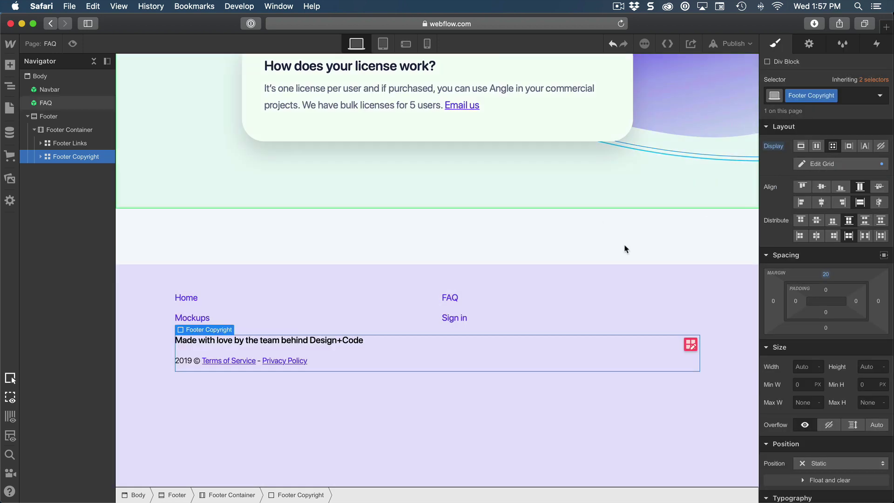
Target the All Links tag from the "Terms of Service" link and remove its underline decoration.
left_click(371, 361)
left_click(365, 362)
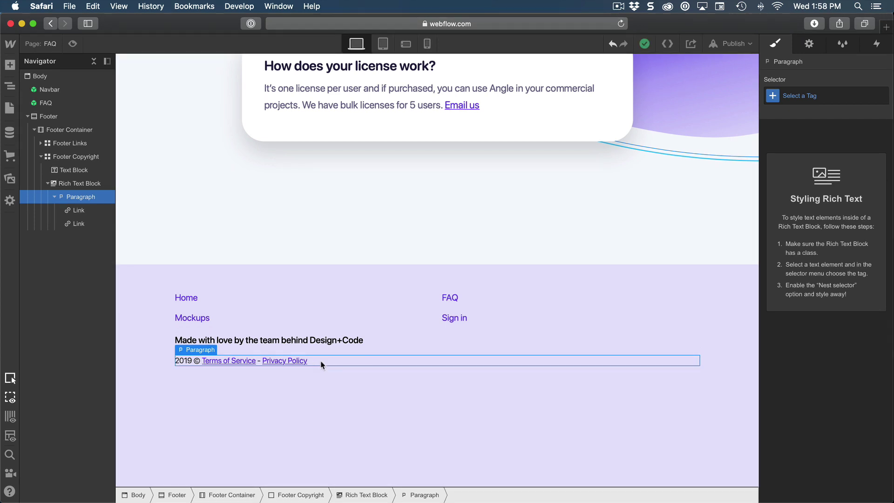
left_click(95, 212)
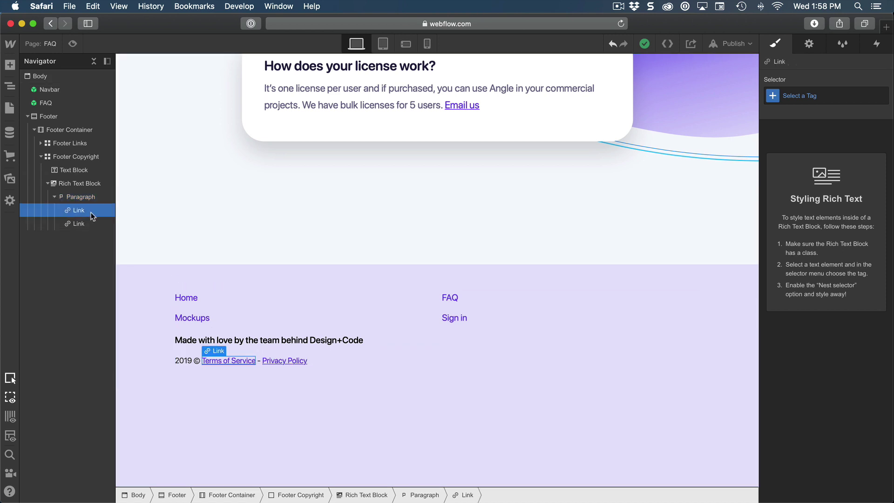
scroll(298, 230, "up", 3)
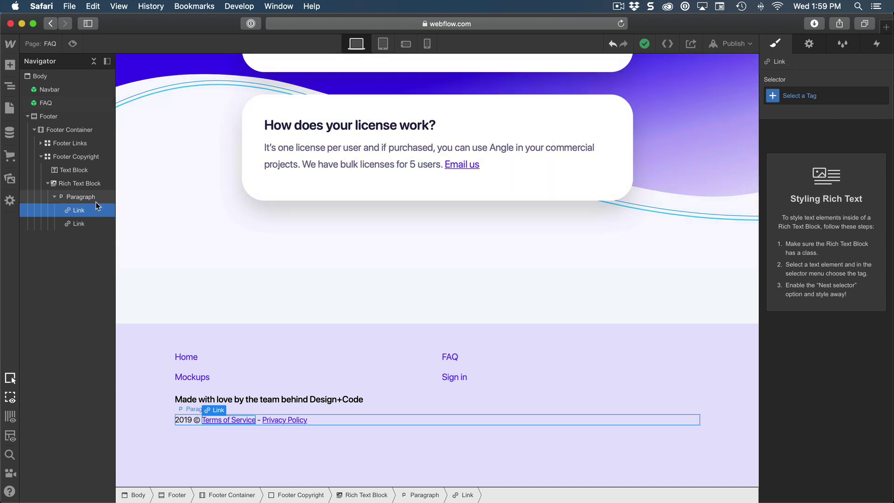
left_click(798, 94)
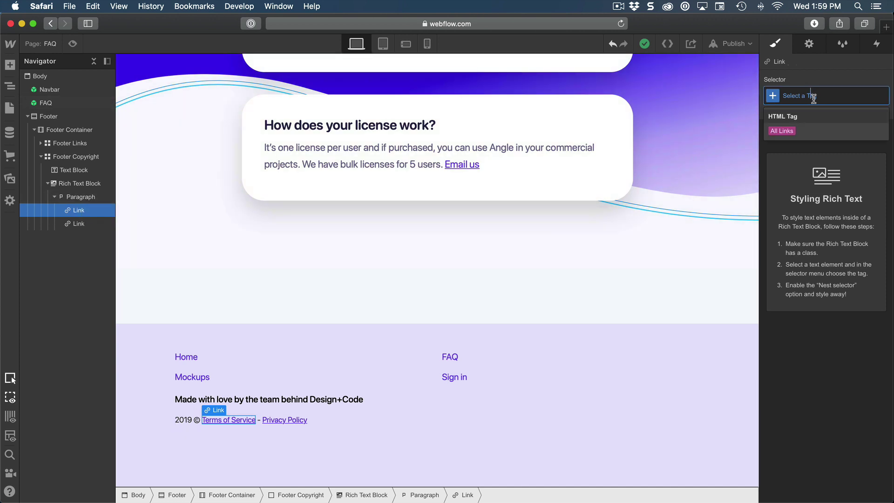
left_click(810, 133)
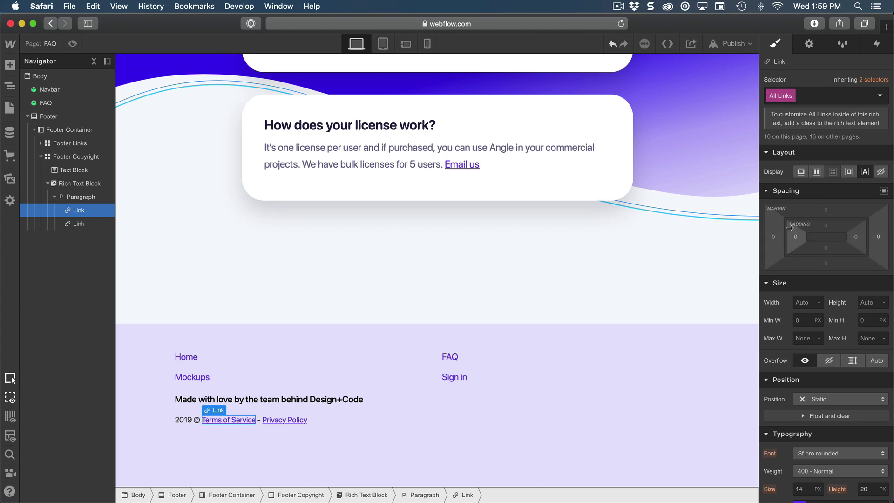
scroll(788, 227, "down", 8)
scroll(788, 227, "up", 2)
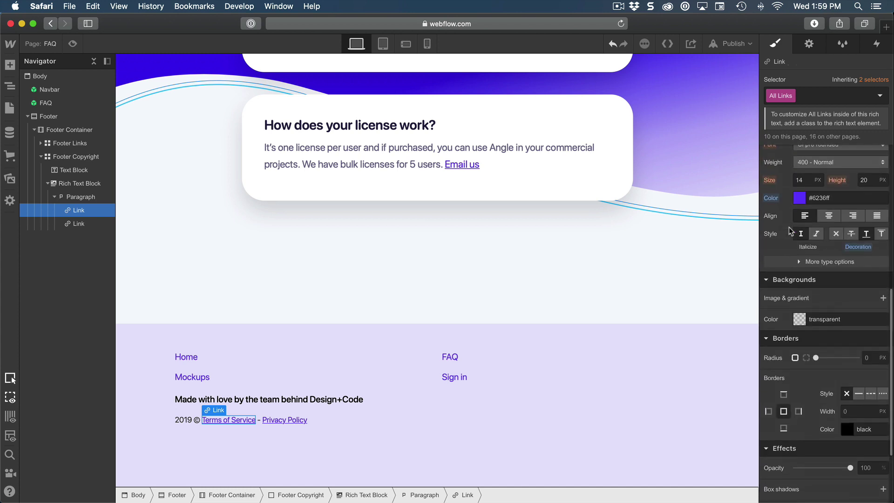
left_click(837, 234)
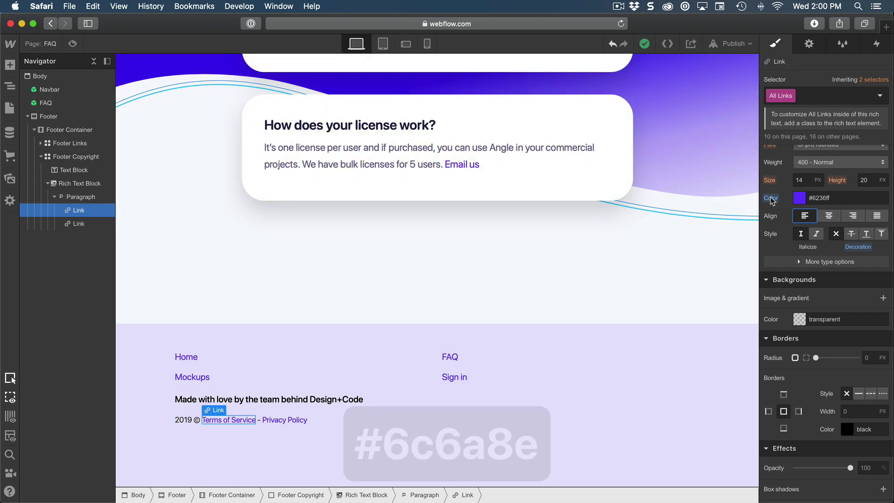
Set the All Links color to #6c6a8e and restore the underline decoration.
left_click(844, 196)
type("#6c6a8e")
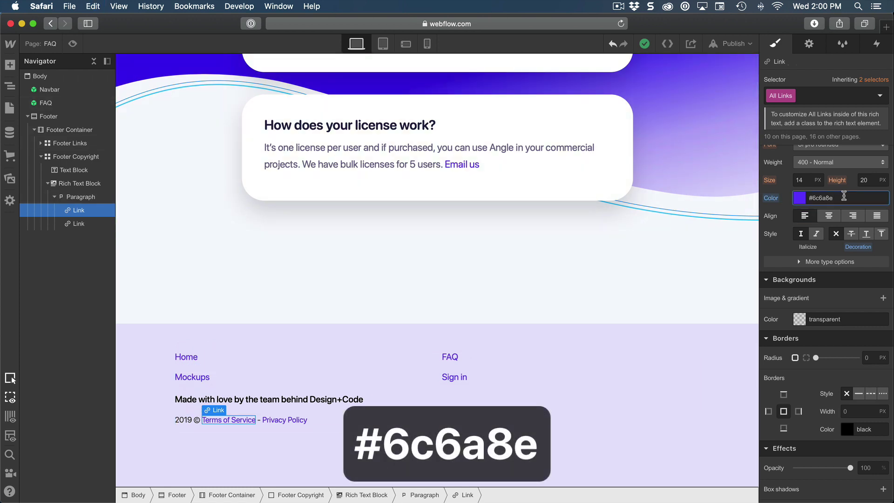
key("Return")
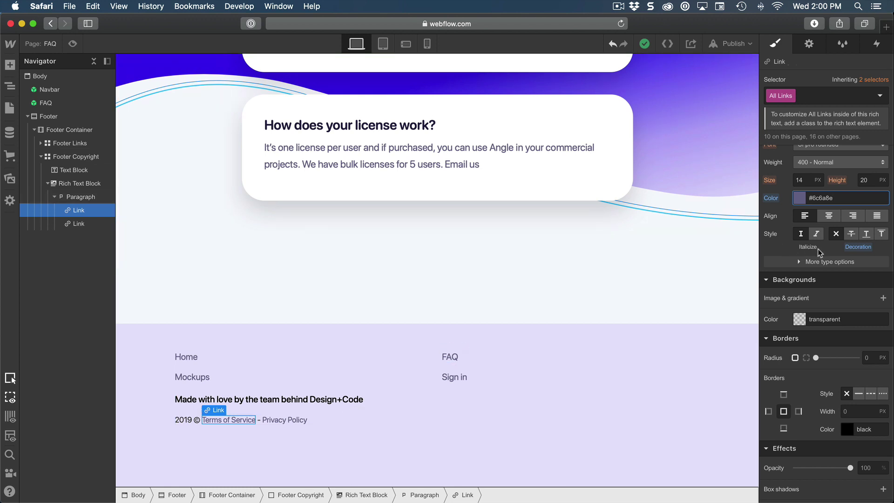
left_click(864, 234)
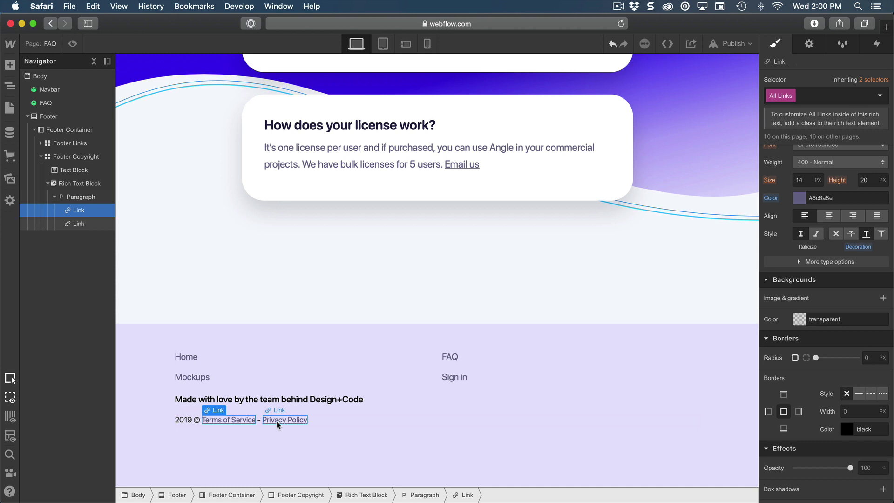
Set the text color of the Rich Text block inside Footer Copyright to #6c6a8e.
left_click(179, 418)
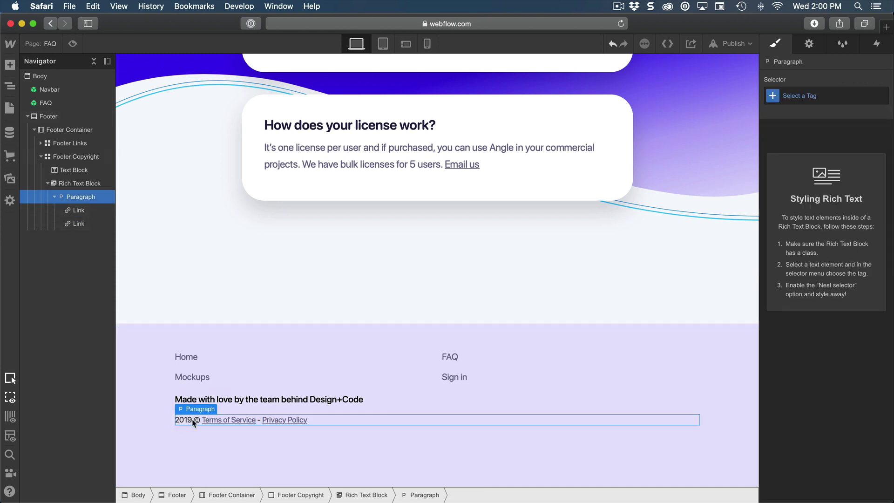
left_click(48, 184)
left_click(78, 184)
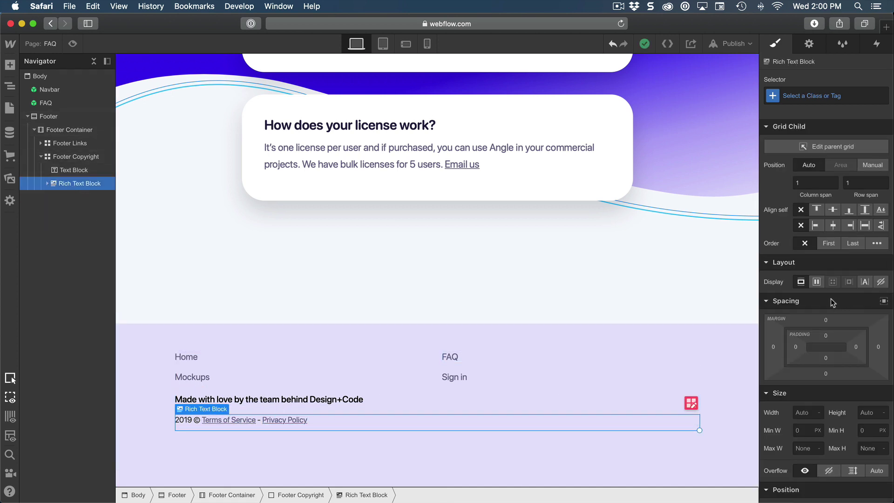
scroll(830, 298, "down", 10)
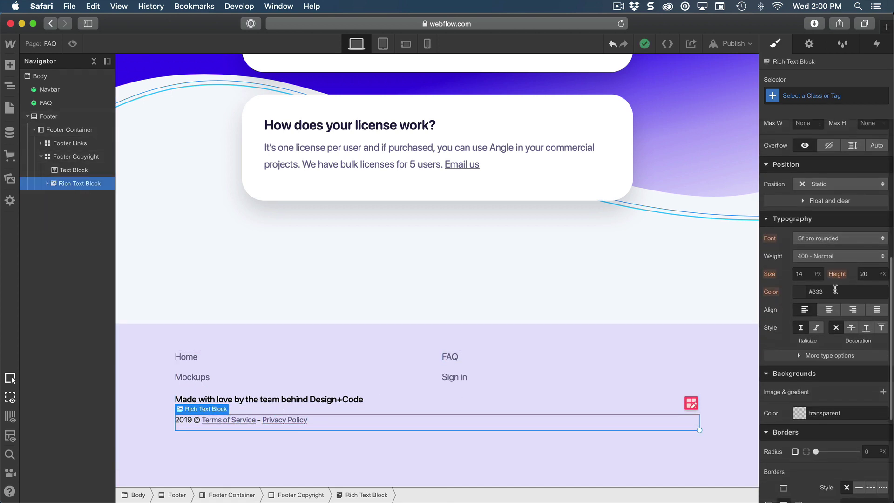
left_click(835, 289)
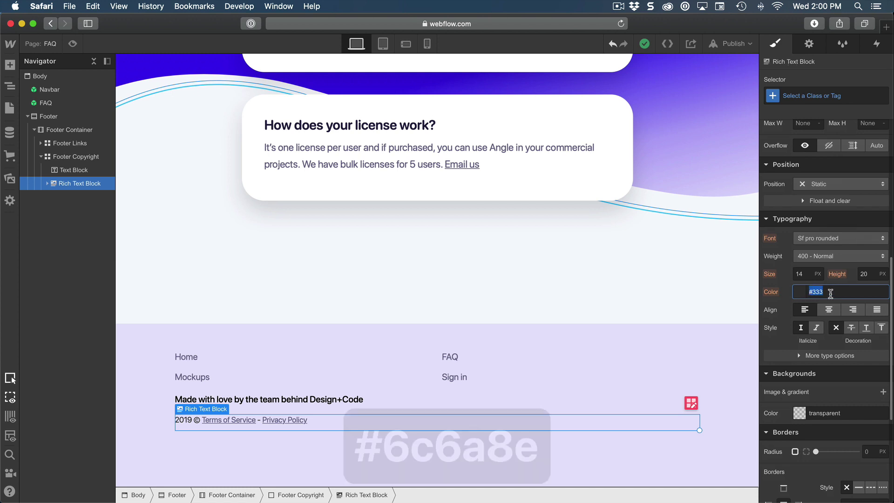
type("6c6a8e")
key("Return")
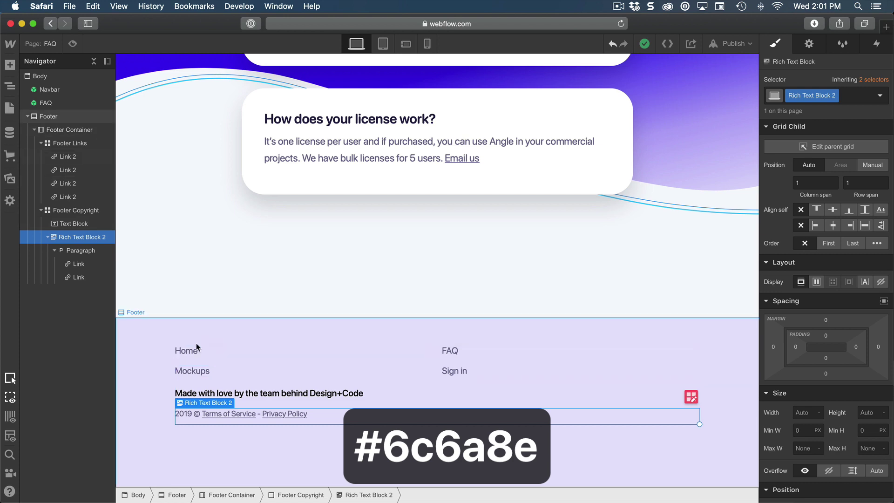
Set the color of the Link 2 class used by the links in the Footer Links grid to #6236ff.
left_click(221, 352)
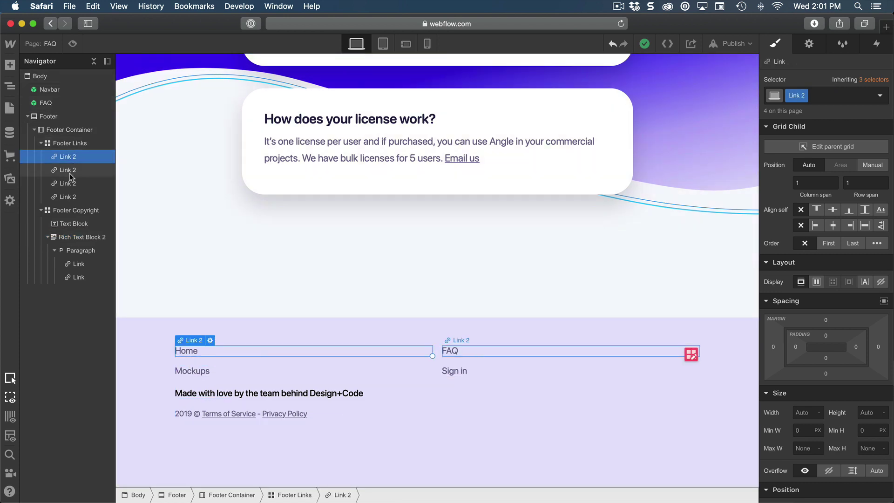
left_click(815, 98)
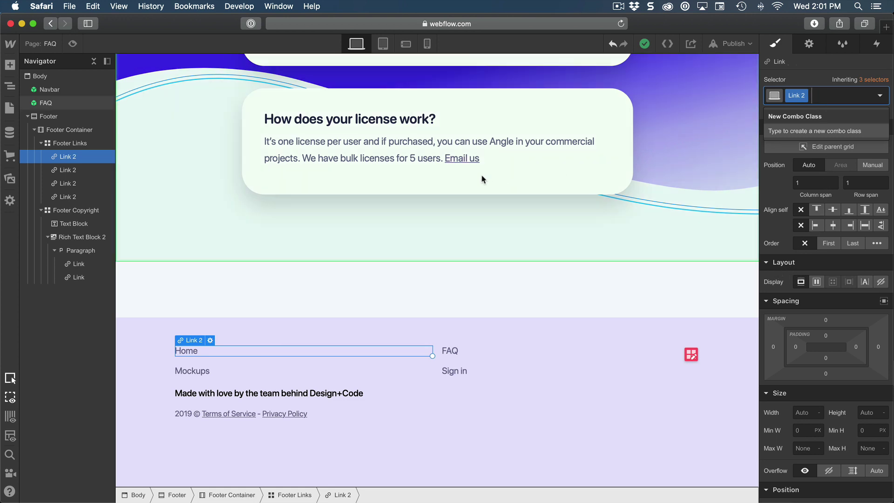
scroll(787, 212, "down", 10)
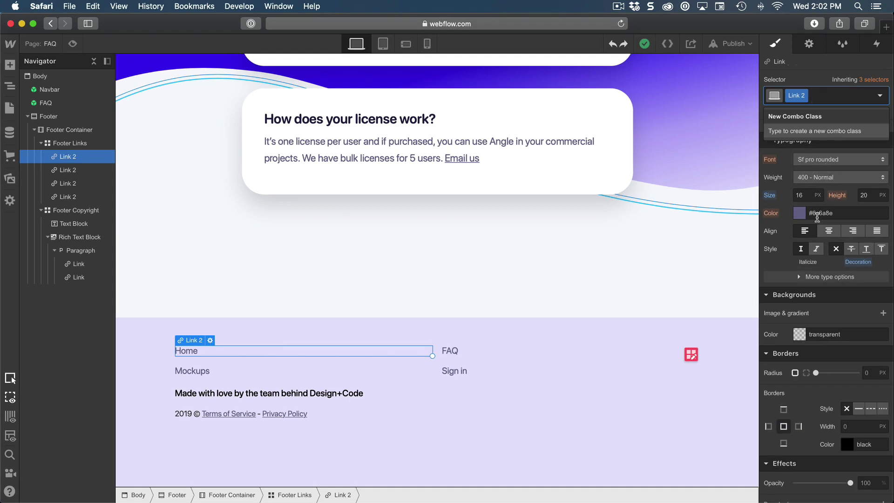
left_click(843, 213)
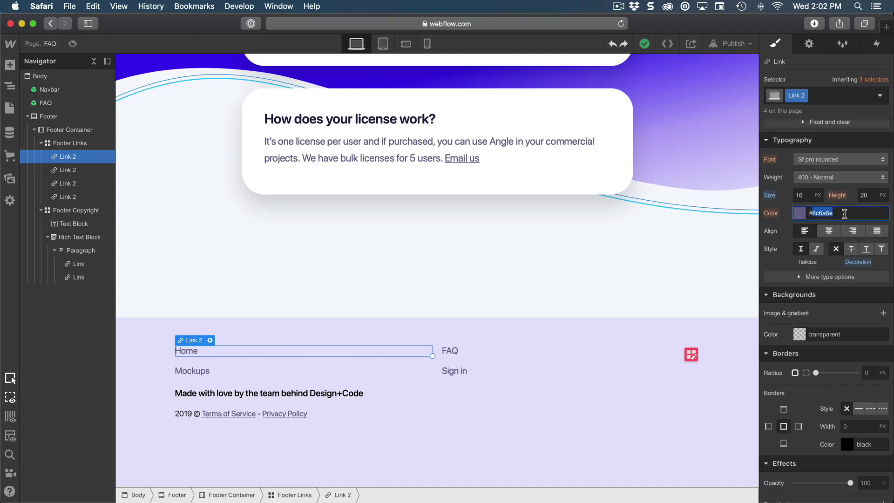
type("6236ff")
key("Return")
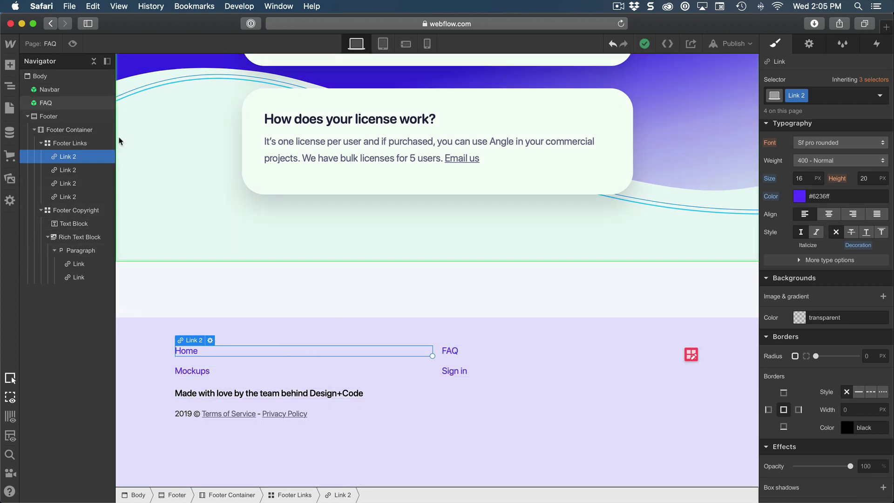
Add a div block inside the Footer Container, below Footer Links and Footer Copyright.
left_click(46, 142)
left_click(40, 157)
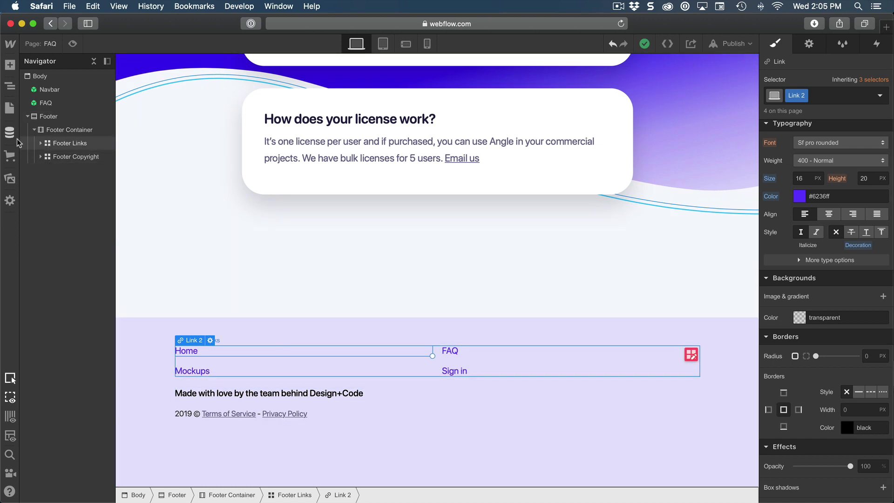
left_click(66, 133)
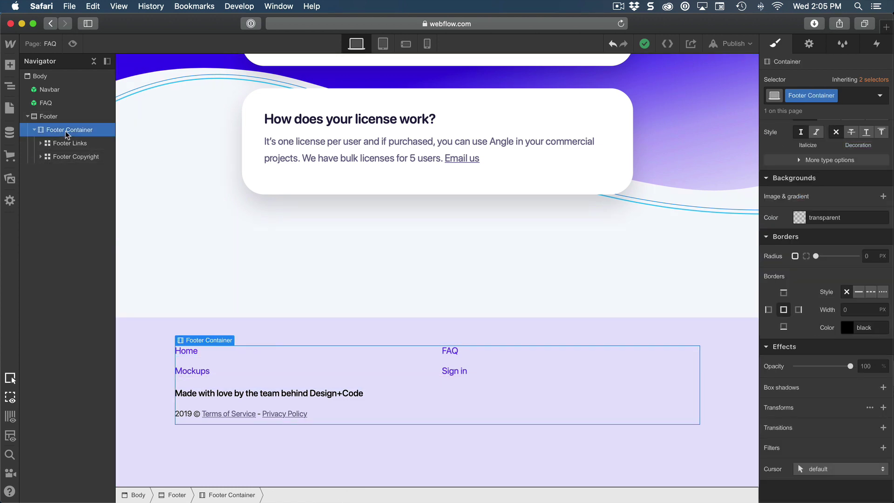
key("a")
left_click(45, 145)
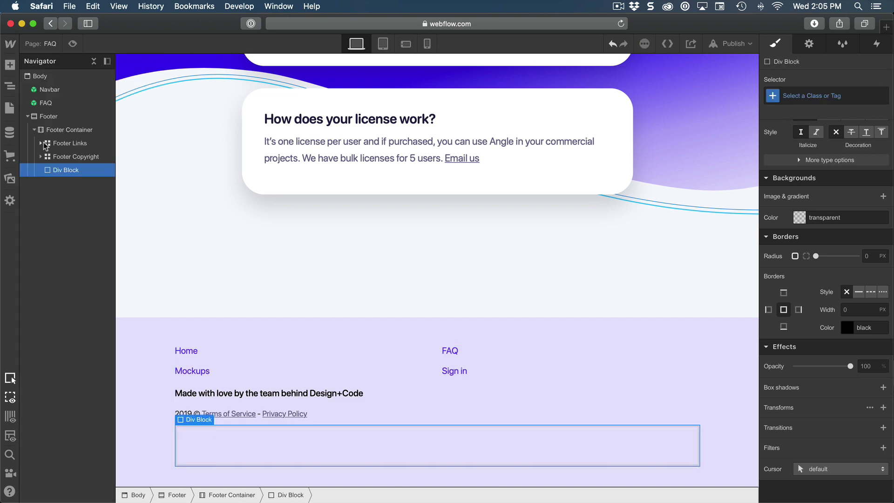
Add a text block inside the new div block reading "Subscribe to receive updates about new devices. Max. 1 email per month. No spam.".
scroll(399, 397, "down", 2)
key("a")
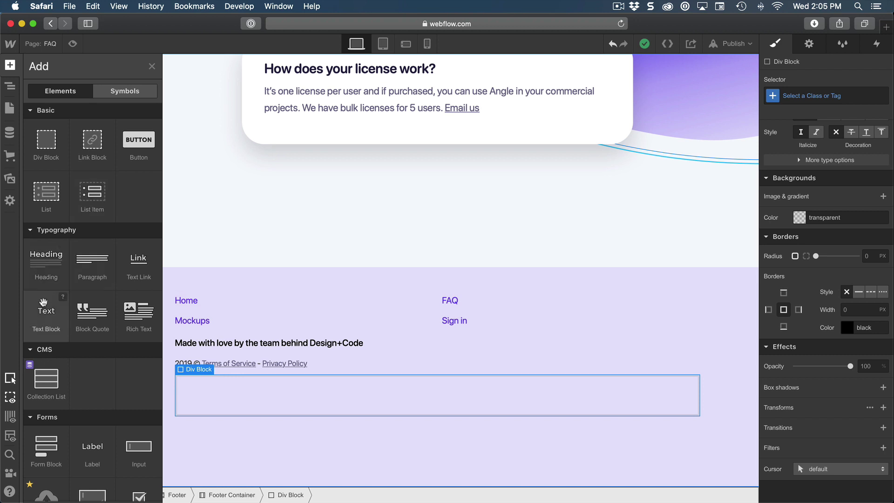
left_click_drag(47, 316, 261, 384)
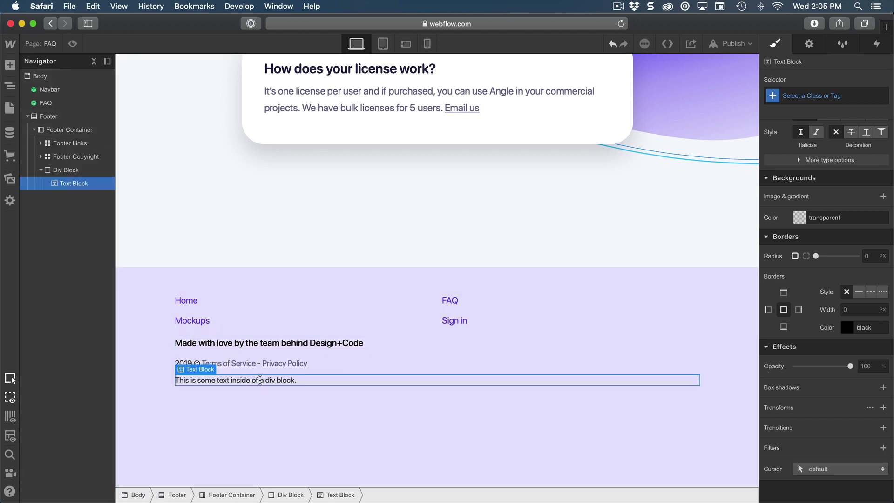
double_click(261, 381)
type("Subscribe to receive updates about new devices. Max. 1 email per month. No spam.")
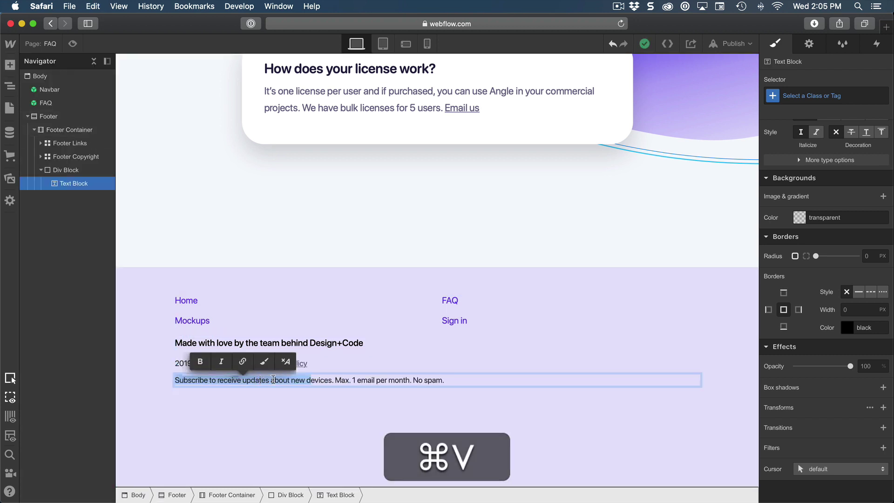
left_click(411, 401)
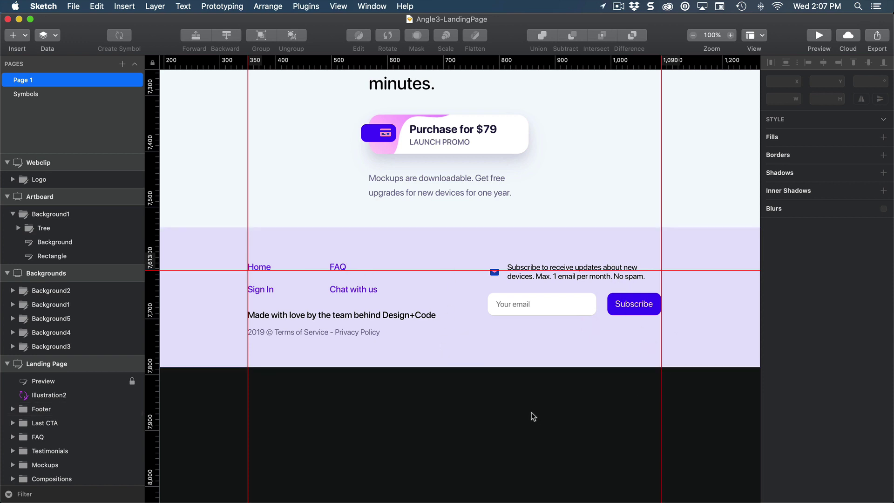
Return from the Sketch mockup to Webflow and set the Footer Container's display to horizontal flex.
key("super+h")
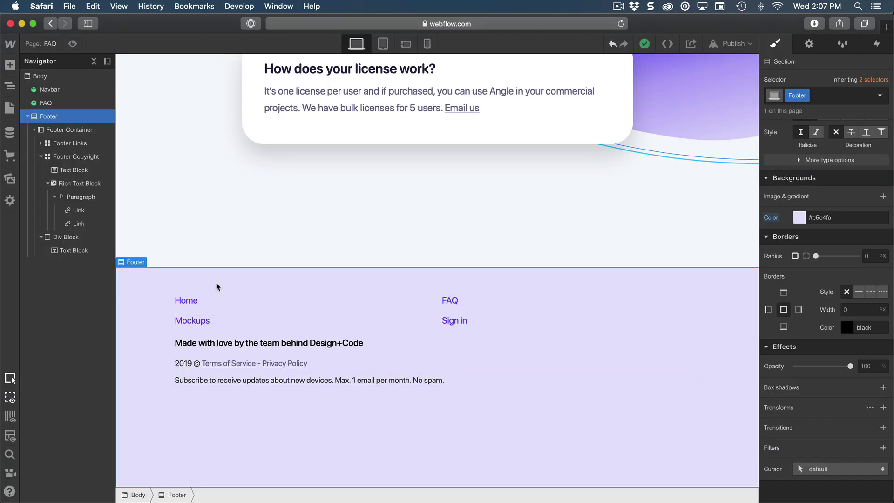
left_click(40, 157)
left_click(77, 131)
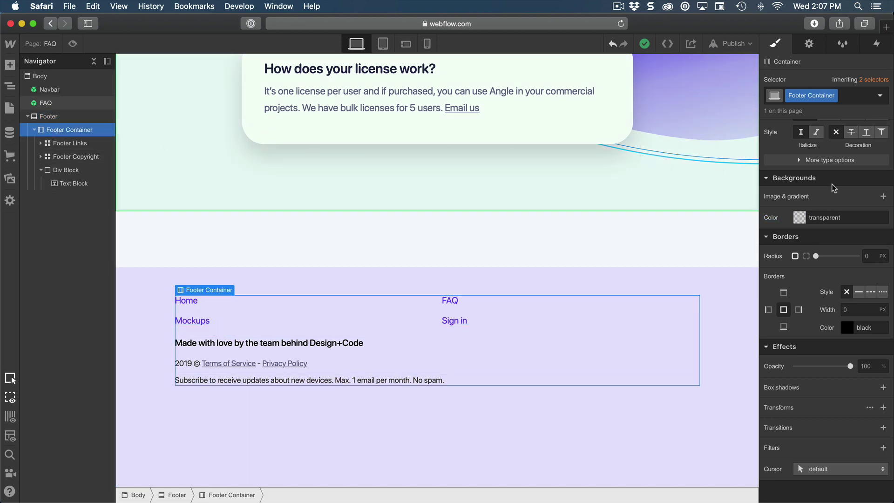
scroll(831, 184, "up", 10)
left_click(816, 146)
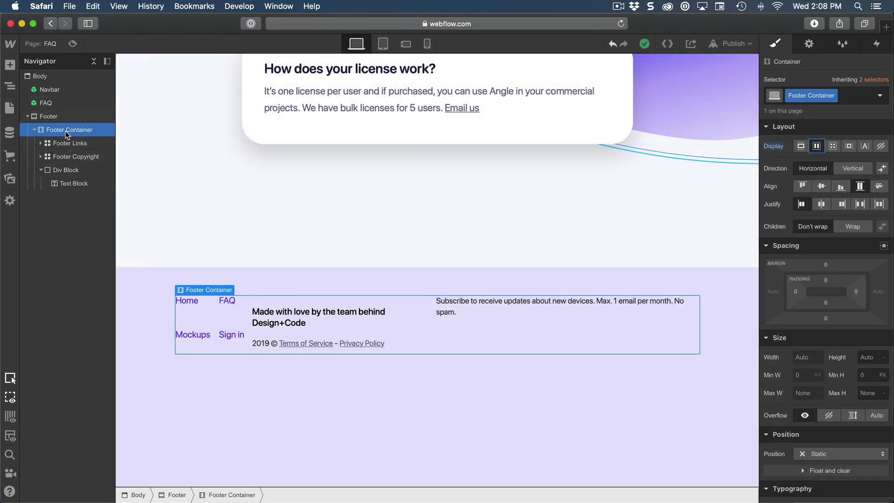
Add another div block to the Footer Container and give it the class Footer Content.
key("a")
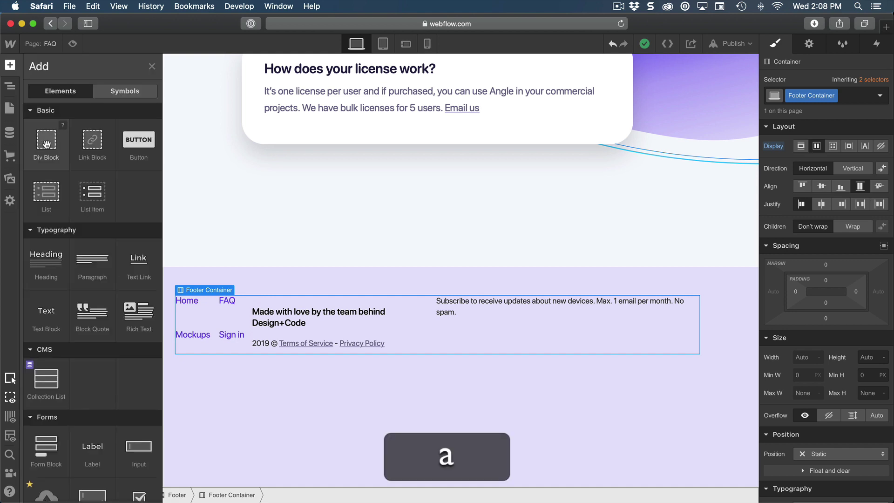
left_click(47, 142)
key("super+Return")
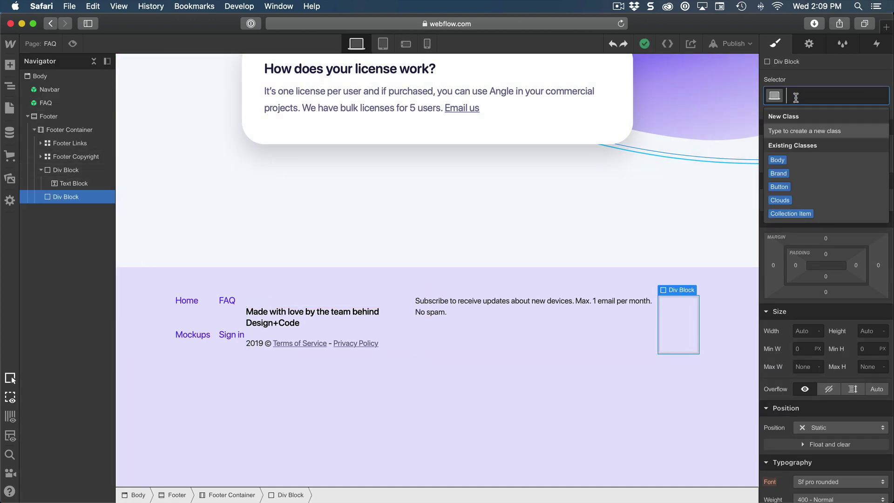
type("Footer Content")
key("Return")
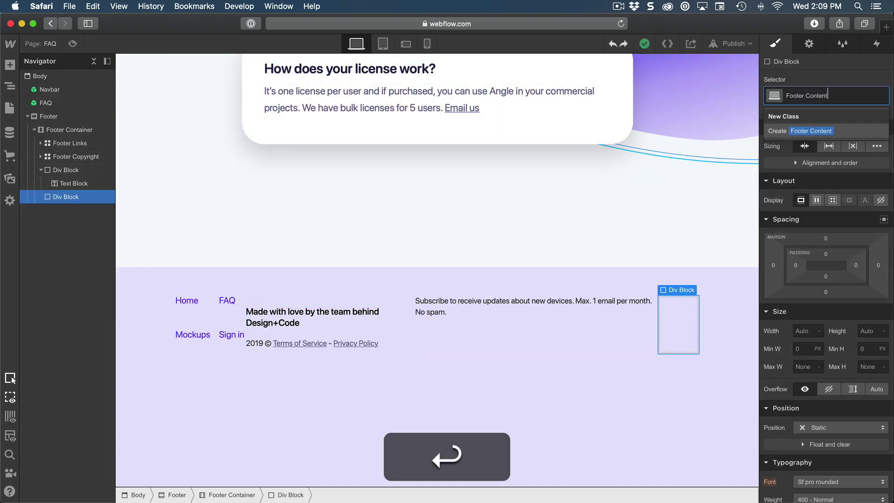
Make Footer Content the first child of the Footer Container and nest Footer Links and Footer Copyright inside it, with Footer Links first.
left_click_drag(60, 196, 64, 141)
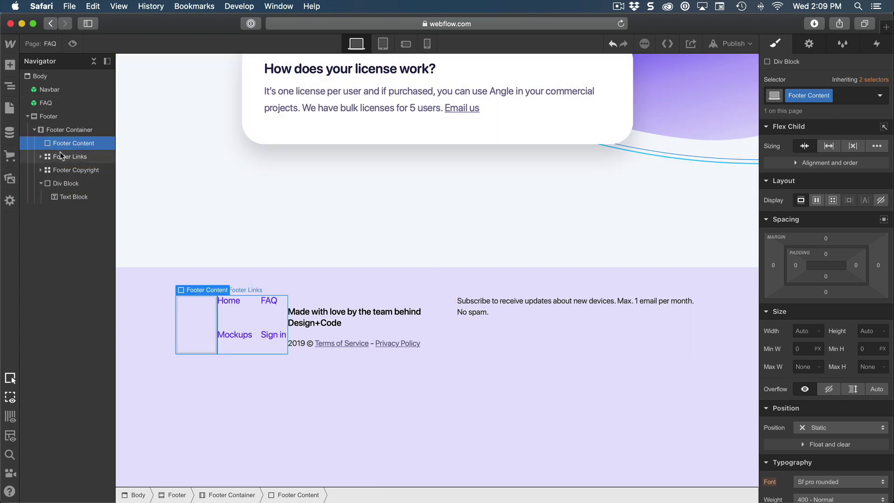
mouse_move(59, 158)
left_mouse_down()
mouse_move(72, 144)
mouse_move(65, 167)
mouse_move(71, 155)
left_mouse_up()
left_click(46, 169)
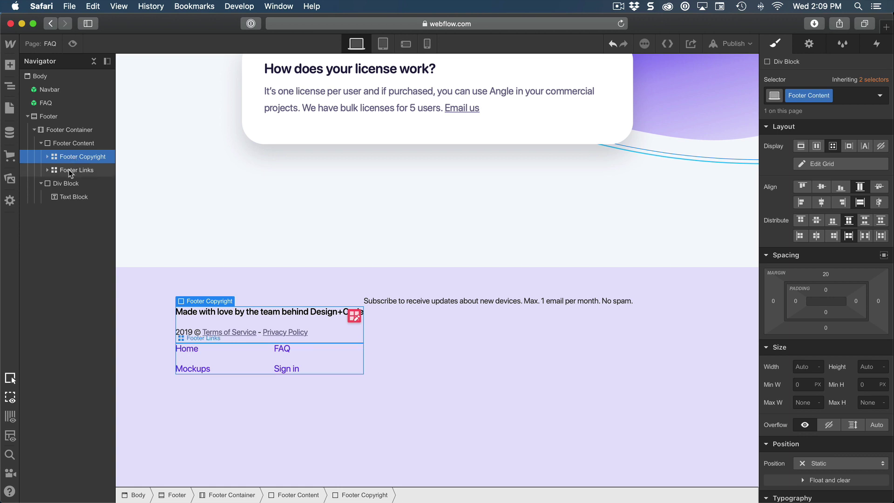
left_click(68, 169)
left_click_drag(70, 155, 82, 161)
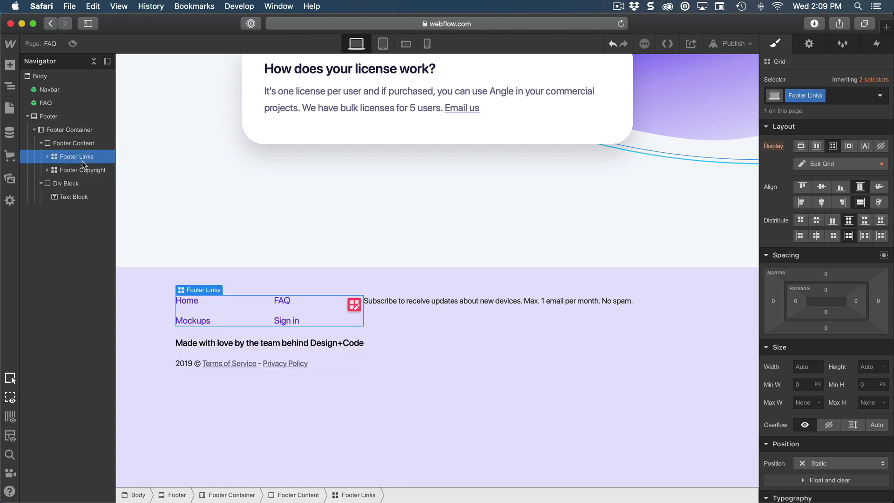
Give the div block holding the subscribe text the class Newsletter and limit its maximum width to 400 px.
left_click(66, 183)
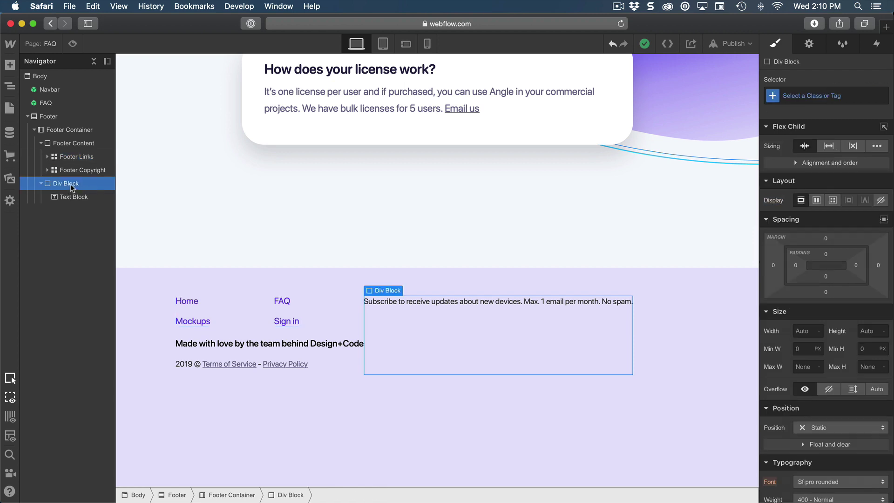
left_click(824, 95)
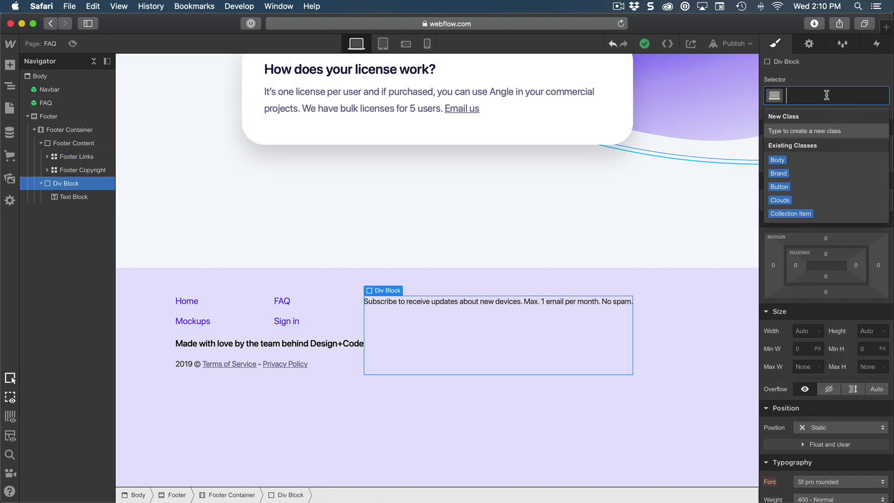
type("Newsletter")
key("Return")
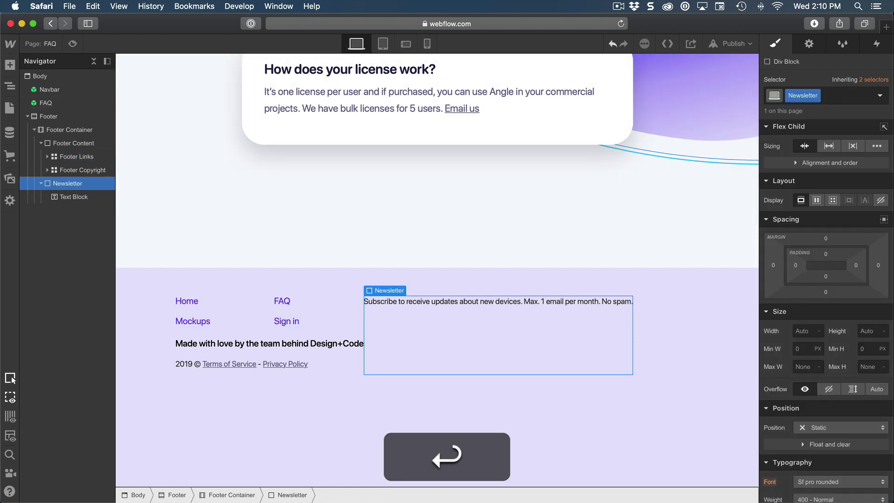
left_click(807, 331)
left_click(807, 367)
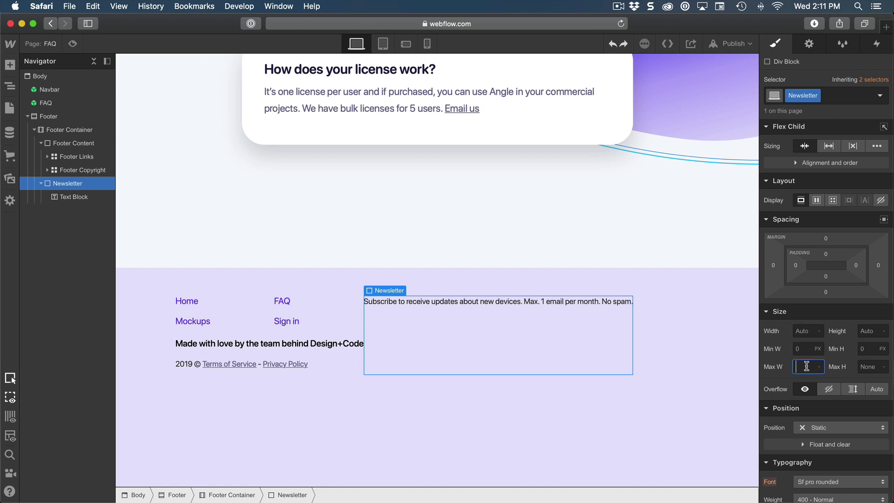
type("400")
key("Return")
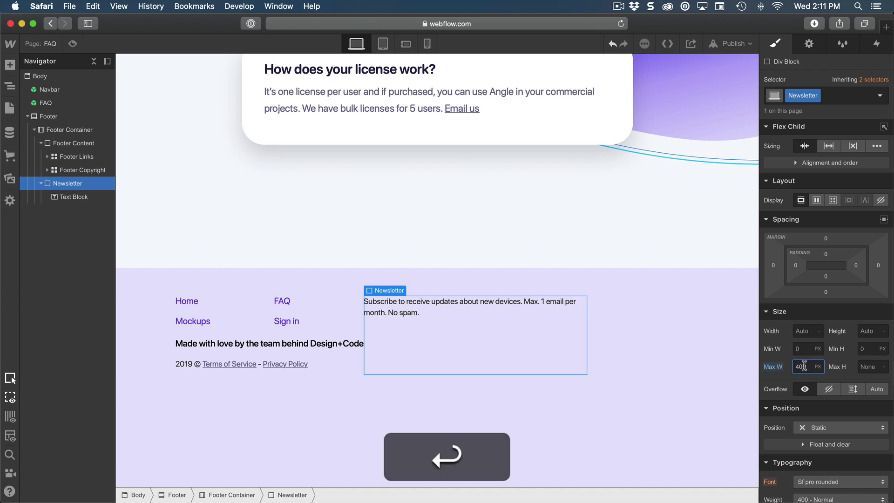
Try center and space-between justification on the Footer Container, and settle on space around.
left_click(608, 330)
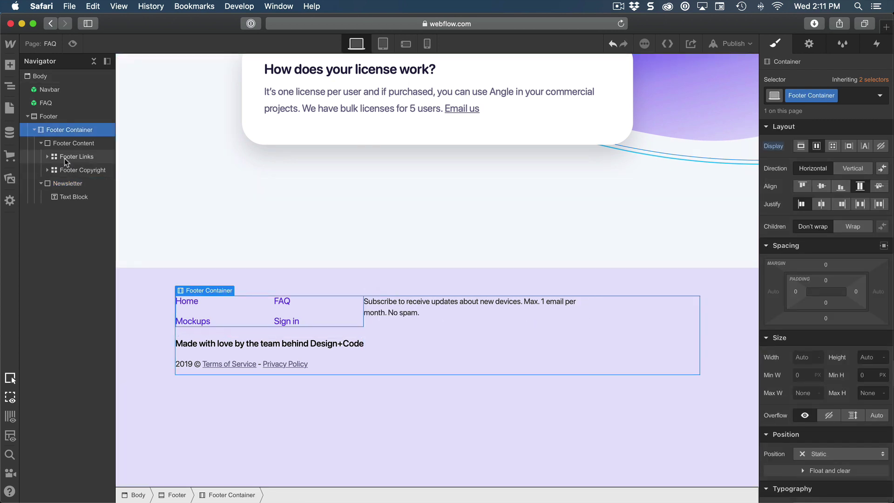
left_click(34, 129)
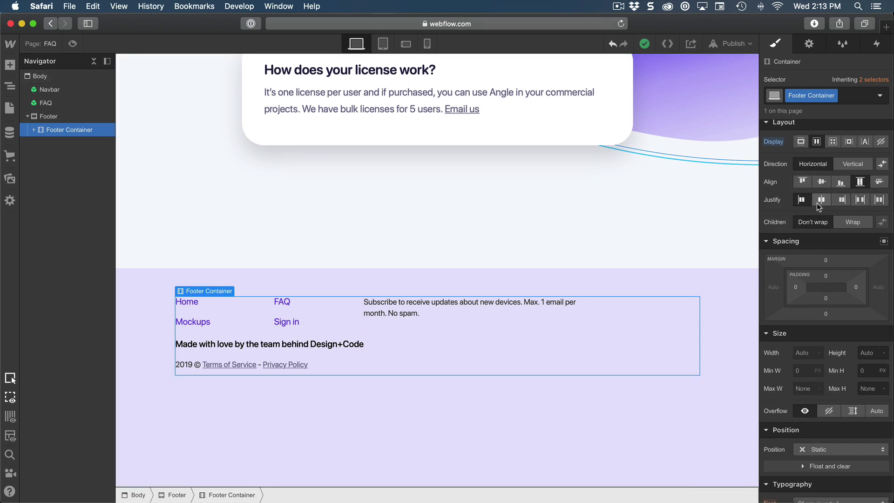
left_click(821, 200)
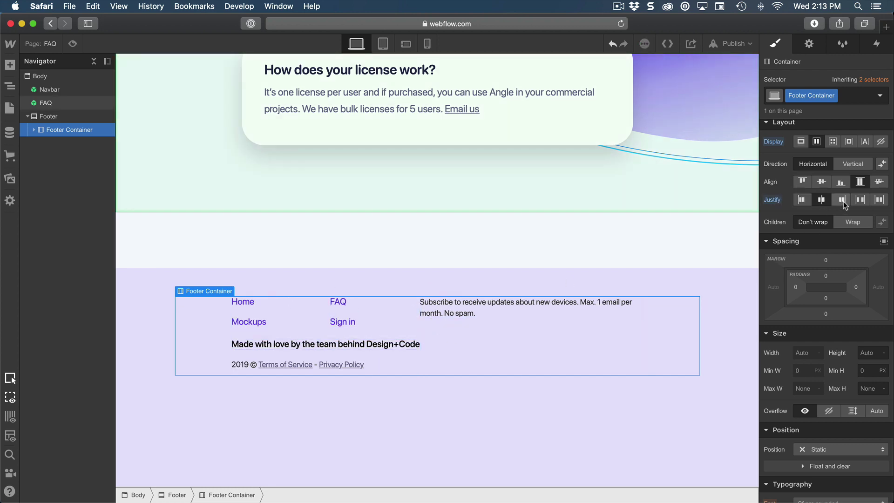
left_click(861, 201)
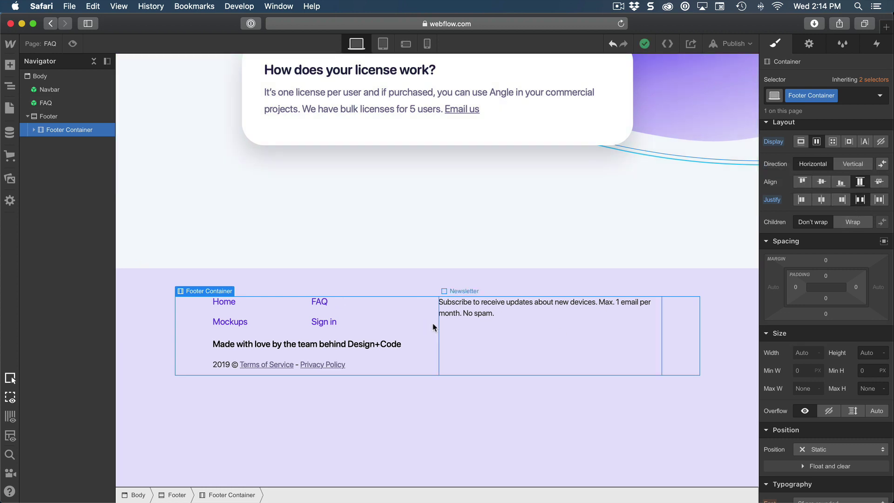
left_click(879, 200)
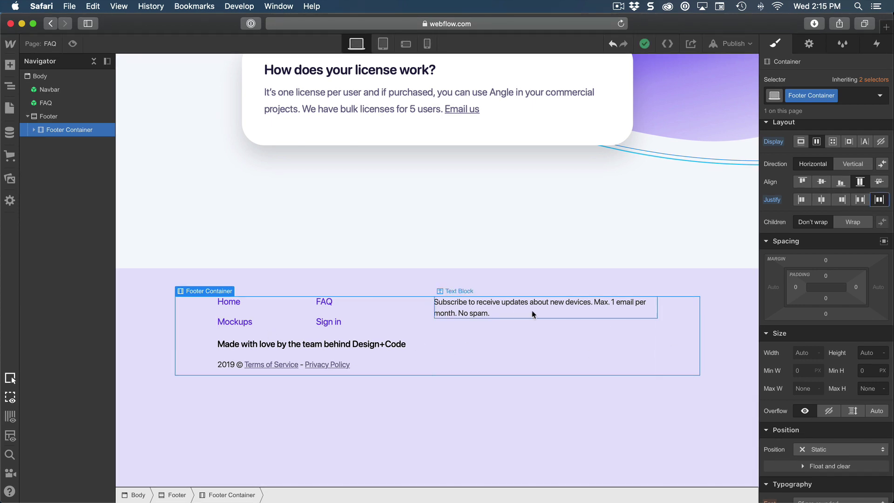
Add Icon-Email.svg as the background image of the text block inside Newsletter.
left_click(511, 315)
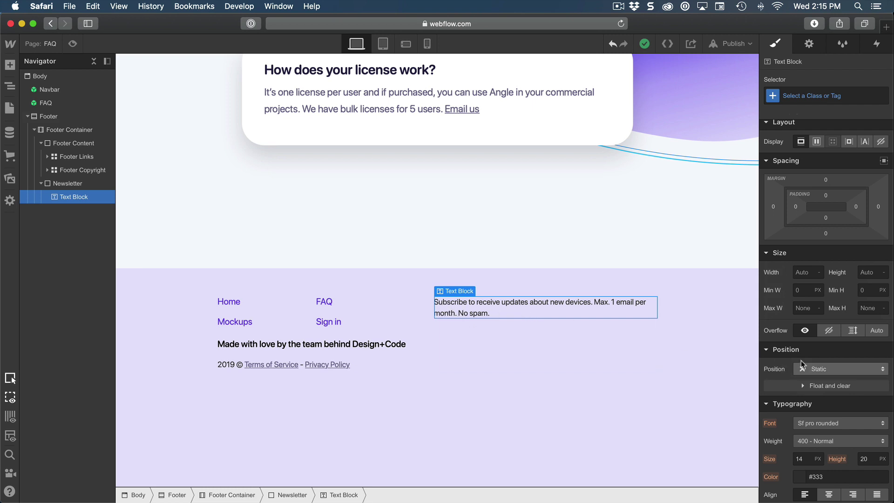
scroll(785, 359, "down", 10)
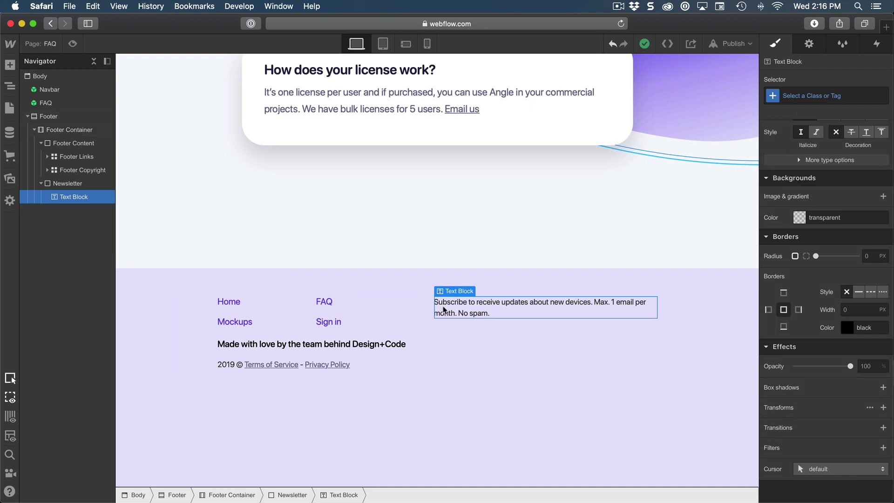
left_click(883, 196)
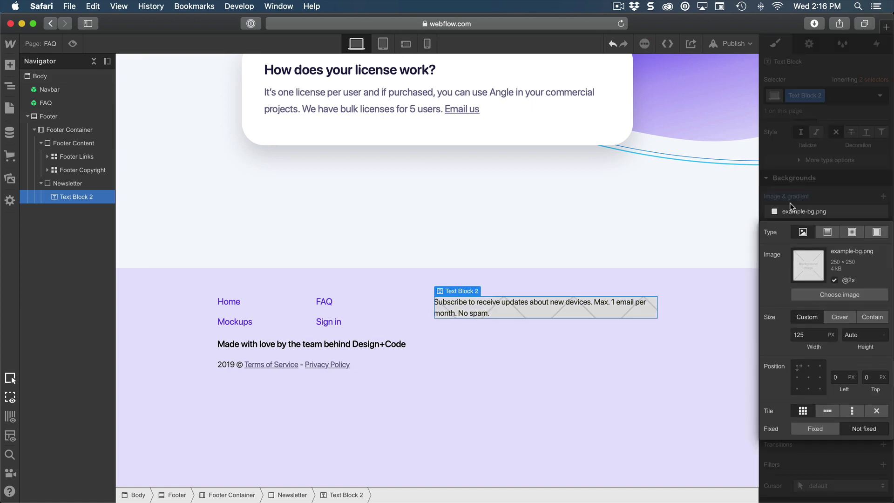
left_click(839, 294)
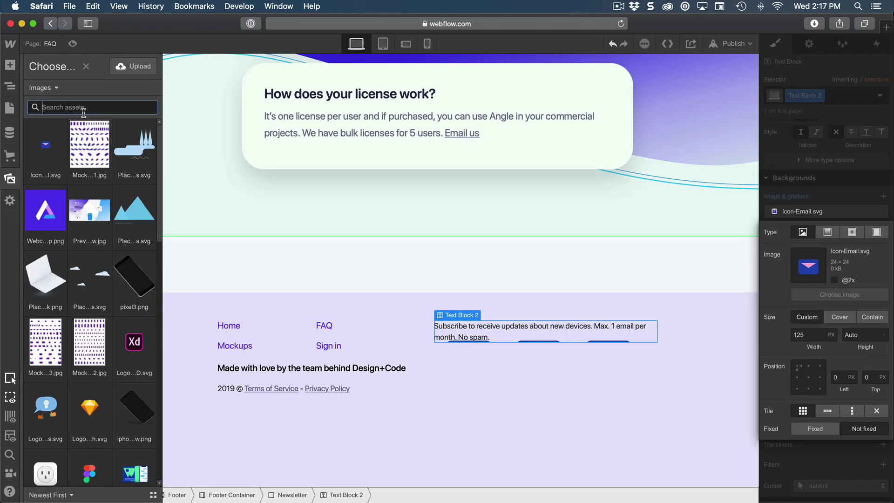
type("Icon")
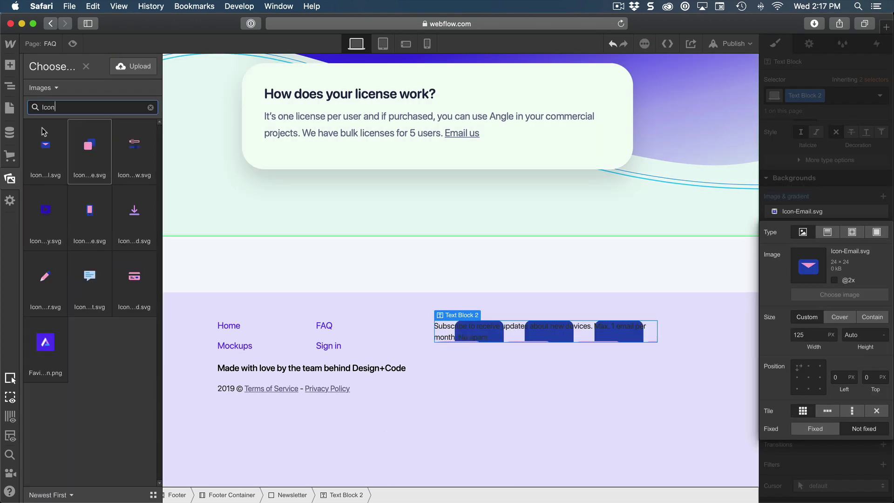
key("Escape")
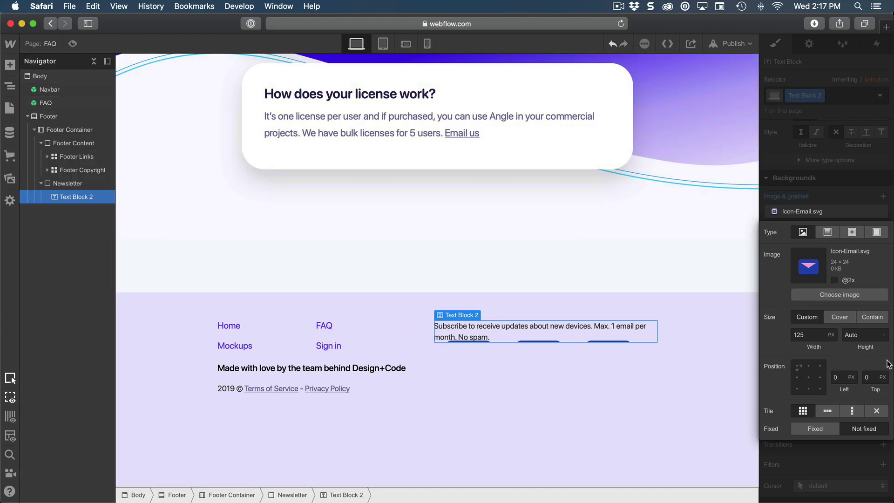
Set the email icon background's width to Auto and turn off its tiling.
left_click(824, 340)
type("U")
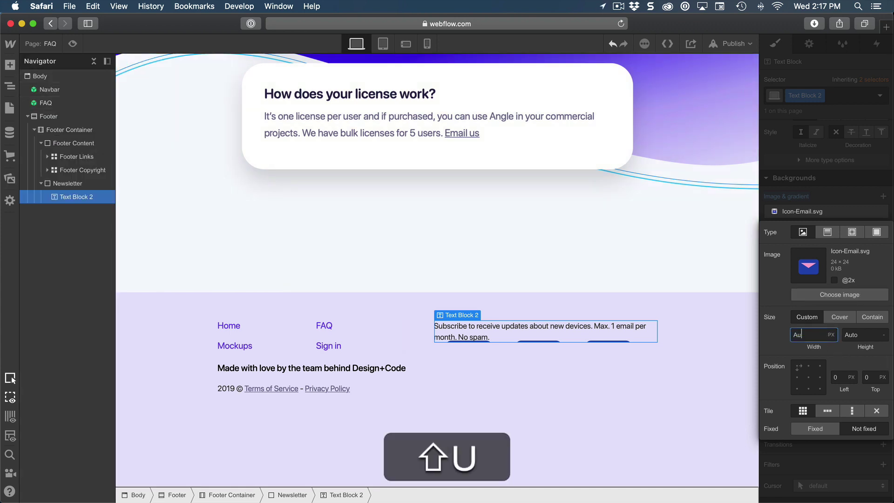
key("Return")
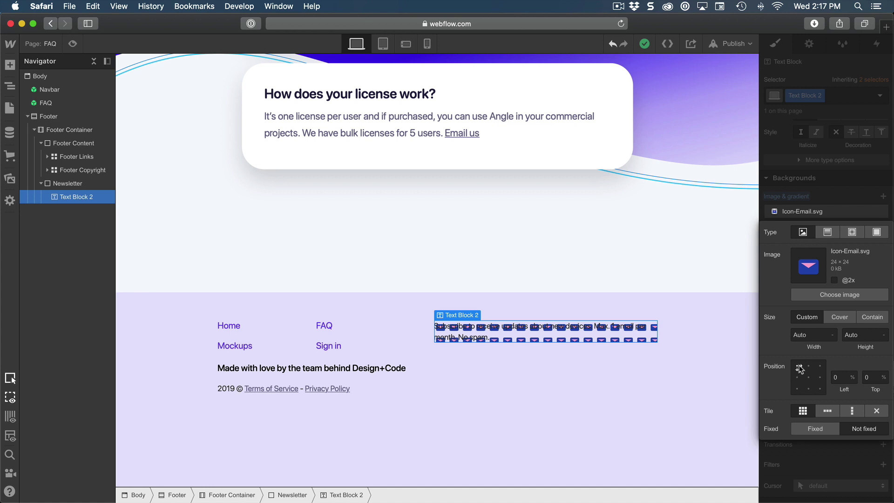
left_click(875, 411)
left_click(850, 192)
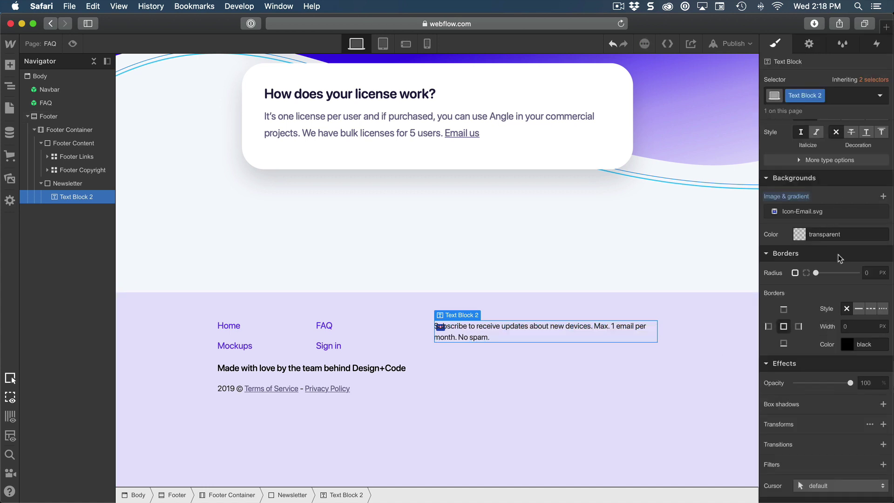
Give the subscribe text block a left padding of 30 px so its text clears the email icon.
scroll(838, 256, "up", 10)
scroll(833, 254, "up", 2)
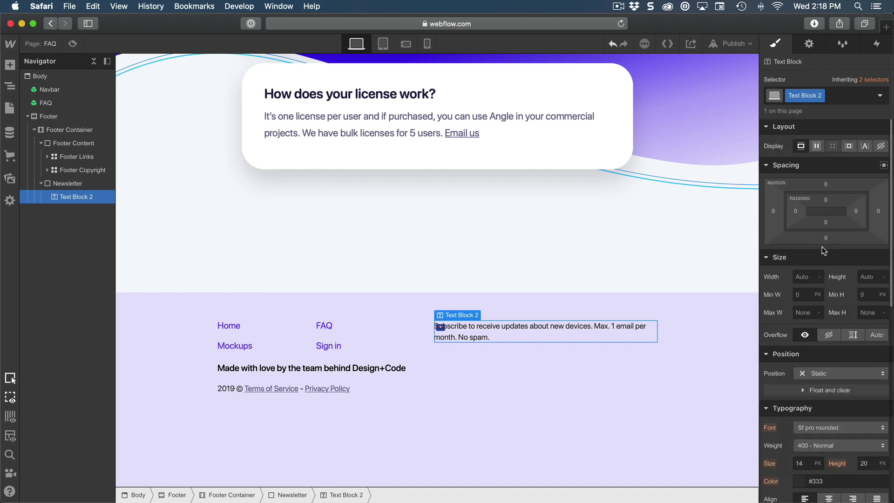
left_click(795, 211)
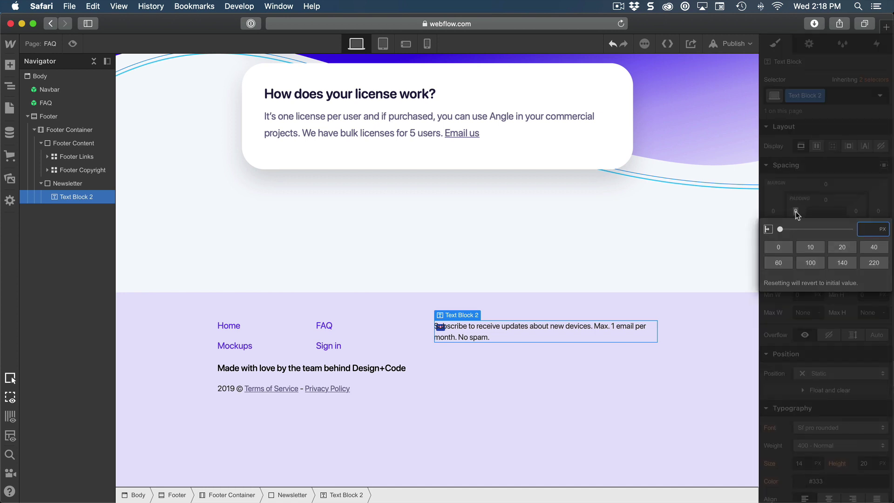
type("30")
key("Return")
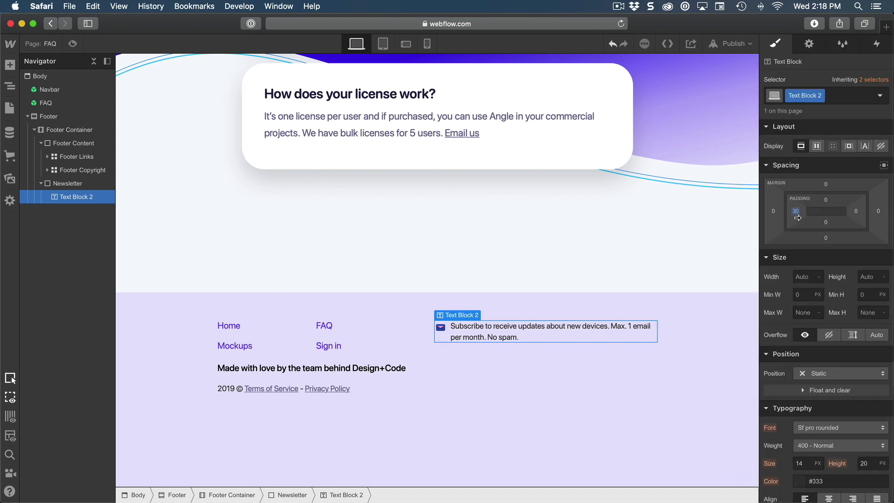
Turn the whole Footer section into a reusable symbol named Footer.
left_click(68, 117)
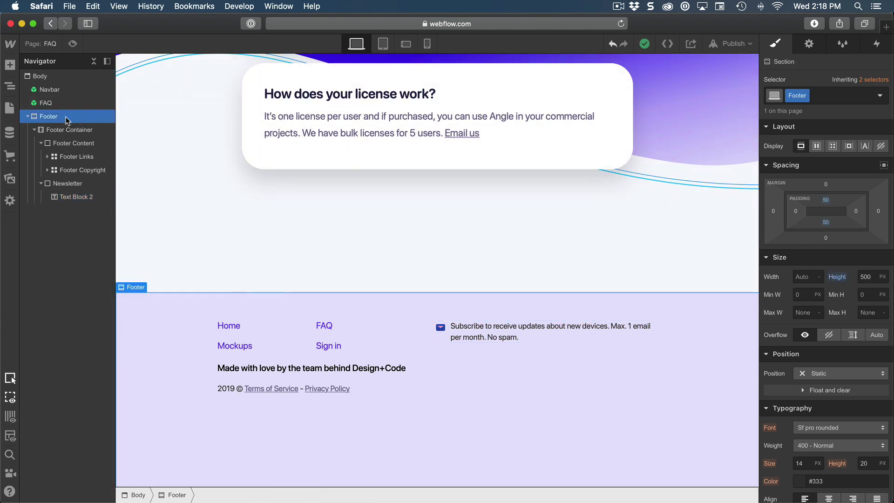
left_click(28, 117)
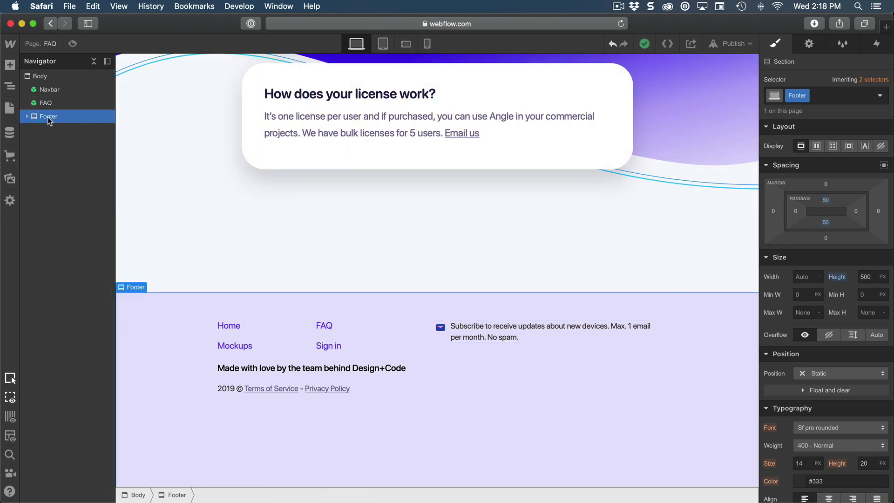
right_click(135, 288)
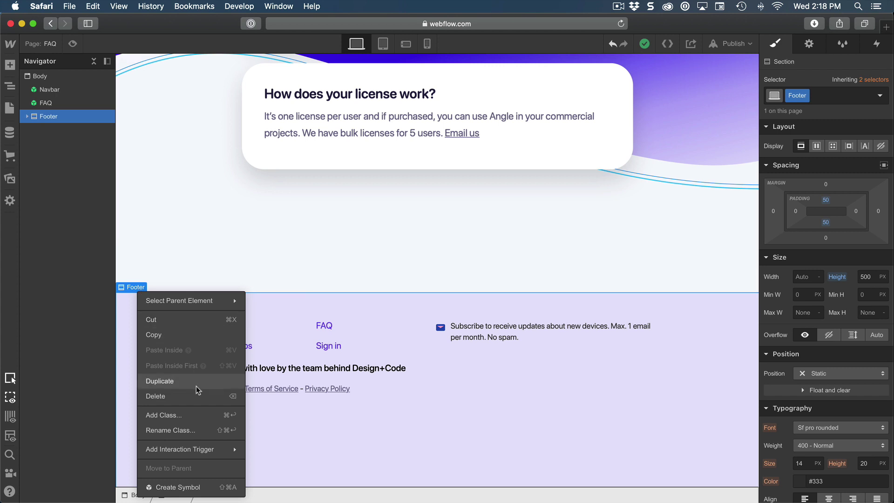
left_click(190, 487)
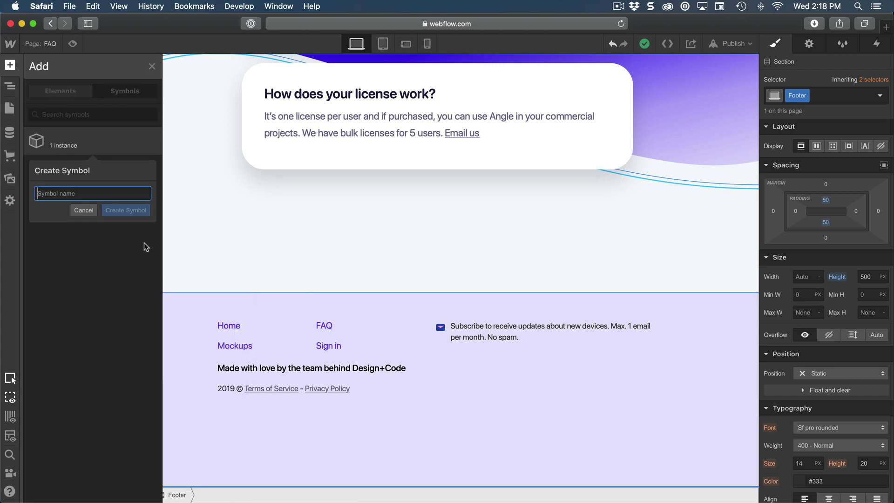
type("Footer")
key("Return")
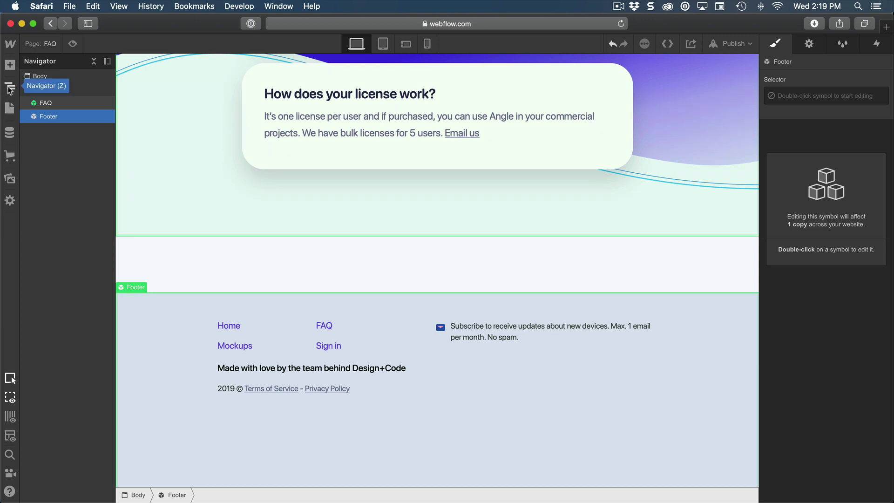
Switch to the Home page and add the Footer symbol to the Body below the FAQ symbol.
left_click(10, 107)
left_click(46, 125)
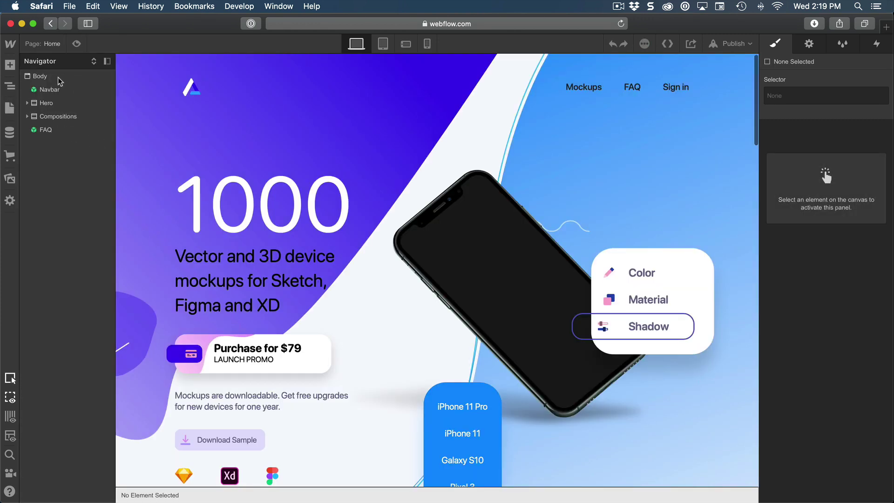
left_click(69, 81)
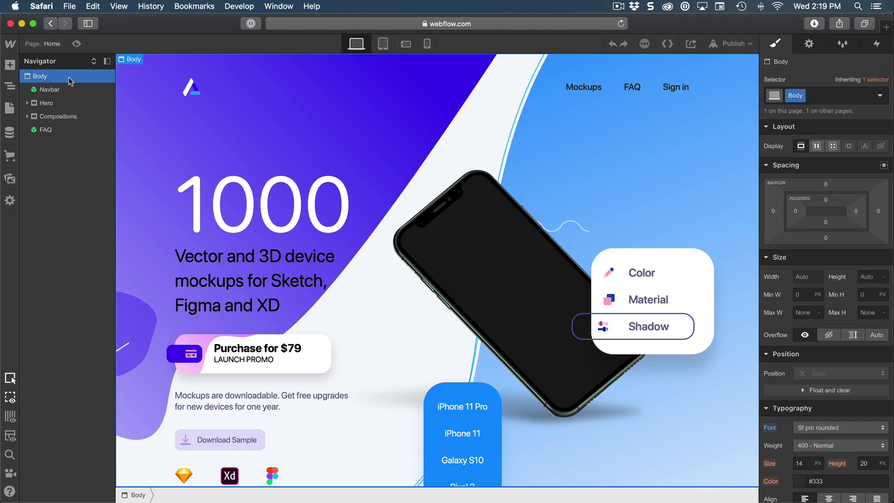
key("a")
left_click(123, 90)
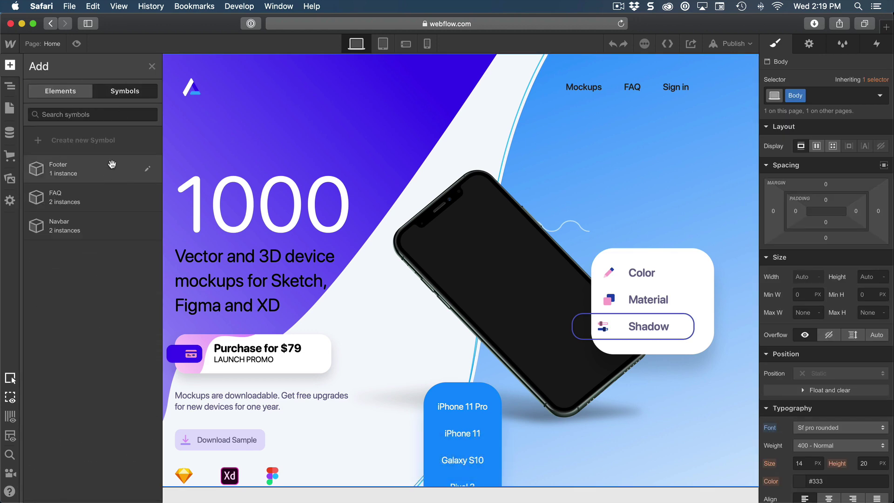
left_click_drag(112, 163, 128, 177)
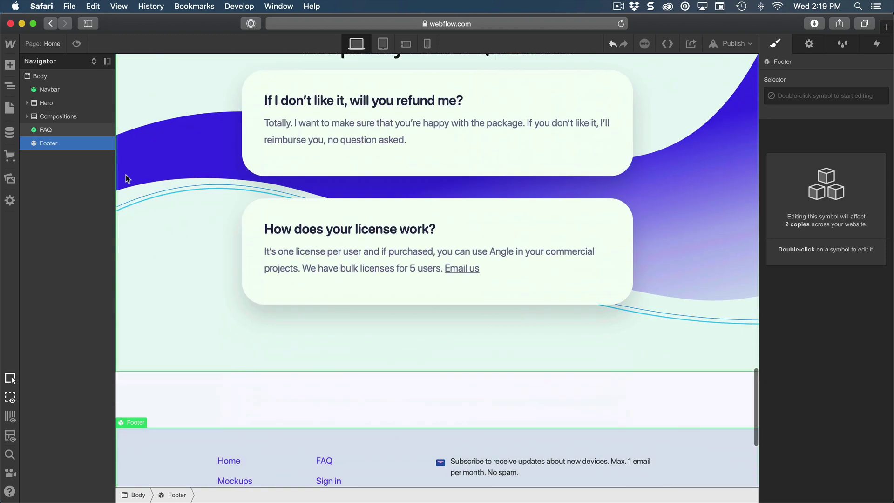
scroll(130, 178, "down", 5)
scroll(619, 349, "down", 1)
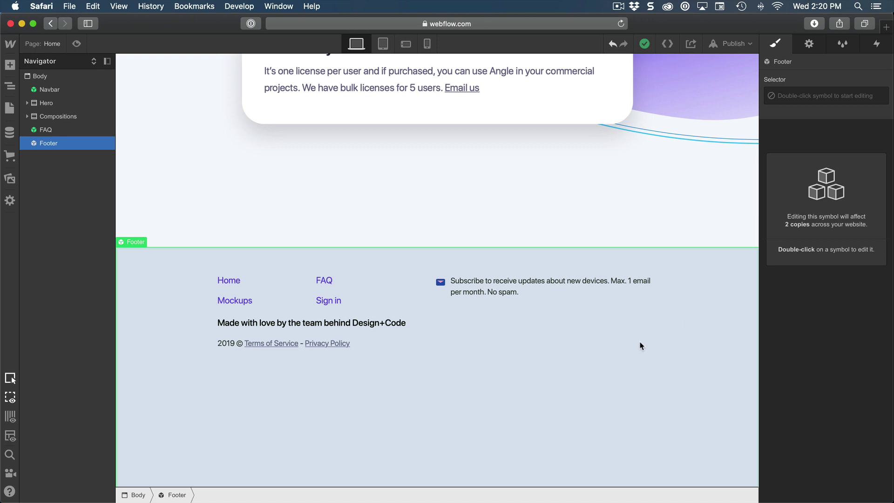
scroll(621, 346, "down", 2)
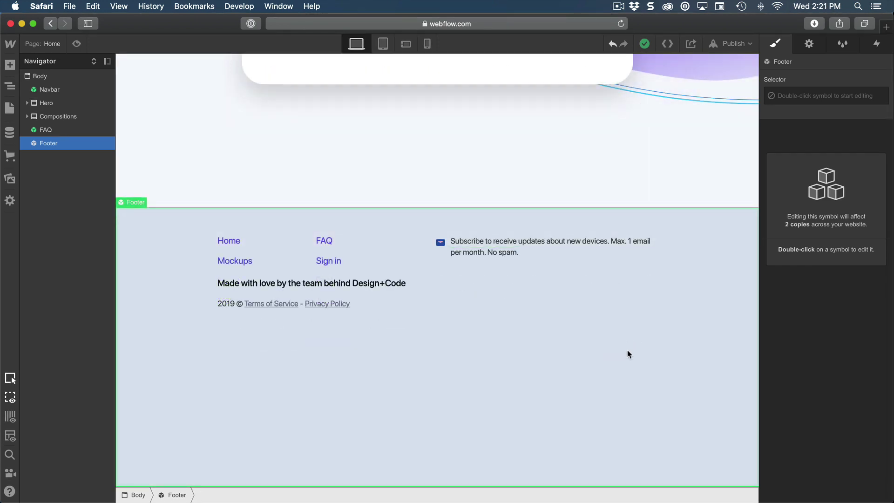